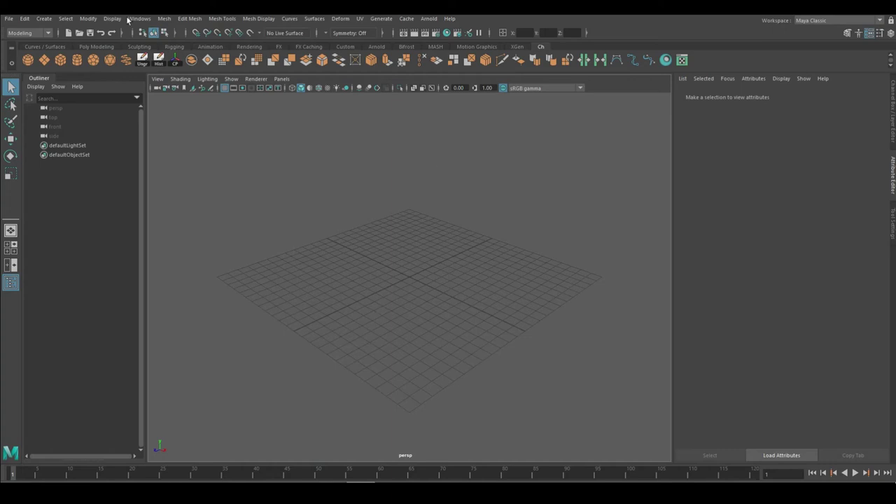
Step: Frame the new cube, smooth it into a rounded mesh, and select it
key("f")
left_click(258, 61)
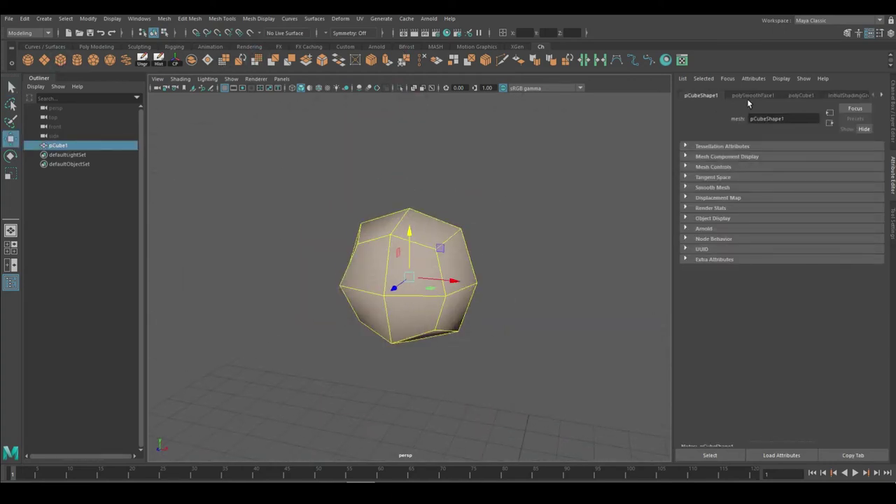
left_click(476, 255)
left_click(416, 241)
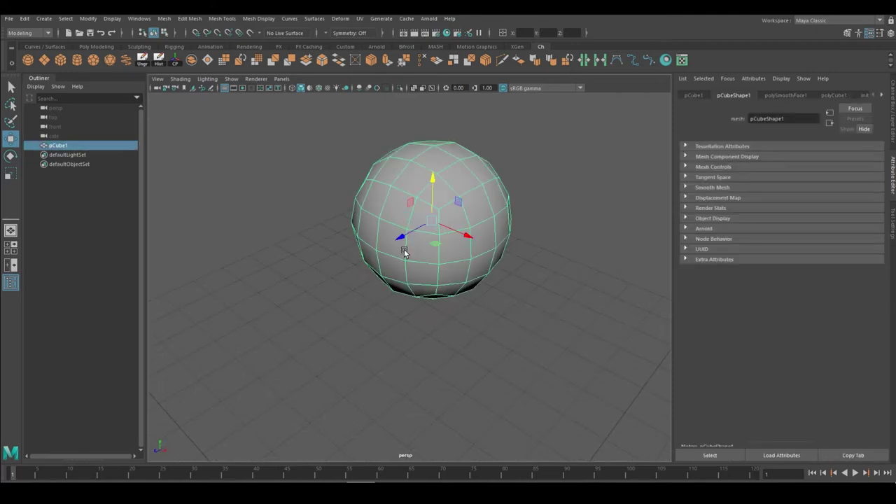
Step: Pull a front face of the rounded mesh out into a long spike
key("F11")
left_click(402, 266)
left_click_drag(382, 259, 63, 232)
left_click_drag(180, 253, 454, 329, "alt")
Step: Turn on Object X symmetry for the mesh
left_click(350, 32)
left_click(343, 47)
mouse_move(343, 210)
left_mouse_down("alt")
mouse_move(417, 298)
mouse_move(418, 284)
mouse_move(354, 280)
left_mouse_up("alt")
scroll(417, 297, "down", 3)
scroll(417, 298, "down", 3)
scroll(380, 294, "up", 5)
mouse_move(544, 315)
left_mouse_down("alt")
mouse_move(650, 326)
mouse_move(438, 275)
left_mouse_up("alt")
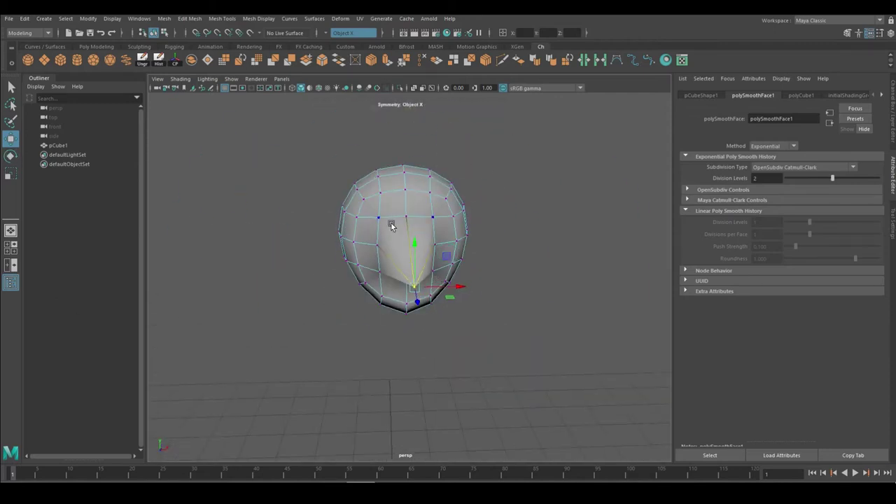
Step: Scale the extruded face and move it outward into a nose
left_click(7, 179)
left_click_drag(364, 259, 426, 283, "alt")
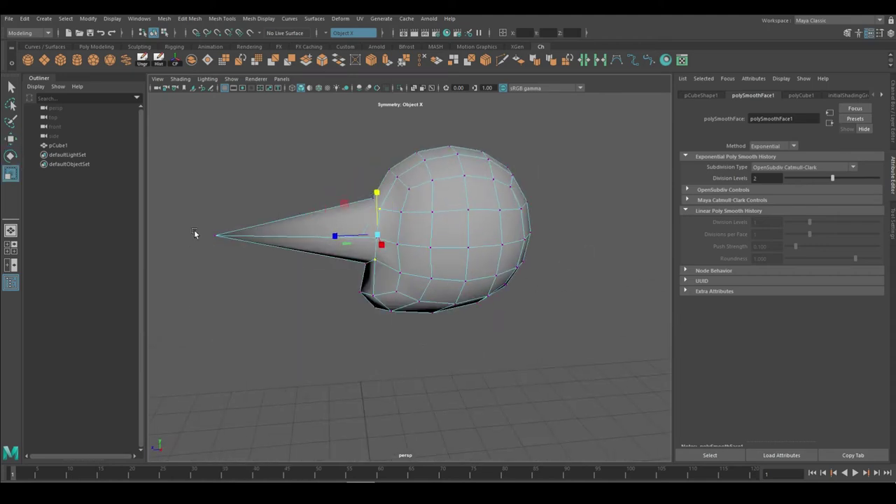
left_click_drag(182, 233, 408, 254, "alt")
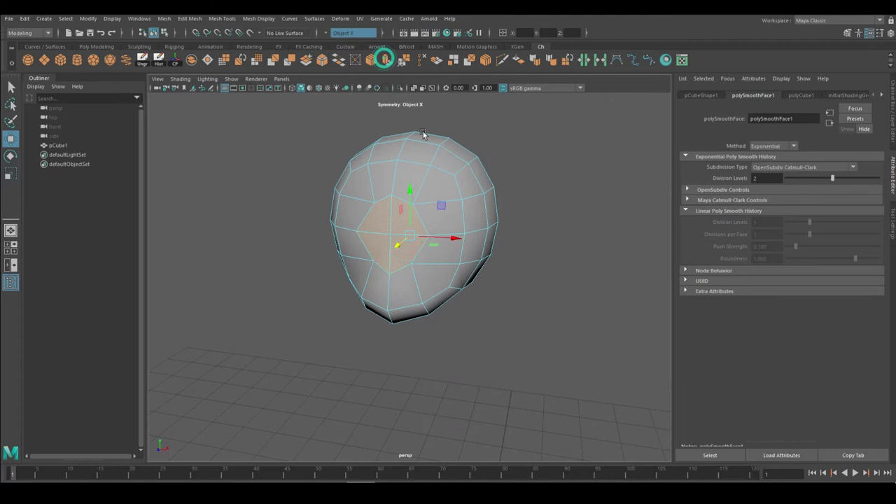
left_click_drag(166, 204, 365, 259, "alt")
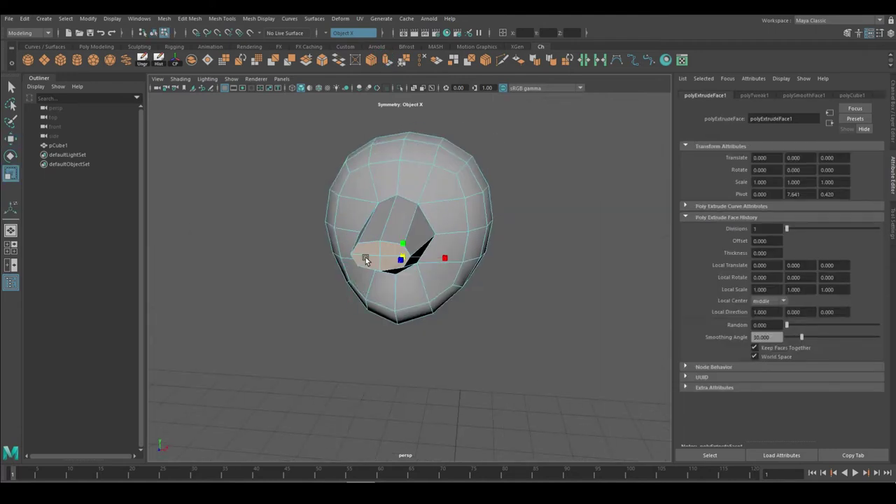
key("w")
left_click_drag(460, 231, 519, 241, "alt")
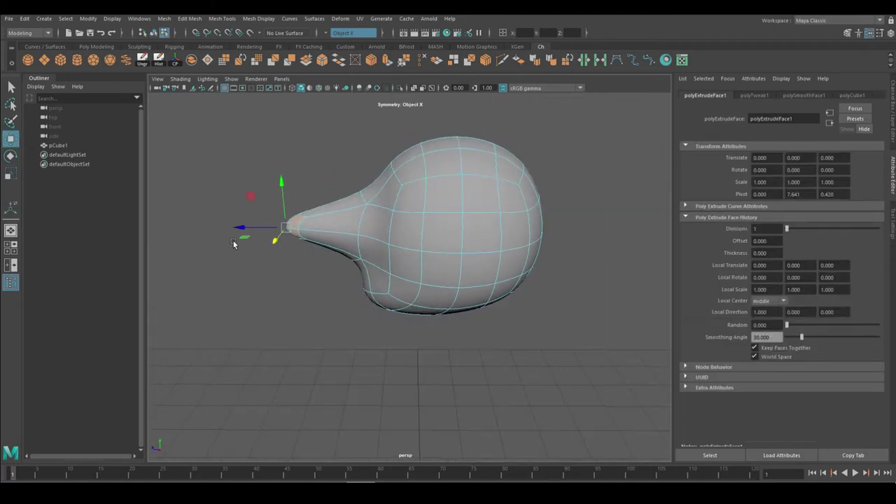
left_click_drag(234, 243, 384, 213, "alt")
mouse_move(226, 278)
left_mouse_down("alt")
mouse_move(232, 234)
mouse_move(190, 258)
mouse_move(348, 266)
left_mouse_up("alt")
Step: Refine the nose tube's taper and tip position in the low-poly cage view
key("1")
key("r")
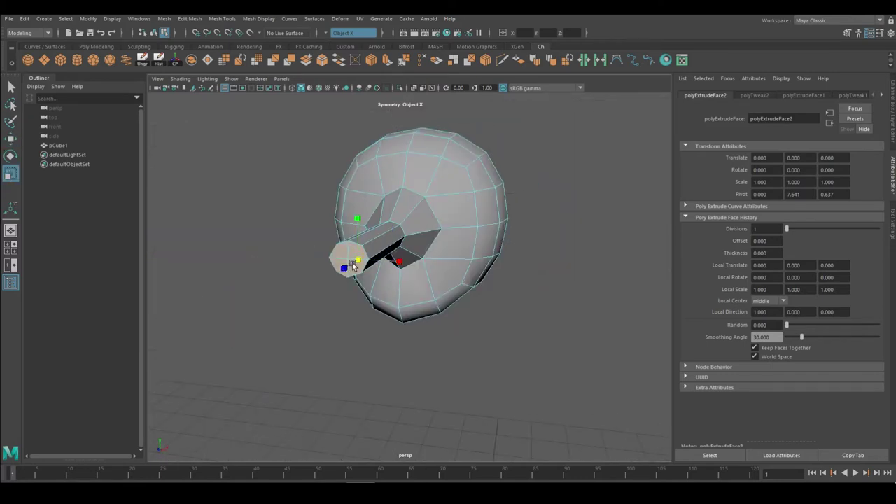
left_click_drag(403, 259, 308, 266, "alt")
key("w")
left_click_drag(378, 112, 392, 210, "alt")
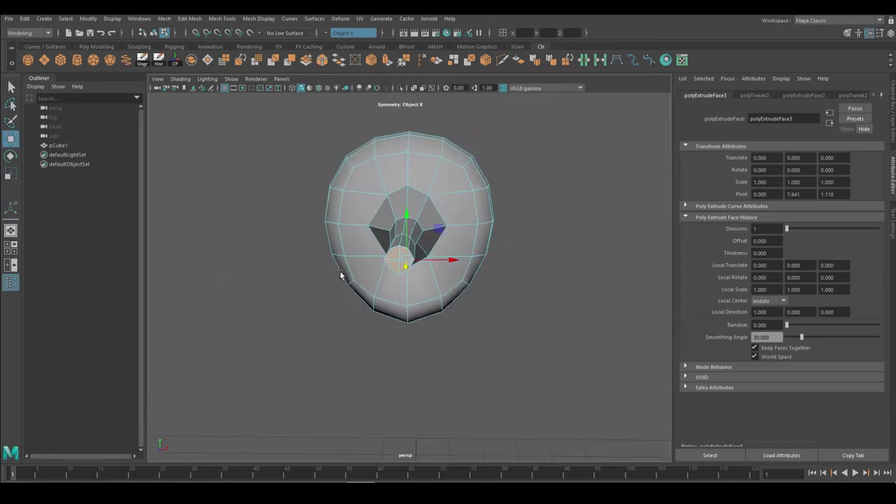
mouse_move(350, 98)
left_mouse_down("alt")
mouse_move(374, 302)
mouse_move(370, 398)
left_mouse_up("alt")
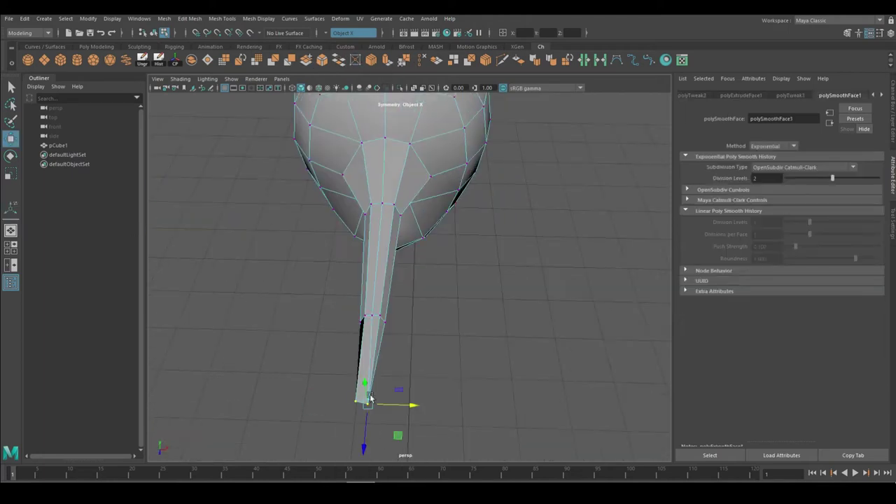
left_click_drag(430, 300, 307, 248, "alt")
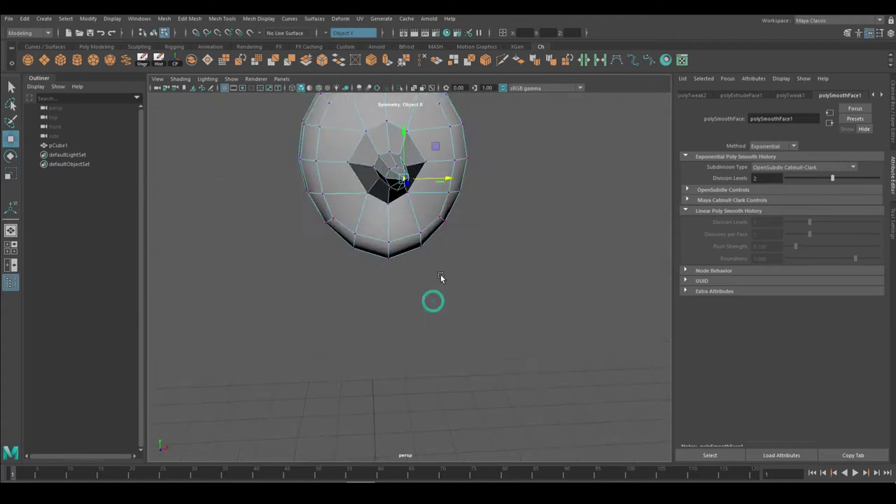
left_click_drag(525, 77, 434, 306, "alt")
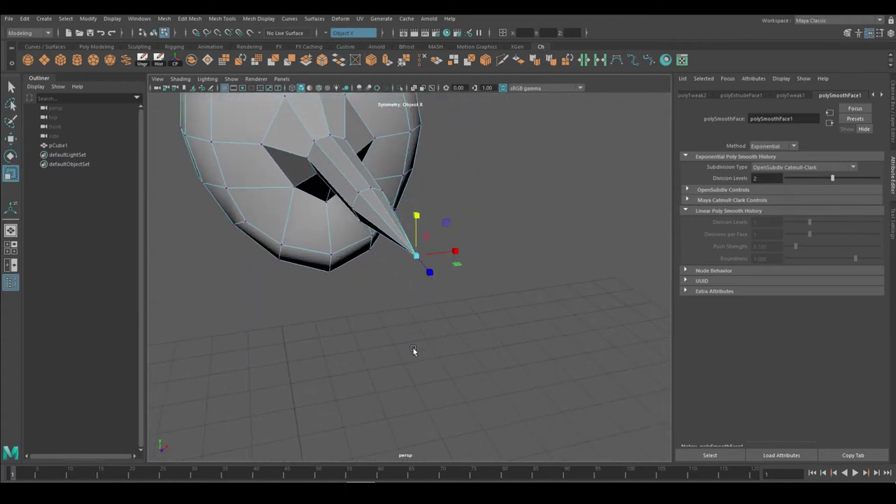
left_click_drag(413, 350, 554, 109, "alt")
left_click(405, 65)
Step: Extrude the eye faces inward into sunken sockets
left_click_drag(370, 214, 504, 253, "alt")
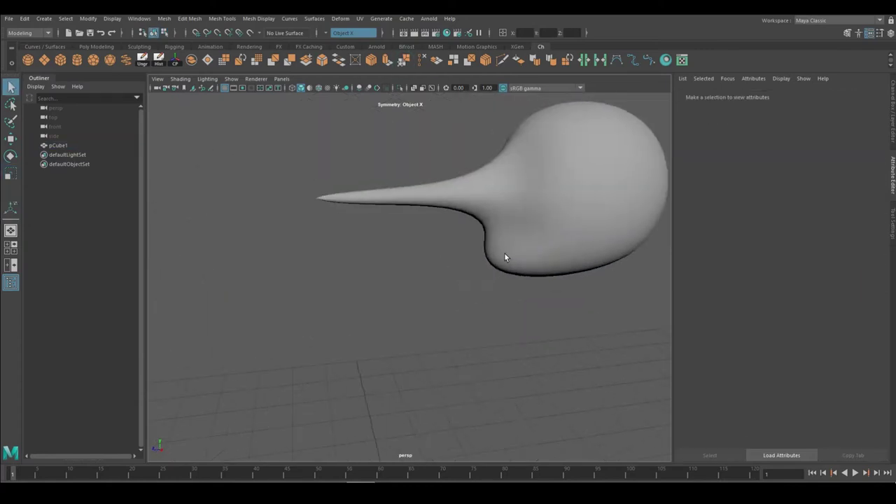
left_click(358, 250)
mouse_move(359, 250)
left_mouse_down("alt")
mouse_move(428, 216)
mouse_move(456, 242)
mouse_move(581, 310)
mouse_move(363, 217)
mouse_move(440, 299)
left_mouse_up("alt")
key("ctrl+e")
Step: Extrude the neck faces at the bottom of the head outward
left_click(400, 120)
key("ctrl+e")
mouse_move(400, 140)
left_mouse_down("alt")
mouse_move(499, 370)
mouse_move(511, 419)
mouse_move(420, 336)
mouse_move(380, 270)
mouse_move(506, 313)
mouse_move(427, 266)
left_mouse_up("alt")
Step: Extrude the mouth faces twice and push them inward beneath the nose
left_click(428, 266)
key("ctrl+e")
left_click_drag(371, 112, 308, 293, "alt")
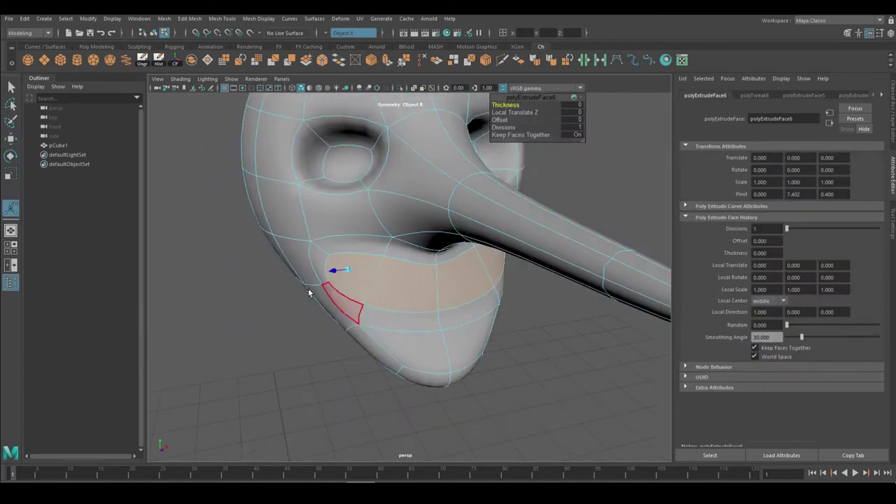
left_click_drag(409, 118, 434, 231, "alt")
key("ctrl+e")
left_click_drag(469, 310, 462, 297)
mouse_move(462, 298)
left_mouse_down("alt")
mouse_move(392, 210)
mouse_move(434, 175)
mouse_move(388, 62)
mouse_move(219, 217)
mouse_move(542, 204)
mouse_move(450, 229)
left_mouse_up("alt")
Step: Reselect the head and add a new cylinder
key("w")
scroll(542, 204, "down", 5)
left_click(543, 204)
left_click(413, 240)
left_click(516, 192)
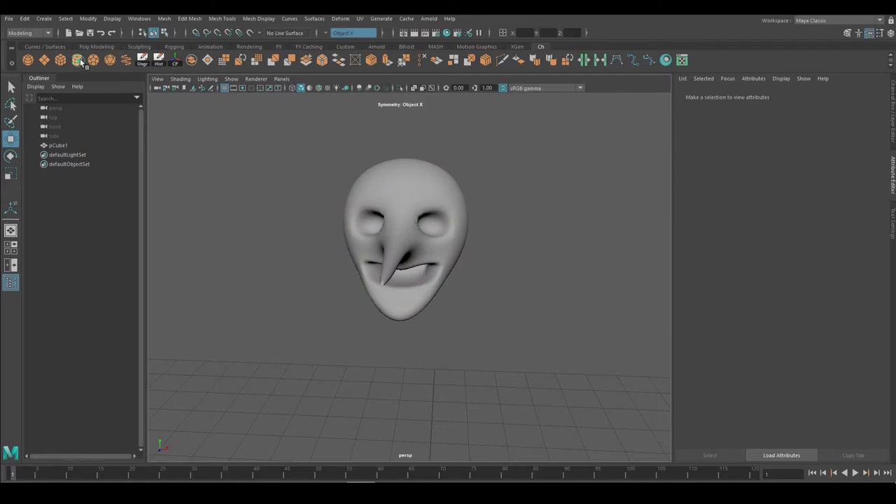
Step: Squash the new cylinder into a flat disc for the hat brim
key("f")
key("r")
mouse_move(410, 149)
left_mouse_down()
mouse_move(410, 210)
mouse_move(352, 225)
mouse_move(378, 272)
left_mouse_up()
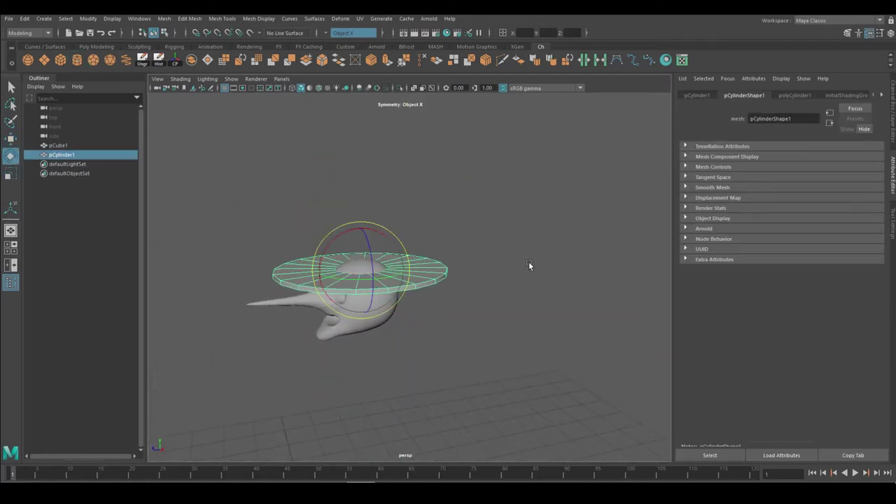
key("w")
mouse_move(361, 227)
left_mouse_down("alt")
mouse_move(396, 171)
mouse_move(356, 248)
left_mouse_up("alt")
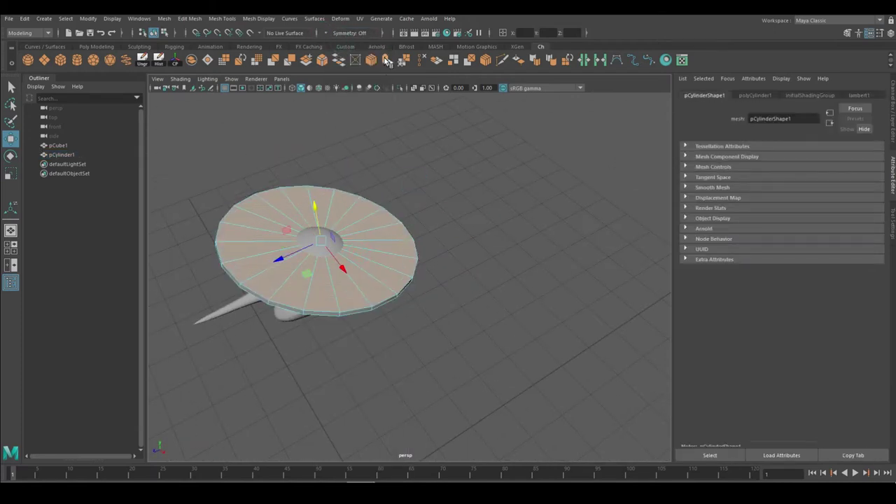
Step: Extrude the disc's centre faces upward three times, narrowing into a pointed crown
left_click(387, 61)
left_click_drag(331, 262, 361, 163, "alt")
key("ctrl+e")
left_click_drag(324, 196, 315, 210)
left_click_drag(314, 210, 385, 64, "alt")
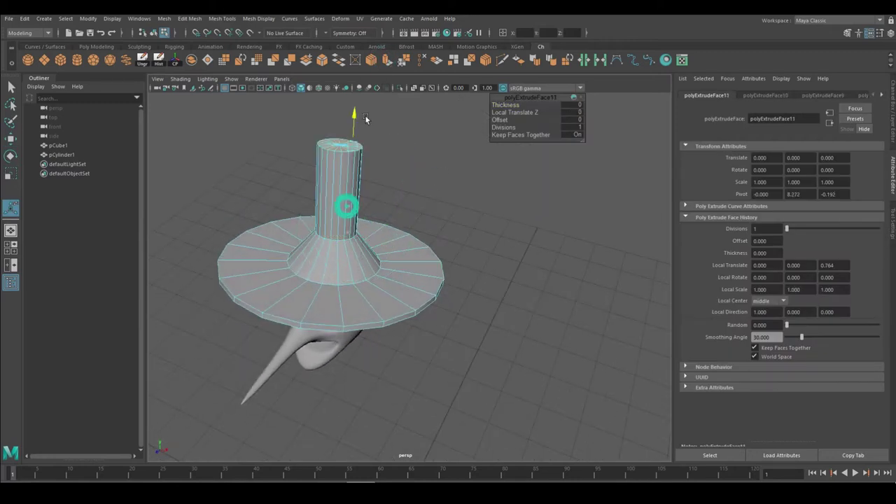
key("ctrl+e")
mouse_move(332, 160)
left_mouse_down("alt")
mouse_move(329, 140)
mouse_move(329, 166)
left_mouse_up("alt")
Step: Bend the hat tip in edge mode and review the hat above the head
mouse_move(324, 213)
left_mouse_down("alt")
mouse_move(344, 316)
mouse_move(350, 286)
left_mouse_up("alt")
key("F10")
left_click(301, 271)
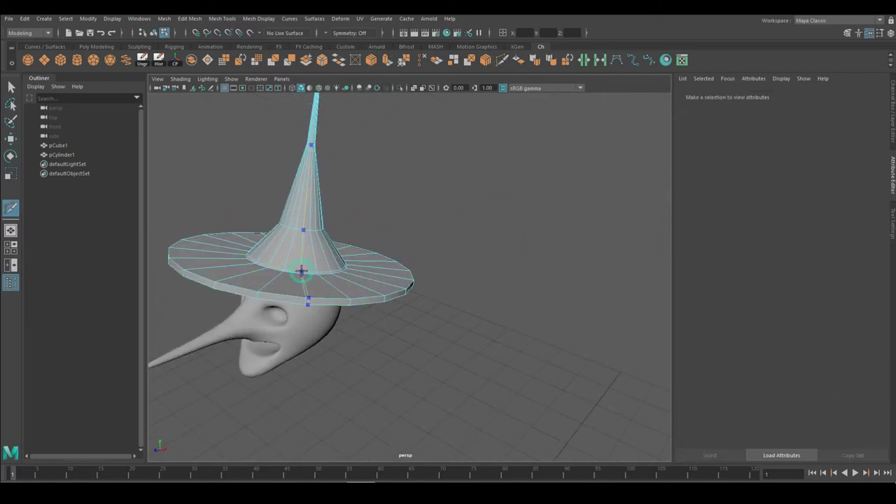
mouse_move(411, 277)
left_mouse_down("alt")
mouse_move(392, 324)
mouse_move(378, 301)
left_mouse_up("alt")
right_click_drag(378, 301, 365, 280, "alt")
key("w")
mouse_move(365, 279)
left_mouse_down("alt")
mouse_move(470, 253)
mouse_move(330, 317)
mouse_move(322, 280)
left_mouse_up("alt")
Step: Inspect the hat brim and the head from below, then clear the selection
left_click(470, 252)
right_click_drag(320, 280, 350, 301)
scroll(350, 301, "up", 3)
left_click(389, 301)
scroll(389, 304, "up", 2)
mouse_move(389, 305)
left_mouse_down("alt")
mouse_move(266, 294)
mouse_move(500, 136)
mouse_move(409, 268)
mouse_move(347, 231)
mouse_move(378, 210)
left_mouse_up("alt")
left_click(499, 136)
Step: Enable X symmetry and soft selection on a face at the nose base
left_click(347, 231)
left_click(350, 33)
left_click(346, 46)
left_click(385, 181)
key("b")
key("space")
key("space")
mouse_move(460, 280)
left_mouse_down("alt")
mouse_move(397, 263)
mouse_move(497, 319)
mouse_move(310, 240)
mouse_move(392, 210)
mouse_move(350, 210)
mouse_move(415, 195)
mouse_move(300, 217)
mouse_move(431, 214)
left_mouse_up("alt")
Step: Extrude the nostril faces twice and push them inward into the nose
key("ctrl+e")
key("1")
key("w")
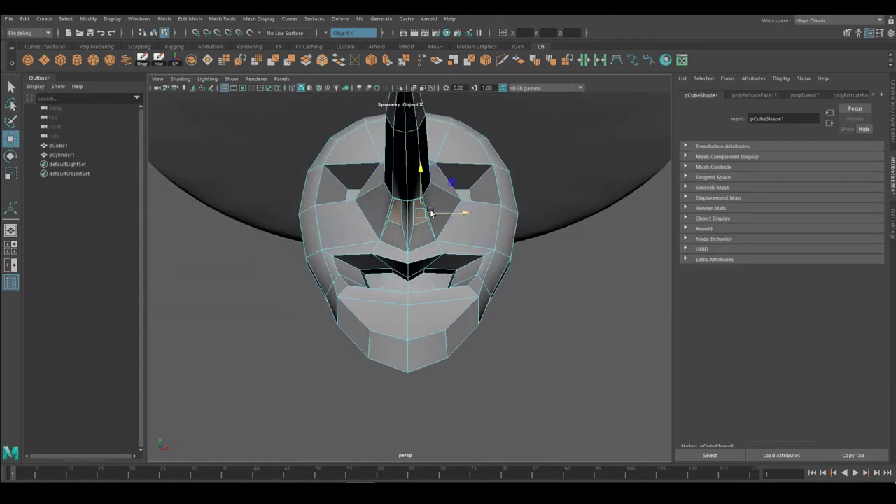
key("3")
key("ctrl+e")
mouse_move(397, 103)
left_mouse_down("alt")
mouse_move(234, 260)
mouse_move(350, 200)
mouse_move(485, 156)
mouse_move(328, 231)
mouse_move(346, 294)
mouse_move(421, 327)
mouse_move(469, 158)
left_mouse_up("alt")
key("F8")
left_click(422, 327)
Step: Tweak a vertex under the nose with the Move tool in the low-poly cage view
right_click_drag(399, 250, 360, 260)
left_click(306, 262)
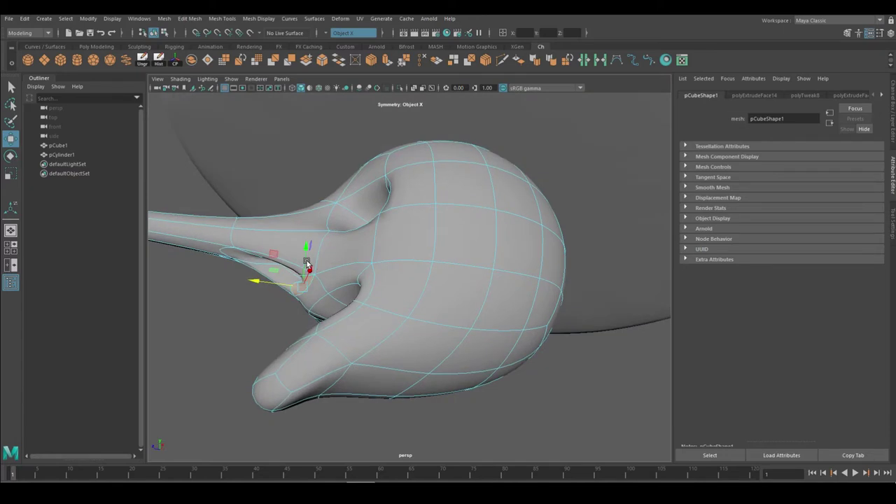
mouse_move(273, 254)
left_mouse_down("alt")
mouse_move(369, 296)
mouse_move(250, 296)
mouse_move(416, 259)
left_mouse_up("alt")
right_click_drag(416, 259, 420, 231)
mouse_move(420, 231)
left_mouse_down("alt")
mouse_move(340, 270)
mouse_move(248, 282)
left_mouse_up("alt")
key("1")
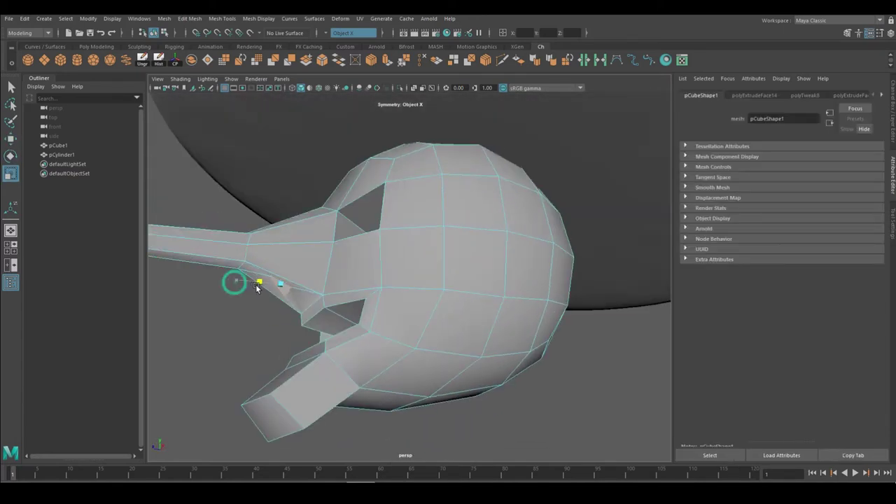
key("w")
scroll(256, 287, "up", 4)
key("3")
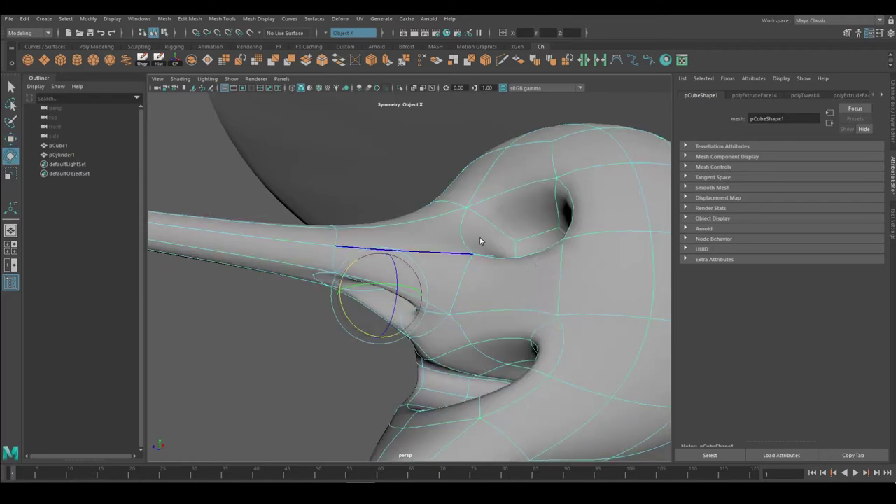
Step: Reselect the head mesh and review the face from the front
left_click(284, 198)
scroll(284, 198, "down", 5)
left_click_drag(284, 198, 419, 240, "alt")
scroll(415, 280, "up", 5)
left_click(409, 325)
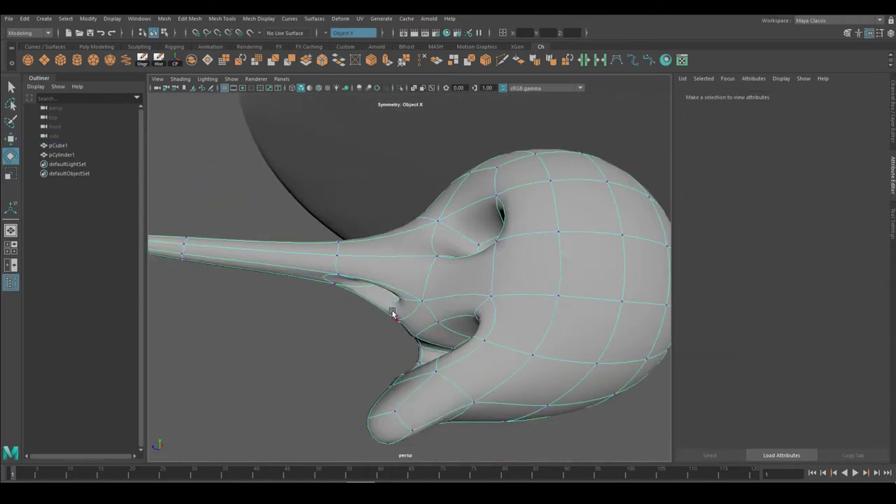
key("w")
mouse_move(409, 326)
left_mouse_down("alt")
mouse_move(550, 271)
mouse_move(446, 301)
left_mouse_up("alt")
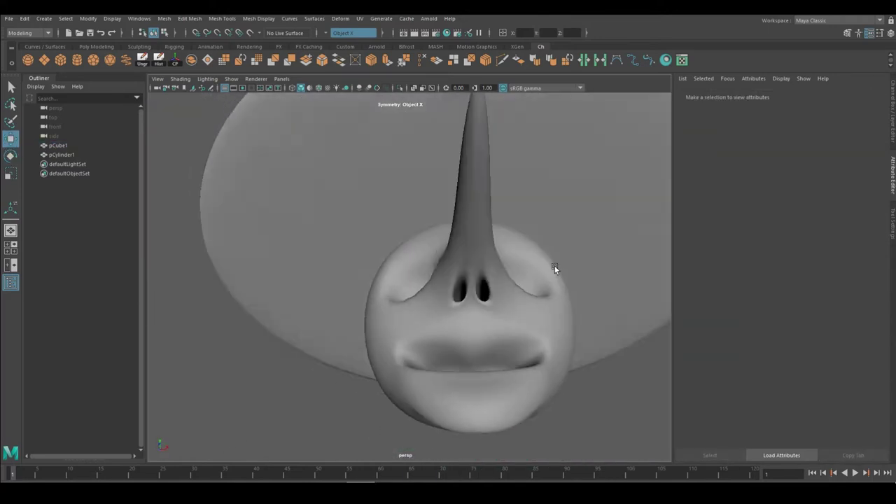
Step: Create a cube, smooth it, and turn on smooth preview
scroll(446, 301, "down", 5)
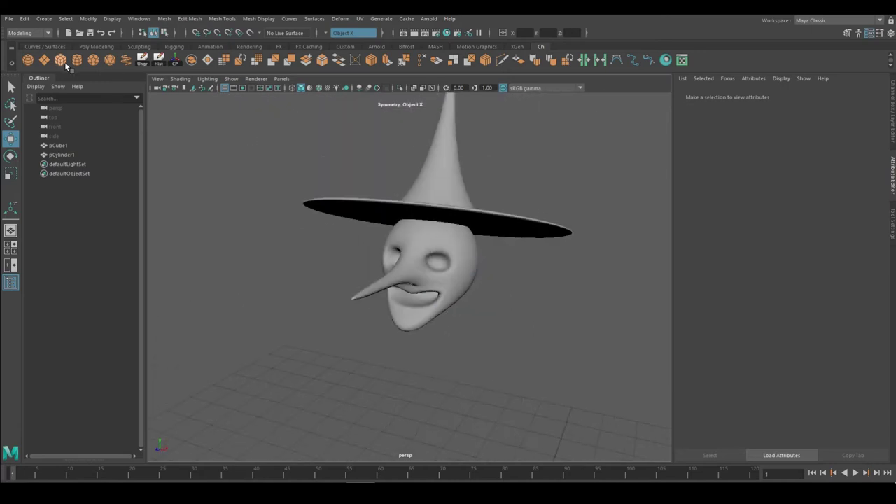
left_click(62, 60)
scroll(455, 231, "up", 5)
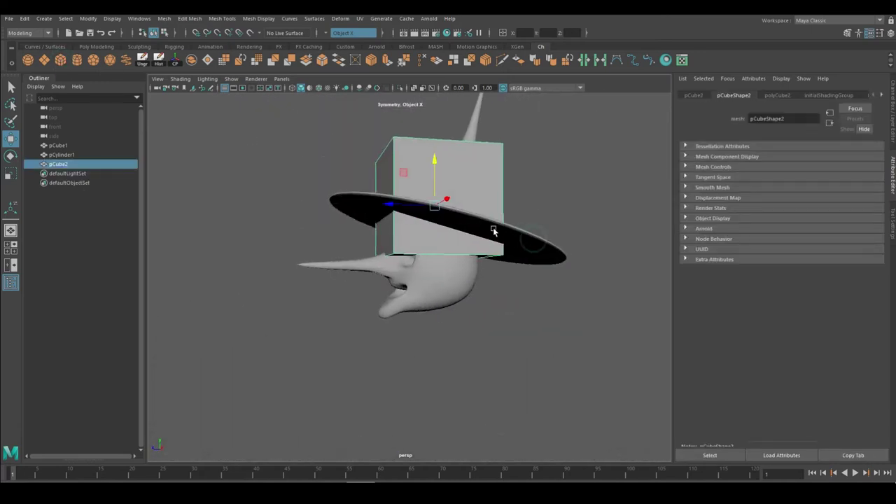
left_click(258, 60)
left_click(389, 192)
key("3")
left_click_drag(327, 231, 379, 261, "alt")
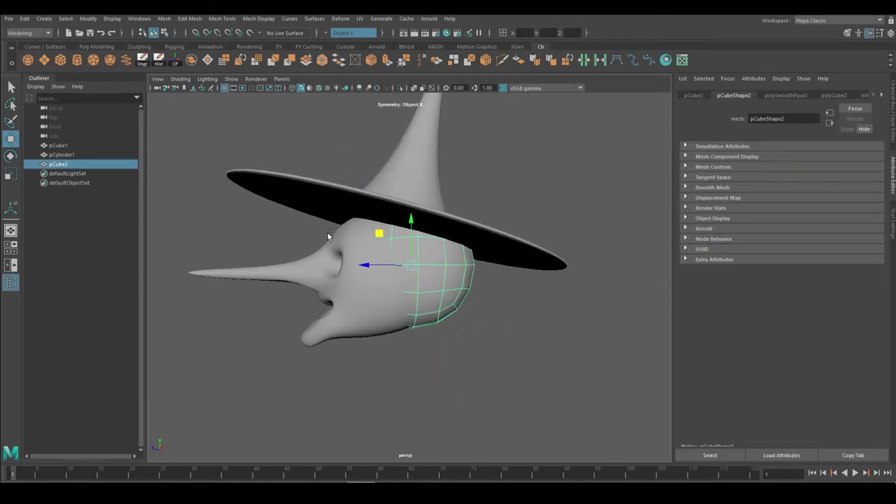
Step: Place the rounded shape behind the head and duplicate it into pCube2–pCube4
mouse_move(493, 274)
left_mouse_down("alt")
mouse_move(324, 286)
mouse_move(392, 216)
mouse_move(421, 252)
mouse_move(380, 234)
mouse_move(329, 231)
mouse_move(448, 210)
mouse_move(544, 209)
mouse_move(432, 241)
mouse_move(362, 212)
left_mouse_up("alt")
key("ctrl+d")
right_click_drag(362, 212, 408, 200)
left_click_drag(408, 200, 448, 175, "alt")
left_click_drag(384, 88, 497, 260)
Step: Inspect the hat cone from several angles, then select pCube2 and pCube3 under the brim
left_click(355, 309)
left_click_drag(356, 309, 504, 266, "alt")
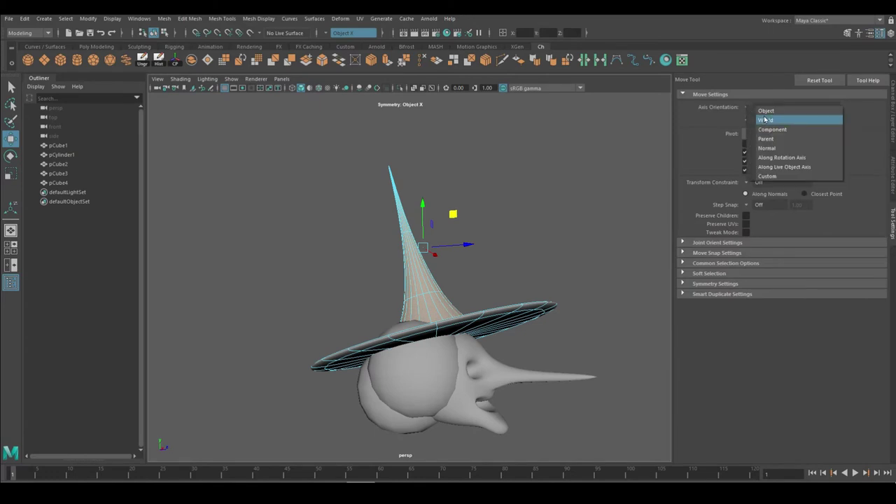
left_click_drag(410, 203, 468, 307, "alt")
mouse_move(405, 186)
left_mouse_down("alt")
mouse_move(375, 285)
mouse_move(457, 210)
mouse_move(434, 205)
left_mouse_up("alt")
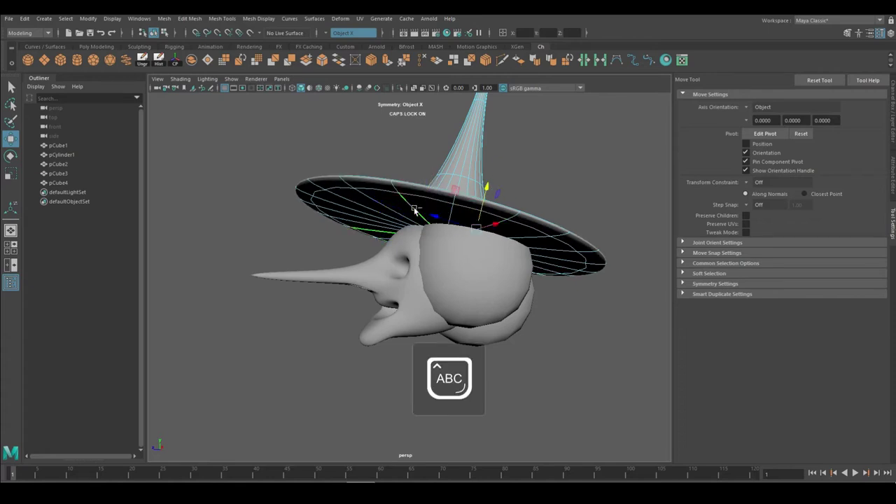
mouse_move(477, 177)
left_mouse_down("alt")
mouse_move(486, 277)
mouse_move(471, 306)
mouse_move(503, 234)
mouse_move(406, 238)
mouse_move(338, 273)
mouse_move(399, 323)
left_mouse_up("alt")
key("F8")
left_click(339, 273)
Step: Select the hat cone pCylinder1 in edge mode and straighten it into a pointed cone
mouse_move(446, 212)
left_mouse_down("alt")
mouse_move(459, 242)
mouse_move(382, 253)
left_mouse_up("alt")
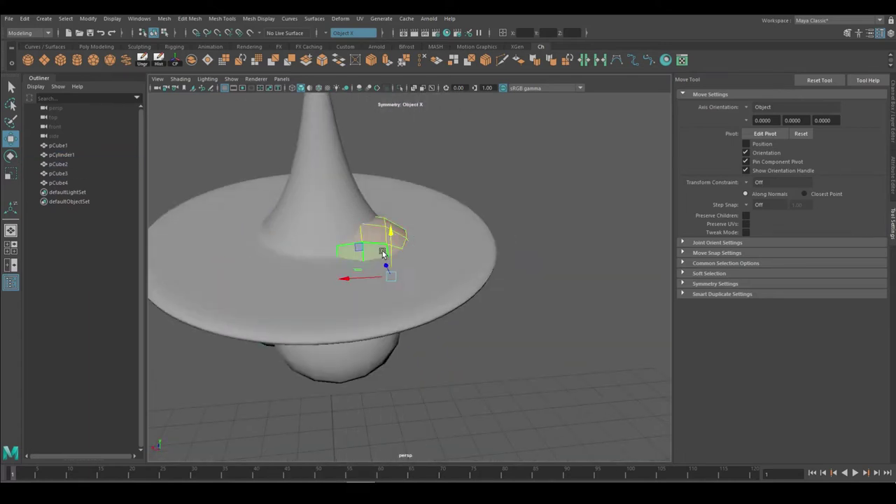
left_click_drag(372, 201, 529, 330, "alt")
scroll(529, 331, "down", 5)
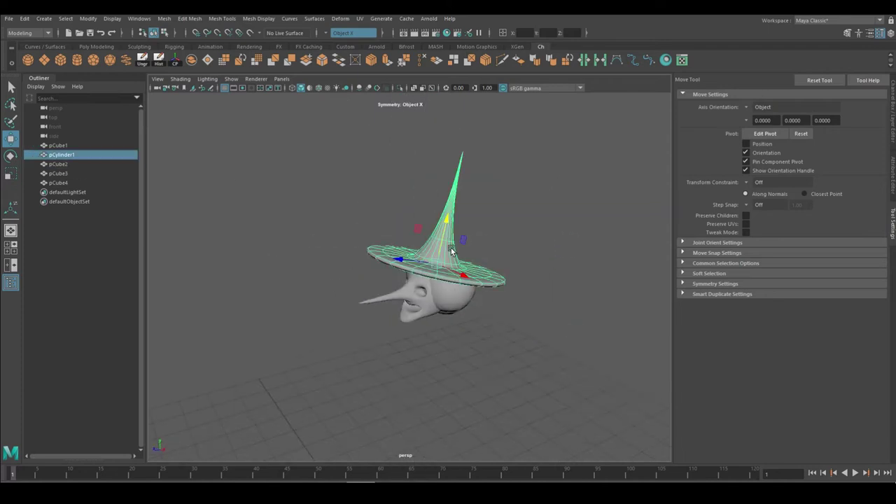
left_click_drag(483, 95, 430, 229, "alt")
left_click_drag(563, 188, 460, 339, "alt")
left_click(467, 196)
right_click(467, 197)
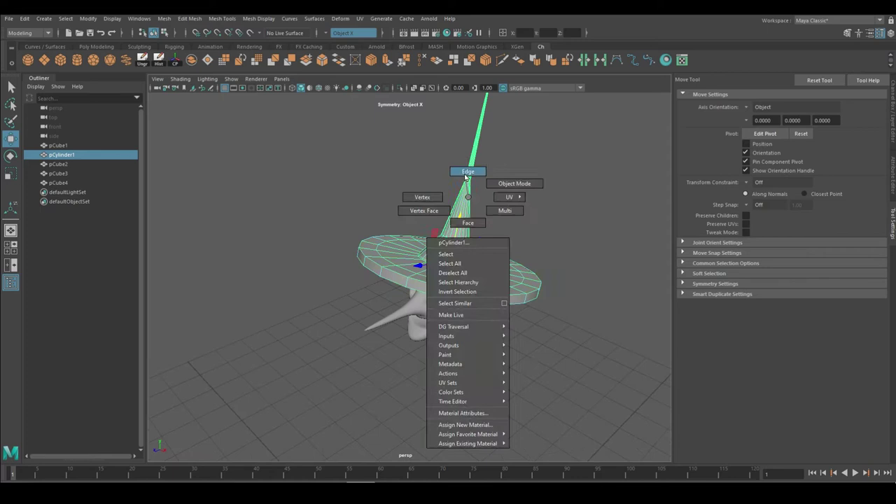
left_click(466, 175)
scroll(442, 444, "up", 5)
scroll(376, 315, "down", 5)
scroll(382, 210, "down", 3)
left_click(497, 188)
scroll(389, 343, "up", 4)
Step: Return the hat to object mode, deselect it, and frame the witch head from the front
left_click_drag(390, 343, 404, 204, "alt")
left_click(404, 203)
left_click(420, 58)
mouse_move(474, 336)
left_mouse_down("alt")
mouse_move(398, 306)
mouse_move(525, 327)
left_mouse_up("alt")
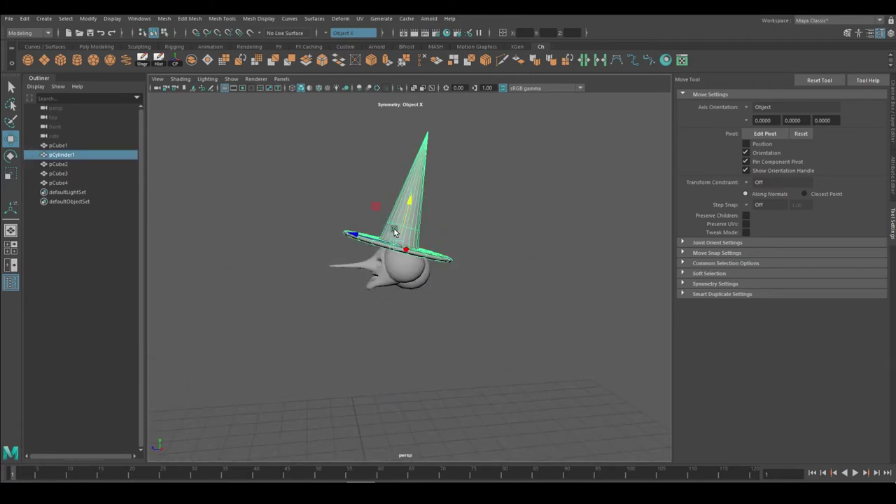
left_click(476, 377)
mouse_move(476, 378)
left_mouse_down("alt")
mouse_move(537, 352)
mouse_move(622, 249)
mouse_move(427, 205)
left_mouse_up("alt")
key("f")
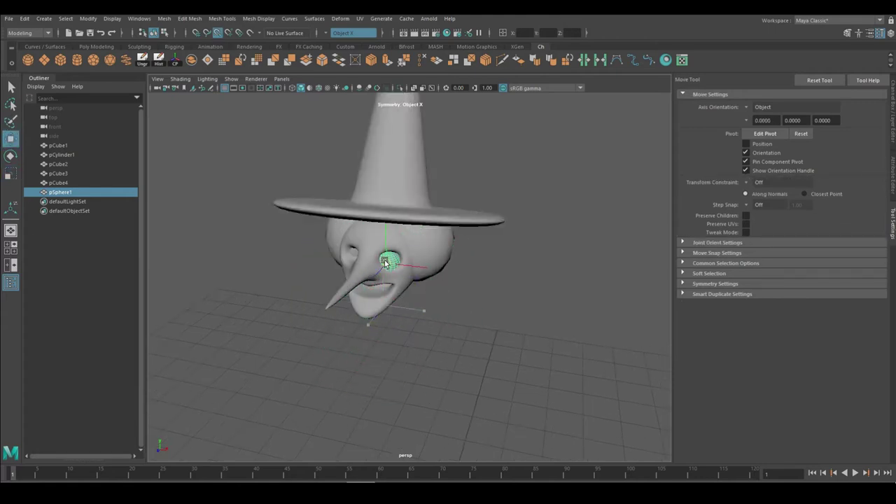
Step: Frame the eye sphere and rotate it to sit correctly in its socket
key("f")
mouse_move(446, 221)
left_mouse_down("alt")
mouse_move(406, 226)
mouse_move(497, 245)
left_mouse_up("alt")
key("e")
mouse_move(455, 345)
left_mouse_down("alt")
mouse_move(379, 236)
mouse_move(589, 285)
mouse_move(353, 212)
mouse_move(405, 235)
mouse_move(360, 236)
left_mouse_up("alt")
key("w")
left_click_drag(458, 430, 532, 294, "alt")
Step: Duplicate the eyeball as pSphere2 for the other socket and add cube pCube5
key("ctrl+d")
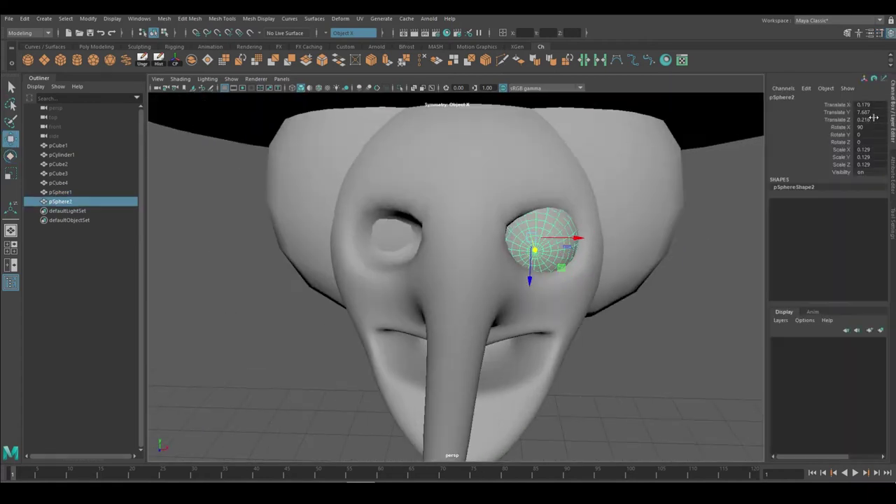
mouse_move(455, 314)
left_mouse_down("alt")
mouse_move(505, 362)
mouse_move(518, 303)
left_mouse_up("alt")
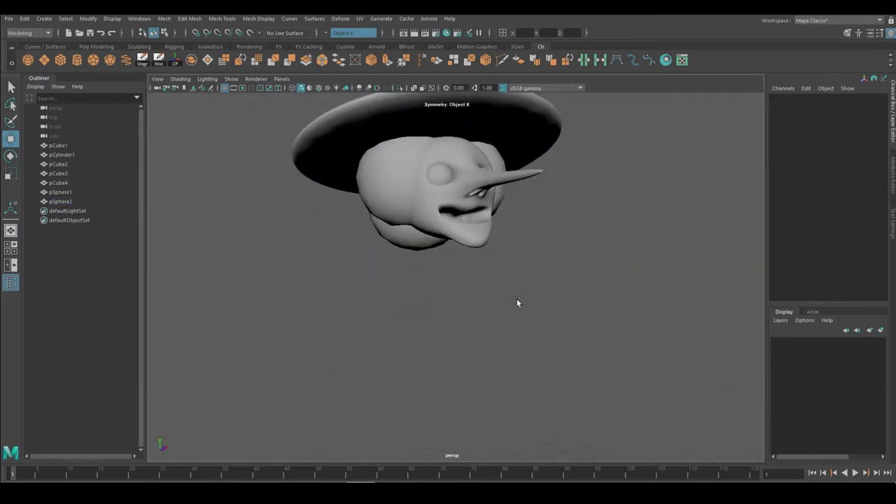
right_click_drag(518, 304, 394, 350, "shift")
left_click_drag(394, 350, 516, 424, "alt")
Step: Mirror-duplicate the cube as pCube6 beside the original and add a connecting edge
mouse_move(427, 230)
left_mouse_down("alt")
mouse_move(494, 232)
mouse_move(476, 263)
left_mouse_up("alt")
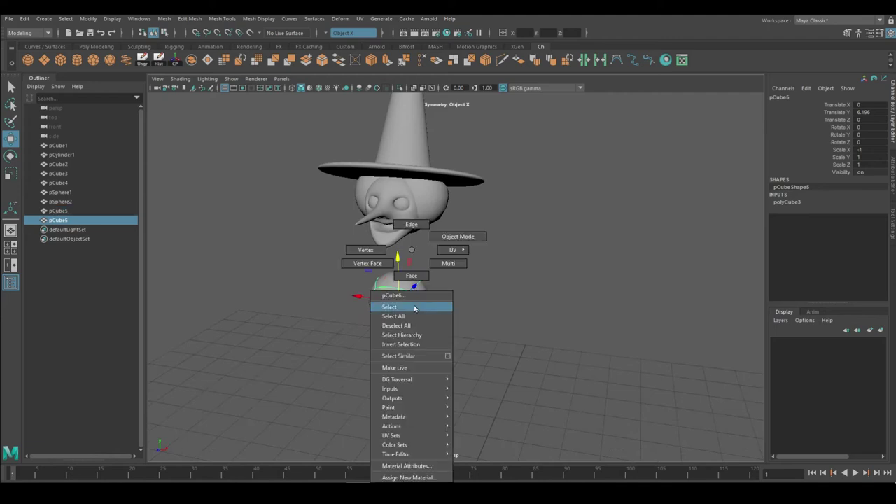
right_click_drag(410, 334, 419, 305)
mouse_move(375, 271)
left_mouse_down()
mouse_move(441, 278)
mouse_move(390, 288)
left_mouse_up()
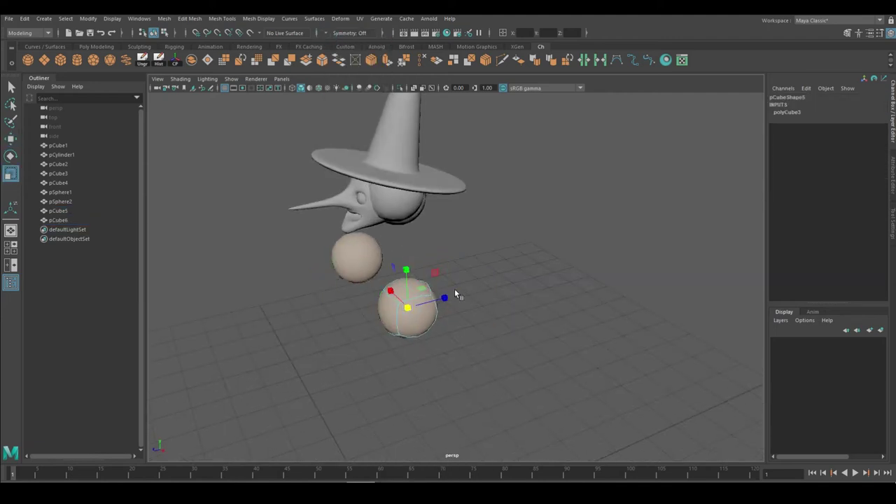
left_click_drag(454, 294, 359, 205, "alt")
left_click(416, 62)
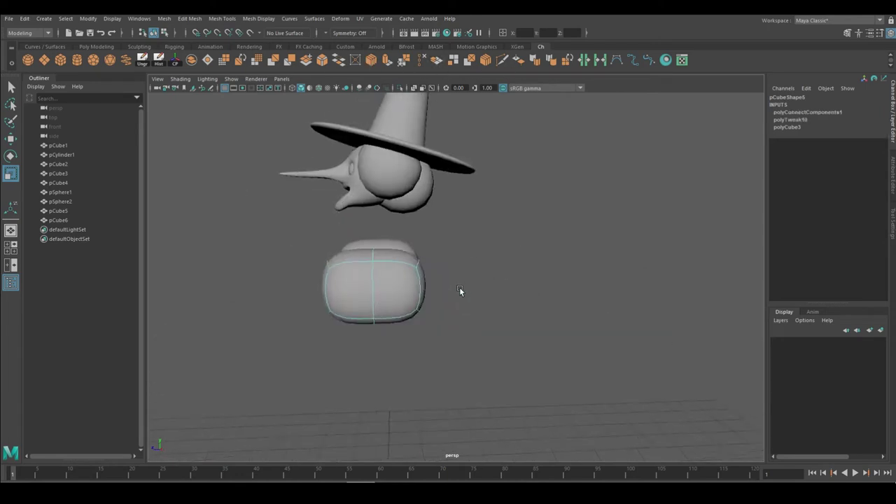
left_click_drag(477, 289, 438, 334, "alt")
Step: Extrude pCube6's faces, scale them to 0.4, pull them into a nub, then extrude again
left_click(408, 254)
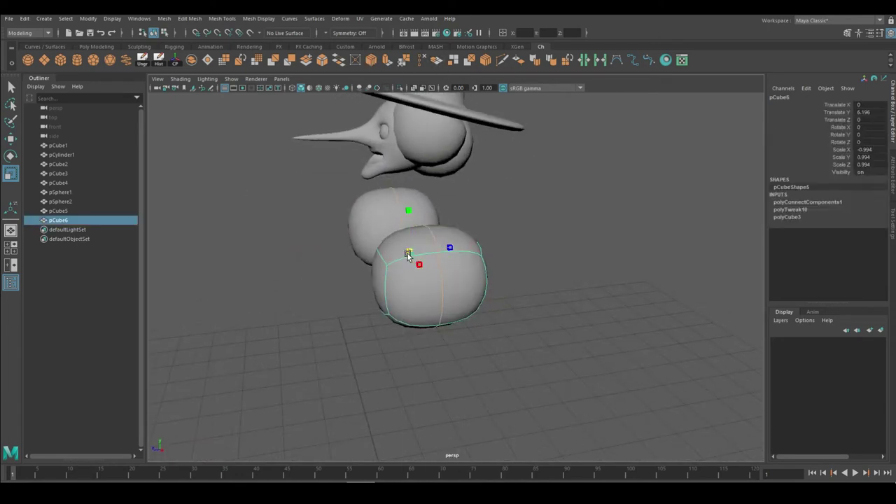
right_click_drag(427, 250, 427, 340)
mouse_move(427, 340)
left_mouse_down("alt")
mouse_move(483, 329)
mouse_move(448, 294)
mouse_move(548, 272)
mouse_move(517, 336)
left_mouse_up("alt")
key("ctrl+e")
mouse_move(516, 336)
left_mouse_down()
mouse_move(521, 353)
mouse_move(489, 320)
left_mouse_up()
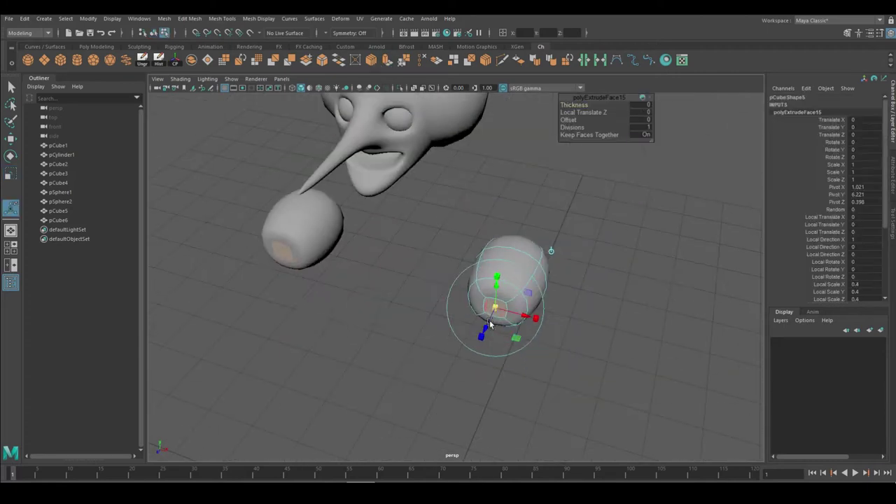
mouse_move(273, 269)
left_mouse_down("alt")
mouse_move(443, 262)
mouse_move(452, 300)
mouse_move(240, 236)
mouse_move(376, 259)
mouse_move(379, 311)
left_mouse_up("alt")
key("ctrl+e")
mouse_move(406, 279)
left_mouse_down("alt")
mouse_move(585, 266)
mouse_move(500, 266)
left_mouse_up("alt")
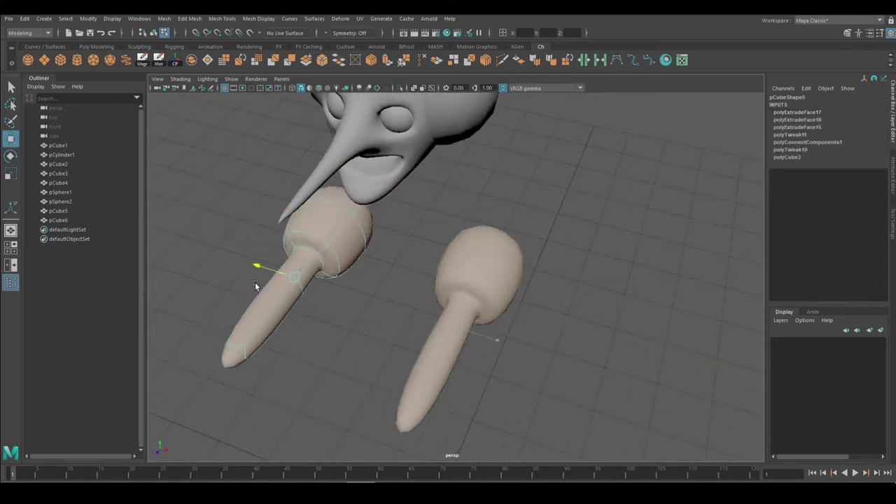
right_click_drag(499, 266, 560, 325)
mouse_move(559, 325)
left_mouse_down("alt")
mouse_move(529, 269)
mouse_move(595, 343)
mouse_move(485, 230)
mouse_move(595, 342)
mouse_move(373, 360)
mouse_move(478, 256)
left_mouse_up("alt")
Step: Rotate the selected shape about its pivot, then deselect it
key("e")
key("w")
left_click_drag(494, 299, 521, 212, "alt")
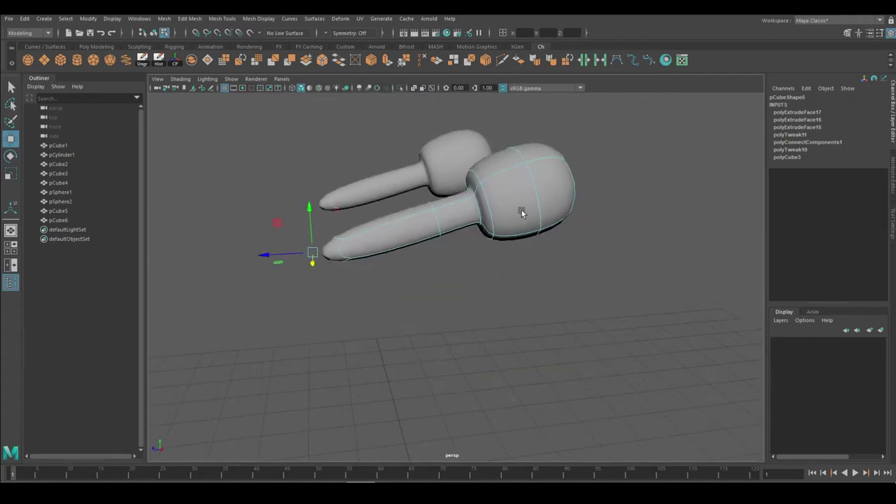
middle_click_drag(590, 199, 597, 301)
left_click(574, 293)
mouse_move(573, 294)
left_mouse_down("alt")
mouse_move(598, 320)
mouse_move(523, 316)
mouse_move(518, 331)
mouse_move(548, 310)
mouse_move(466, 334)
left_mouse_up("alt")
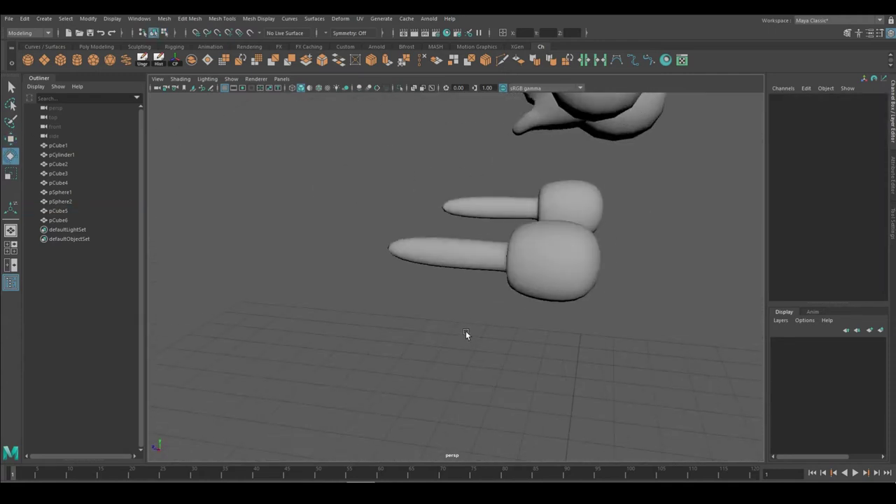
Step: Extrude faces on the lower finger-shaped mesh and cut edge loops along it
left_click(532, 255)
mouse_move(532, 256)
left_mouse_down("alt")
mouse_move(392, 248)
mouse_move(582, 294)
left_mouse_up("alt")
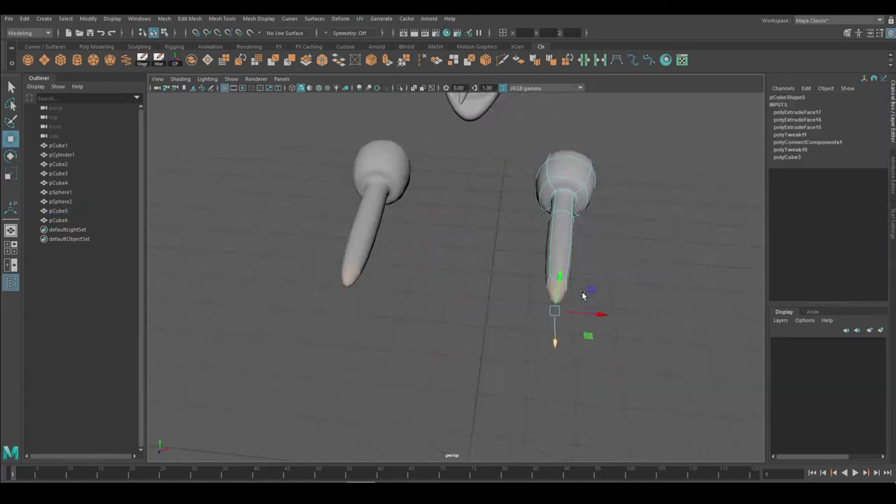
left_click(387, 60)
left_click_drag(392, 175, 379, 233, "alt")
mouse_move(520, 296)
left_mouse_down("alt")
mouse_move(609, 398)
mouse_move(490, 344)
left_mouse_up("alt")
left_click(459, 259)
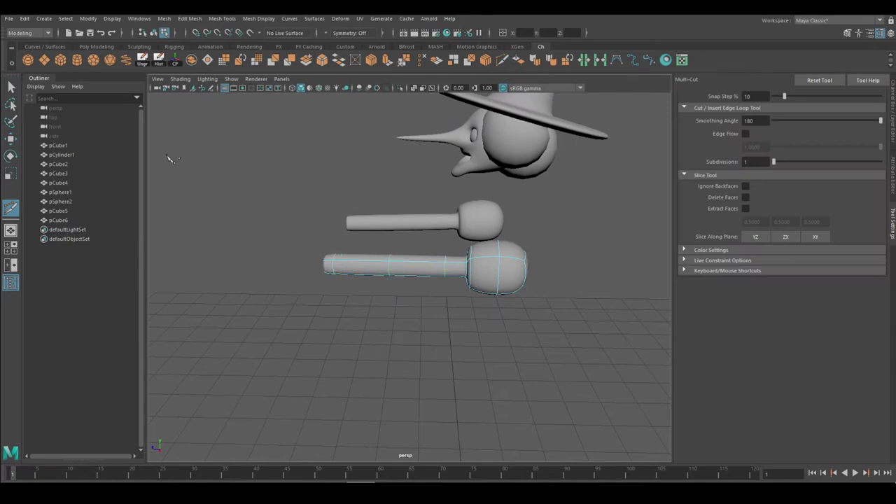
key("w")
scroll(443, 315, "up", 3)
left_click_drag(467, 234, 388, 251)
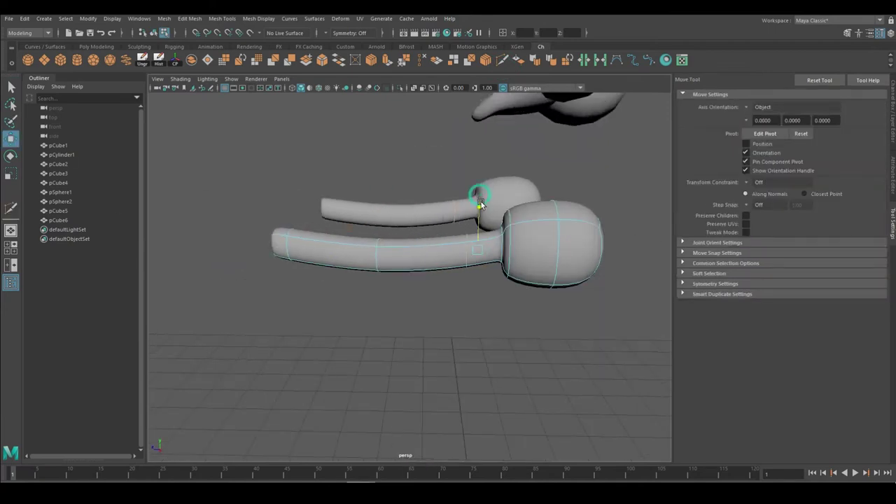
left_click_drag(481, 202, 448, 259, "alt")
left_click_drag(500, 305, 509, 311, "alt")
Step: Select both shapes including pCube5 and rotate them to bend the stalks upright
left_click(58, 211, "ctrl")
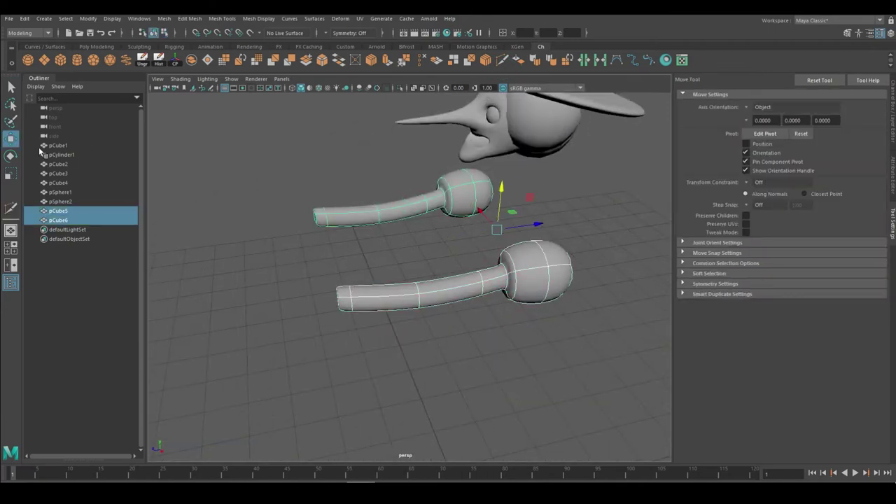
key("e")
mouse_move(518, 266)
left_mouse_down("alt")
mouse_move(478, 201)
mouse_move(381, 234)
mouse_move(394, 209)
mouse_move(413, 204)
left_mouse_up("alt")
right_click_drag(413, 205, 422, 240)
mouse_move(422, 240)
left_mouse_down("alt")
mouse_move(419, 206)
mouse_move(488, 296)
left_mouse_up("alt")
mouse_move(525, 241)
left_mouse_down("alt")
mouse_move(576, 260)
mouse_move(490, 266)
left_mouse_up("alt")
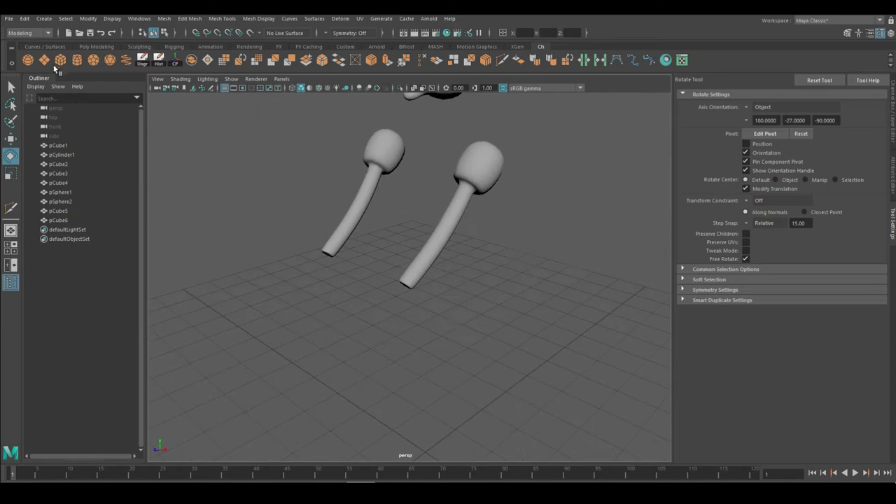
left_click(61, 60)
Step: Scale and position the new cube pCube7 beside the stalks
key("w")
mouse_move(441, 315)
left_mouse_down("alt")
mouse_move(370, 334)
mouse_move(390, 350)
left_mouse_up("alt")
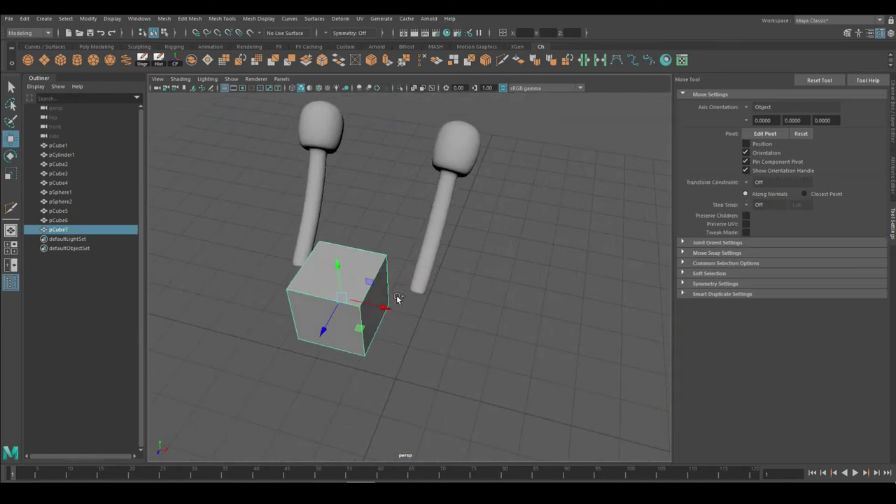
right_click(354, 262)
left_click(10, 173)
mouse_move(434, 230)
left_mouse_down("alt")
mouse_move(499, 242)
mouse_move(379, 327)
mouse_move(449, 275)
mouse_move(480, 376)
mouse_move(317, 361)
mouse_move(231, 294)
mouse_move(392, 210)
left_mouse_up("alt")
key("w")
Step: Cut edge loops into the lower cylinder and raise its middle loop to bend it
left_click(501, 63)
mouse_move(319, 349)
left_mouse_down("alt")
mouse_move(336, 310)
mouse_move(443, 272)
mouse_move(381, 285)
mouse_move(488, 235)
mouse_move(420, 262)
mouse_move(391, 263)
left_mouse_up("alt")
key("r")
left_click(336, 310)
key("ctrl+shift+x")
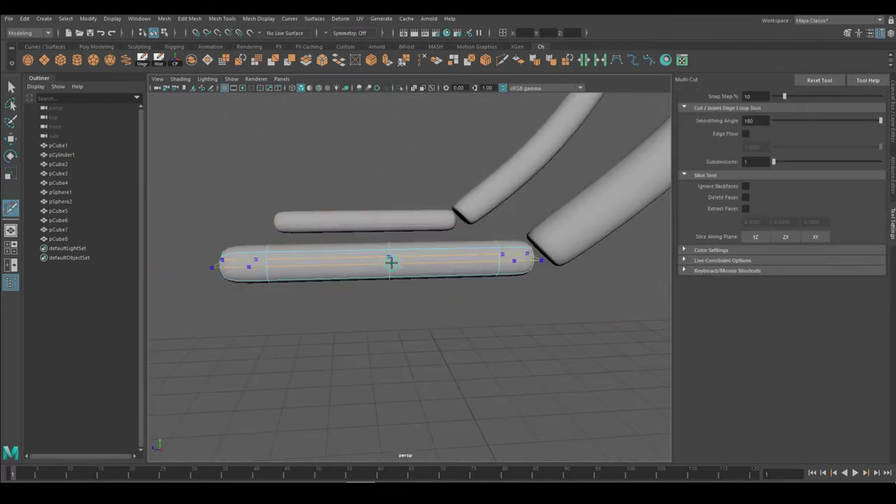
right_click_drag(390, 263, 382, 224)
key("w")
mouse_move(390, 263)
left_mouse_down()
mouse_move(390, 247)
mouse_move(392, 264)
left_mouse_up()
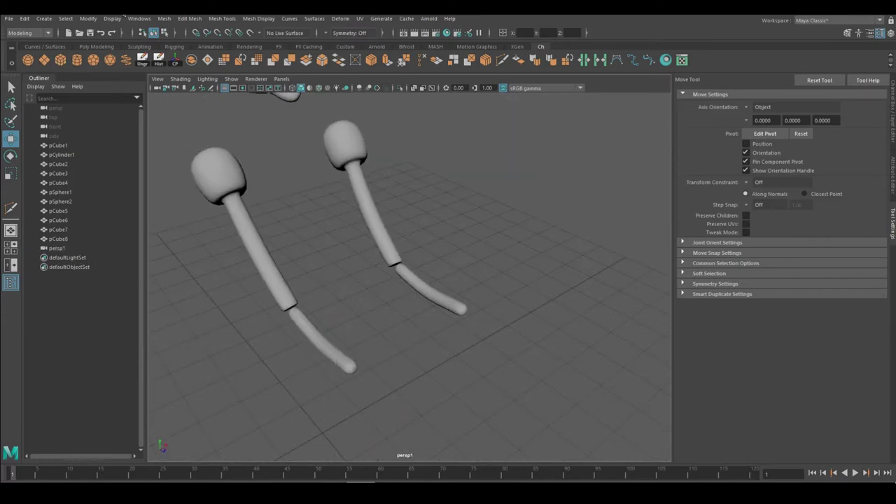
mouse_move(394, 434)
left_mouse_down("alt")
mouse_move(354, 344)
mouse_move(446, 236)
mouse_move(406, 272)
mouse_move(441, 221)
mouse_move(371, 294)
mouse_move(391, 242)
mouse_move(359, 207)
left_mouse_up("alt")
Step: Scale and extrude the box's face, then cut new edge loops across it
key("r")
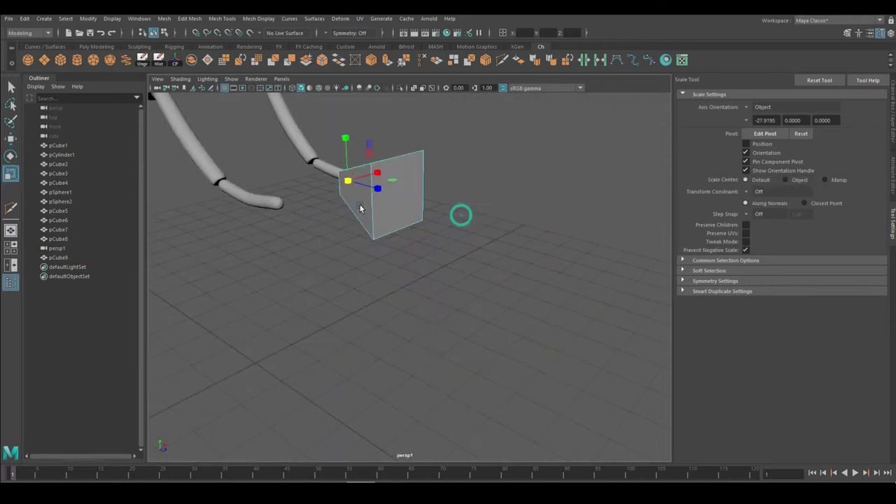
scroll(398, 203, "up", 3)
left_click_drag(330, 244, 411, 219, "alt")
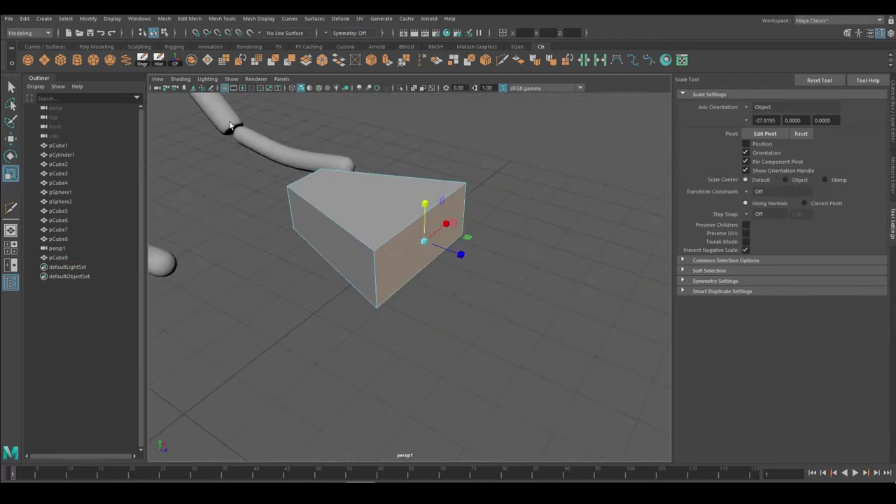
key("ctrl+e")
mouse_move(498, 279)
left_mouse_down("alt")
mouse_move(439, 111)
mouse_move(399, 356)
mouse_move(380, 210)
mouse_move(450, 323)
mouse_move(301, 210)
mouse_move(454, 230)
left_mouse_up("alt")
left_click(336, 215, "ctrl")
key("w")
Step: Pull a corner vertex to reshape the side and extrude the front faces into fingers
mouse_move(381, 192)
left_mouse_down("alt")
mouse_move(441, 151)
mouse_move(420, 194)
left_mouse_up("alt")
key("w")
right_click_drag(370, 240, 427, 298)
mouse_move(426, 301)
left_mouse_down()
mouse_move(481, 334)
mouse_move(480, 356)
left_mouse_up()
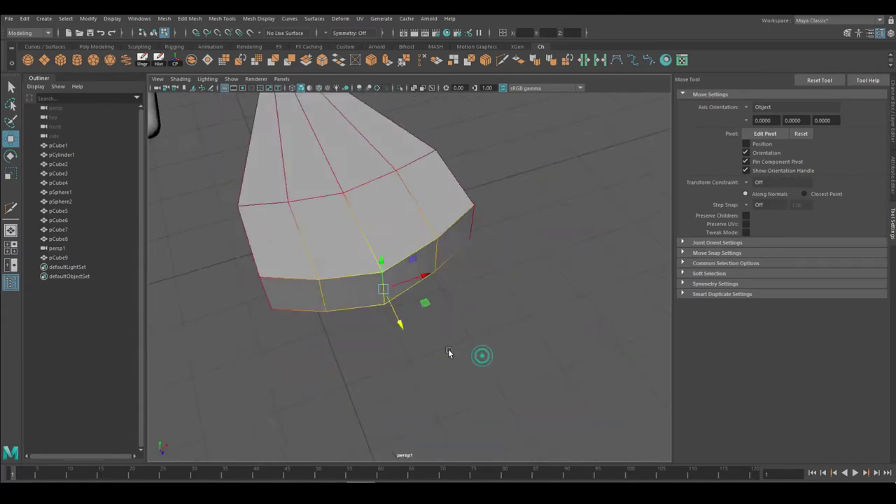
left_click(262, 236, "shift")
key("ctrl+e")
mouse_move(480, 288)
left_mouse_down()
mouse_move(550, 340)
mouse_move(494, 344)
left_mouse_up()
key("3")
key("1")
middle_click_drag(416, 299, 397, 294, "alt")
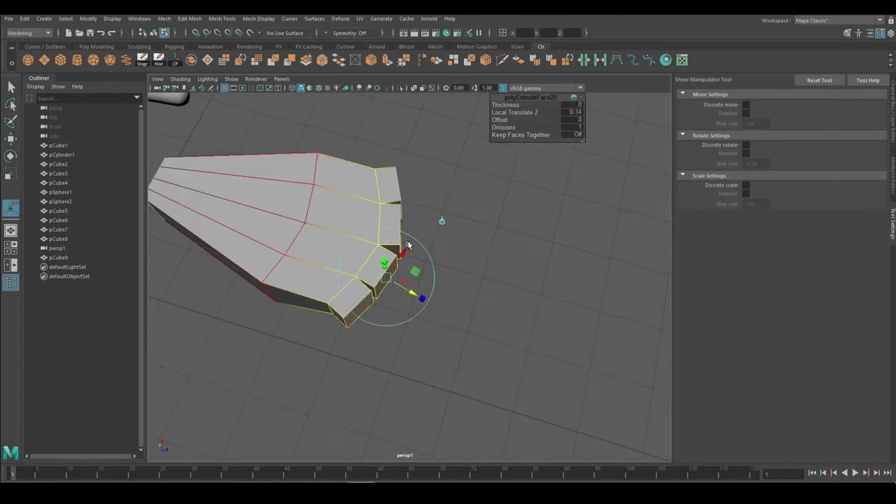
Step: Stretch the finger faces far out along X and check the smoothed preview
left_click_drag(408, 244, 372, 278)
key("w")
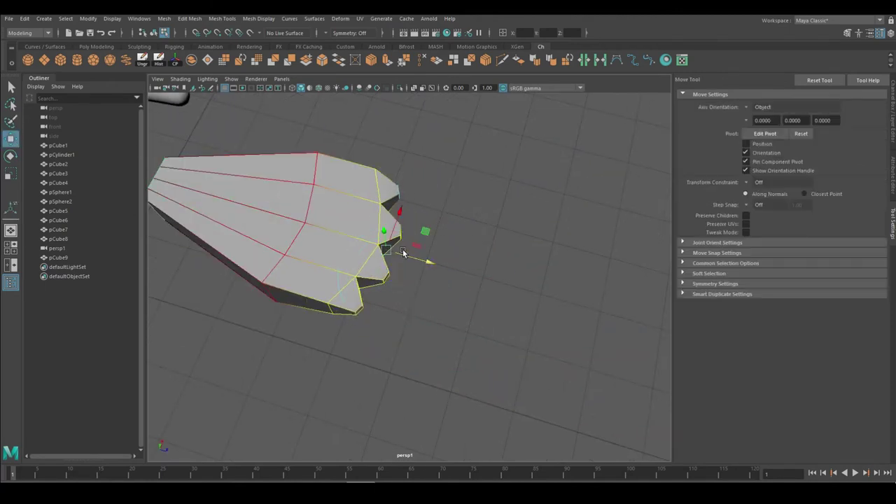
middle_click_drag(529, 278, 620, 308)
key("3")
scroll(496, 360, "down", 3)
scroll(497, 360, "up", 3)
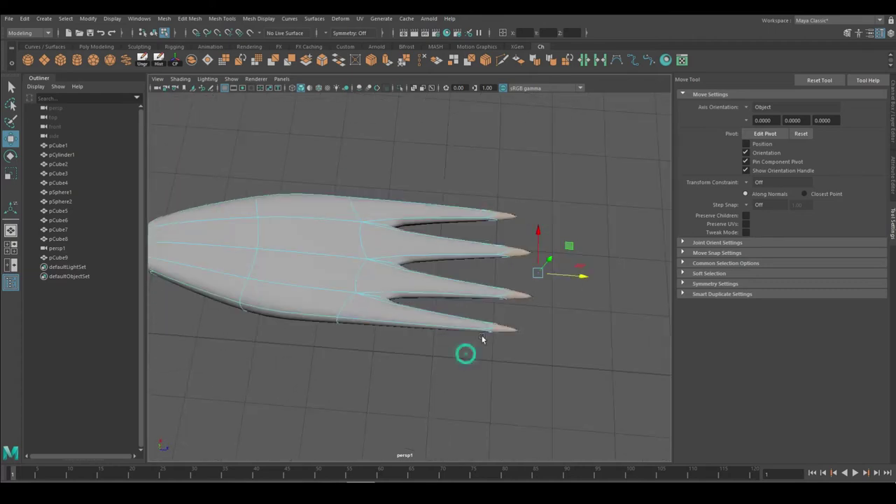
key("1")
Step: Select the fingertip vertices to taper the fingers, previewing the mesh smoothed
left_click(378, 163)
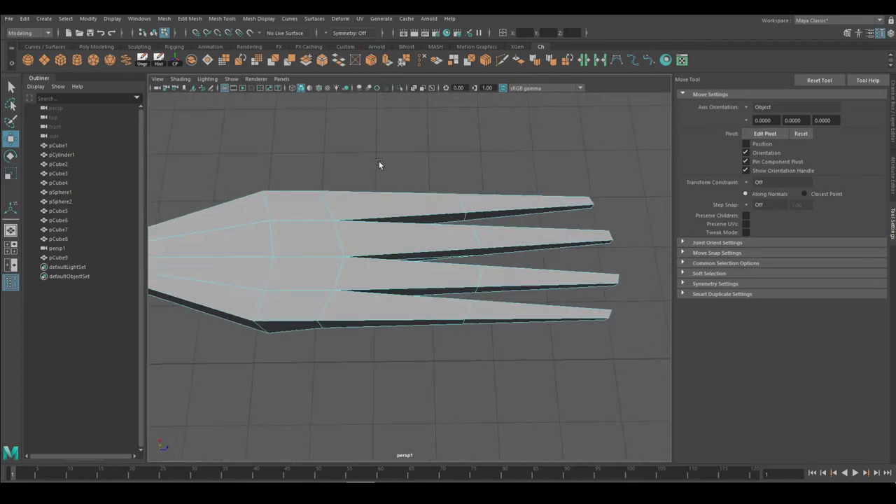
key("F9")
mouse_move(443, 176)
left_mouse_down()
mouse_move(500, 405)
mouse_move(435, 317)
left_mouse_up()
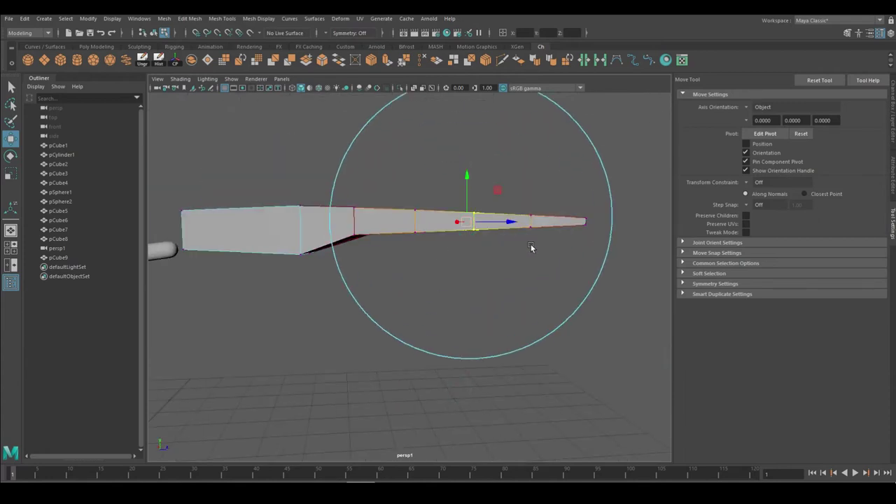
mouse_move(471, 140)
left_mouse_down("alt")
mouse_move(355, 254)
mouse_move(514, 276)
left_mouse_up("alt")
key("3")
Step: Extrude a palm side face into a thumb, rotate it into place, and preview smoothed
right_click_drag(340, 250, 326, 374)
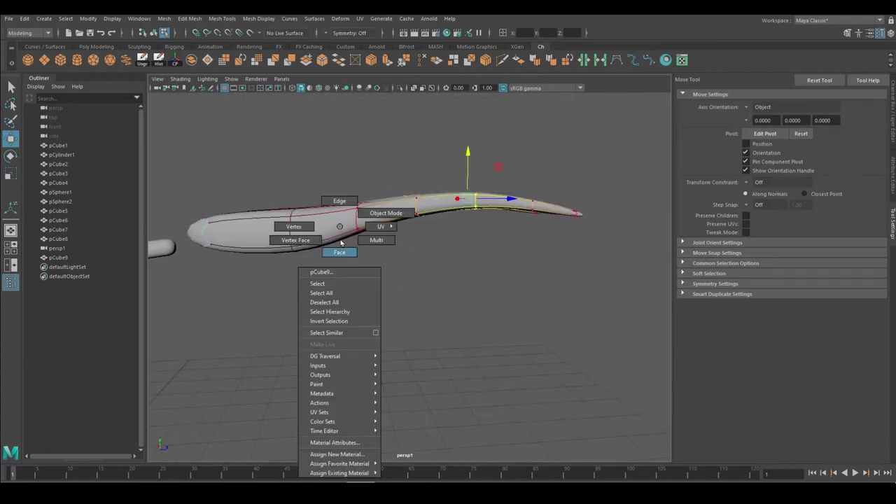
left_click_drag(326, 374, 411, 345, "alt")
key("ctrl+e")
mouse_move(464, 355)
left_mouse_down("alt")
mouse_move(362, 306)
mouse_move(448, 350)
mouse_move(424, 383)
left_mouse_up("alt")
key("1")
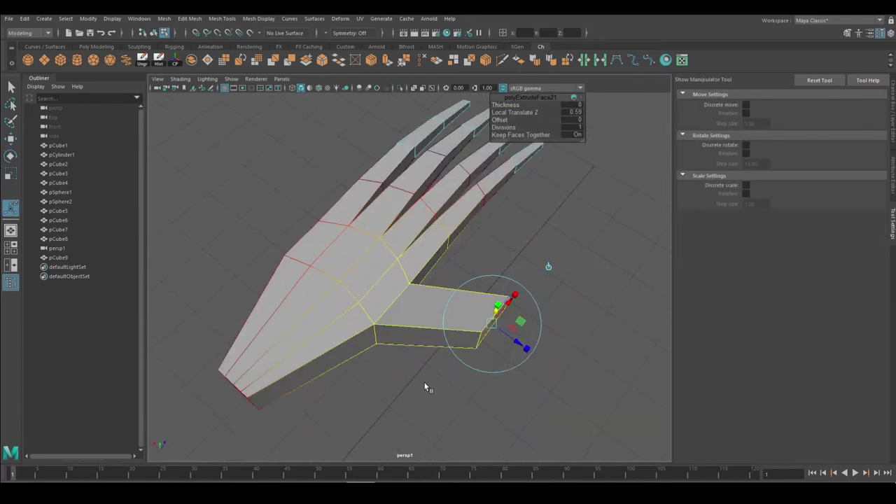
key("e")
mouse_move(471, 314)
left_mouse_down("alt")
mouse_move(448, 329)
mouse_move(440, 314)
mouse_move(433, 339)
mouse_move(410, 336)
mouse_move(424, 302)
mouse_move(560, 238)
mouse_move(485, 285)
mouse_move(386, 244)
left_mouse_up("alt")
key("w")
key("3")
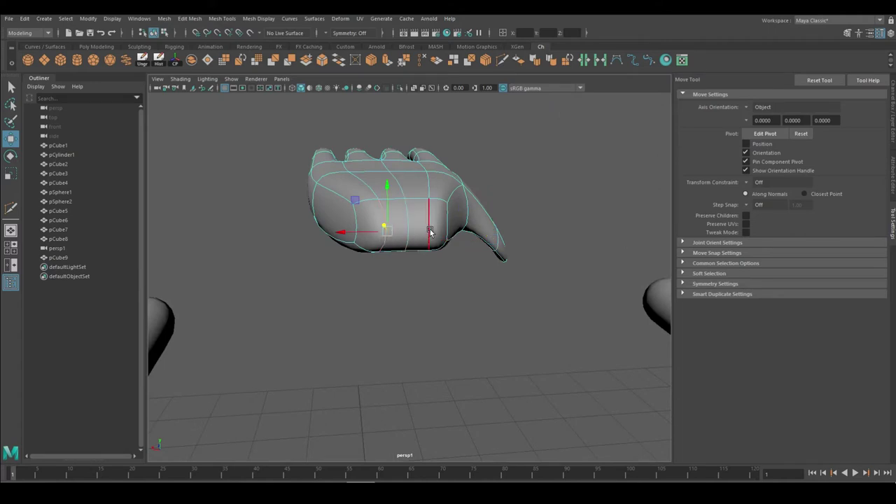
Step: Duplicate the clawed hand with Ctrl+D and place and scale the copy on the second arm
mouse_move(392, 209)
left_mouse_down("alt")
mouse_move(394, 256)
mouse_move(413, 240)
left_mouse_up("alt")
right_click_drag(414, 240, 413, 214)
left_click(400, 200)
left_click_drag(400, 200, 490, 359, "alt")
key("r")
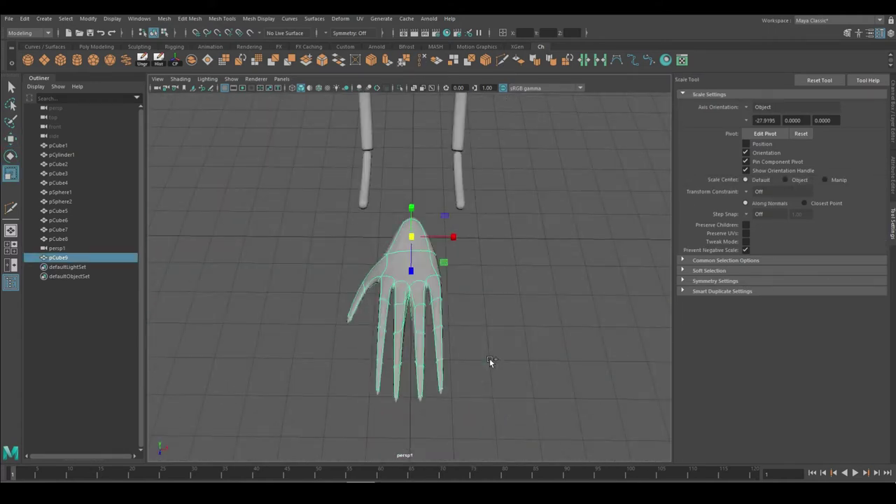
key("ctrl+d")
mouse_move(387, 306)
left_mouse_down()
mouse_move(336, 301)
mouse_move(410, 264)
left_mouse_up()
right_click_drag(410, 264, 420, 279)
mouse_move(420, 280)
left_mouse_down("alt")
mouse_move(480, 364)
mouse_move(420, 315)
left_mouse_up("alt")
mouse_move(280, 245)
left_mouse_down("alt")
mouse_move(350, 210)
mouse_move(245, 210)
left_mouse_up("alt")
key("r")
mouse_move(575, 260)
left_mouse_down("alt")
mouse_move(520, 380)
mouse_move(384, 380)
mouse_move(263, 280)
mouse_move(445, 278)
mouse_move(403, 332)
mouse_move(597, 389)
mouse_move(451, 393)
left_mouse_up("alt")
key("w")
Step: Select an edge loop on the little finger to adjust it
key("F10")
double_click(451, 390)
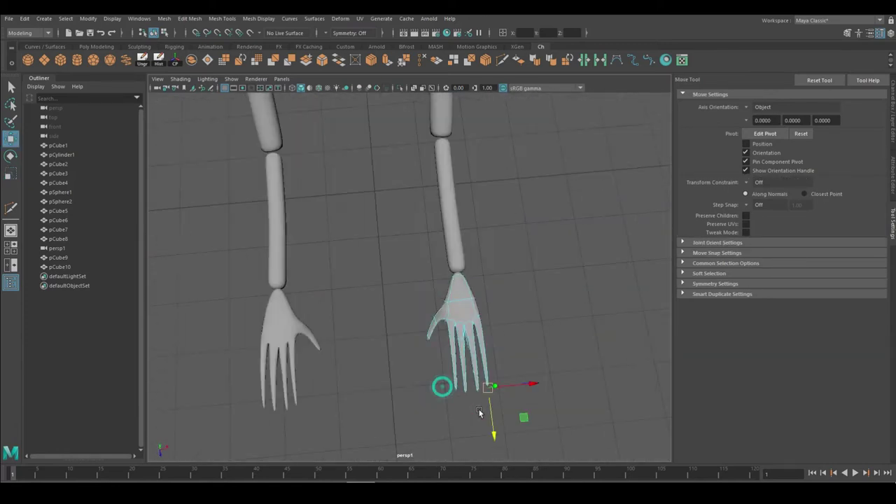
scroll(472, 334, "up", 3)
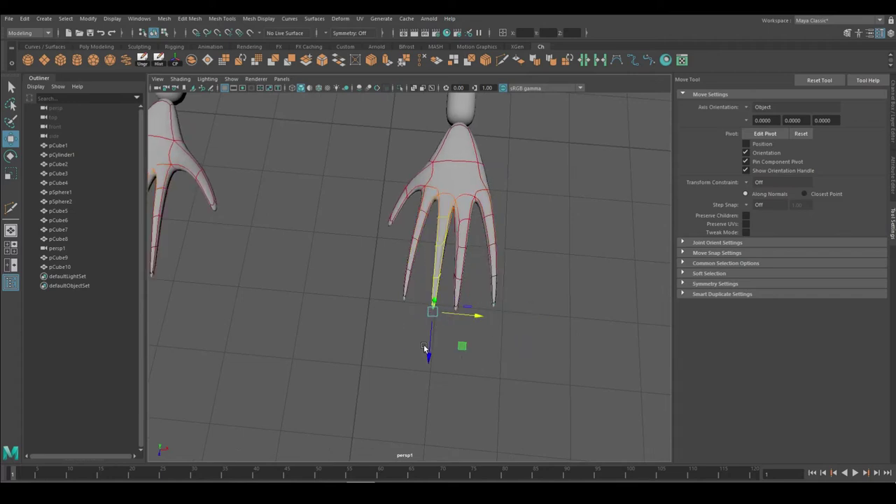
mouse_move(493, 326)
left_mouse_down("alt")
mouse_move(474, 312)
mouse_move(346, 310)
mouse_move(555, 369)
mouse_move(545, 336)
mouse_move(516, 310)
mouse_move(386, 302)
mouse_move(532, 247)
mouse_move(339, 294)
mouse_move(480, 267)
left_mouse_up("alt")
Step: Create a polygon cube beneath the head and Multi-Cut it into a neck wedge
left_click(76, 60)
mouse_move(329, 231)
left_mouse_down("alt")
mouse_move(363, 244)
mouse_move(361, 331)
left_mouse_up("alt")
right_click_drag(447, 201, 390, 232, "alt")
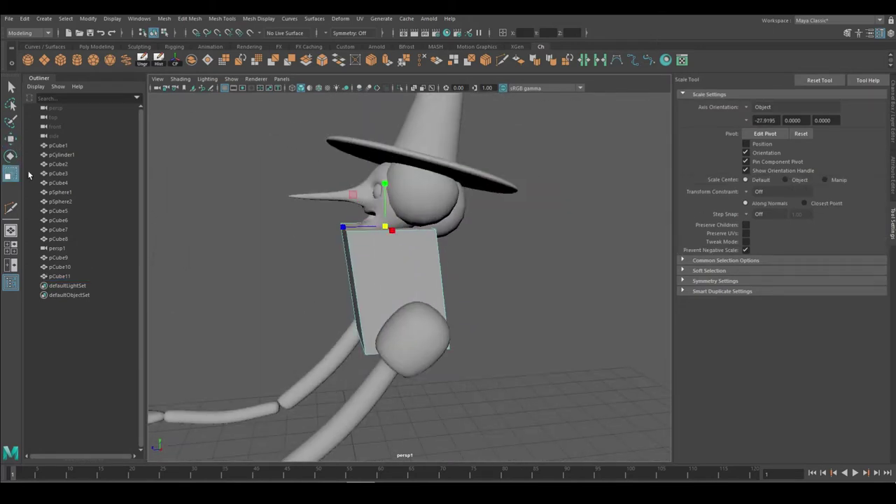
mouse_move(343, 231)
left_mouse_down("alt")
mouse_move(359, 210)
mouse_move(366, 314)
left_mouse_up("alt")
left_click(10, 158)
left_click(11, 208)
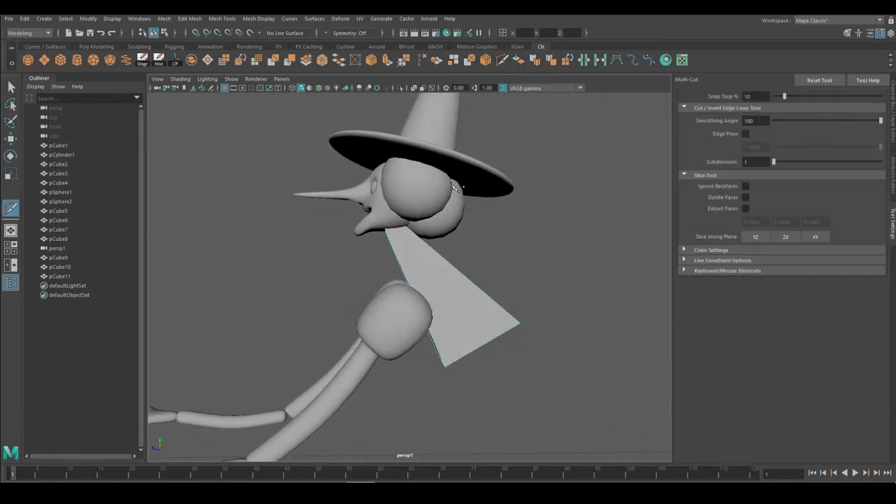
key("w")
left_click_drag(392, 273, 441, 292, "alt")
mouse_move(396, 267)
left_mouse_down("alt")
mouse_move(378, 262)
mouse_move(435, 267)
mouse_move(377, 233)
left_mouse_up("alt")
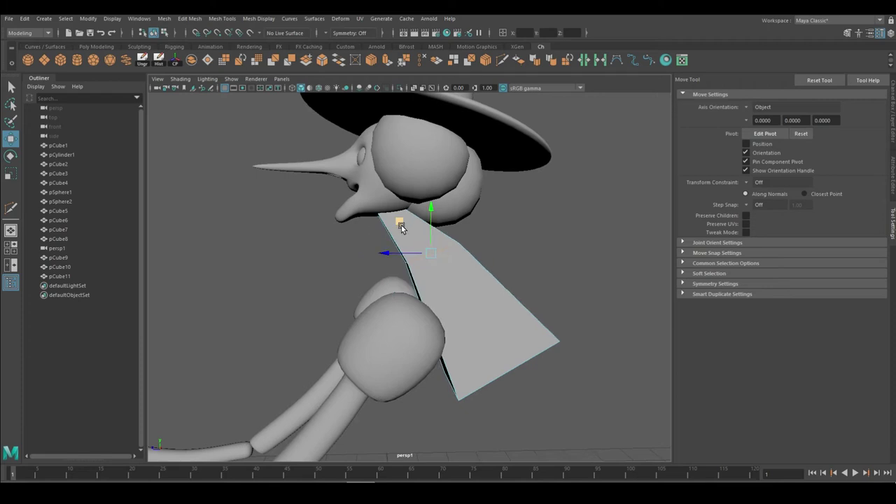
Step: Scale the neck piece and move its top up under the head, previewing it smoothed
left_click(401, 226)
key("r")
mouse_move(192, 217)
left_mouse_down("alt")
mouse_move(436, 276)
mouse_move(427, 283)
left_mouse_up("alt")
key("3")
left_click(384, 200)
key("w")
mouse_move(384, 200)
left_mouse_down("alt")
mouse_move(385, 272)
mouse_move(371, 268)
left_mouse_up("alt")
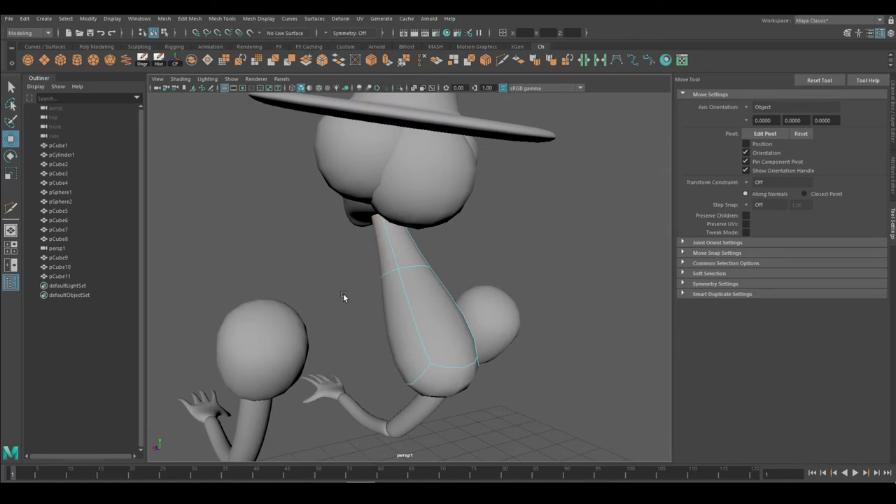
mouse_move(466, 355)
left_mouse_down("alt")
mouse_move(490, 350)
mouse_move(307, 80)
left_mouse_up("alt")
Step: Extrude the bottom face of the neck and rotate it to curve downward
left_click(500, 336)
key("e")
key("w")
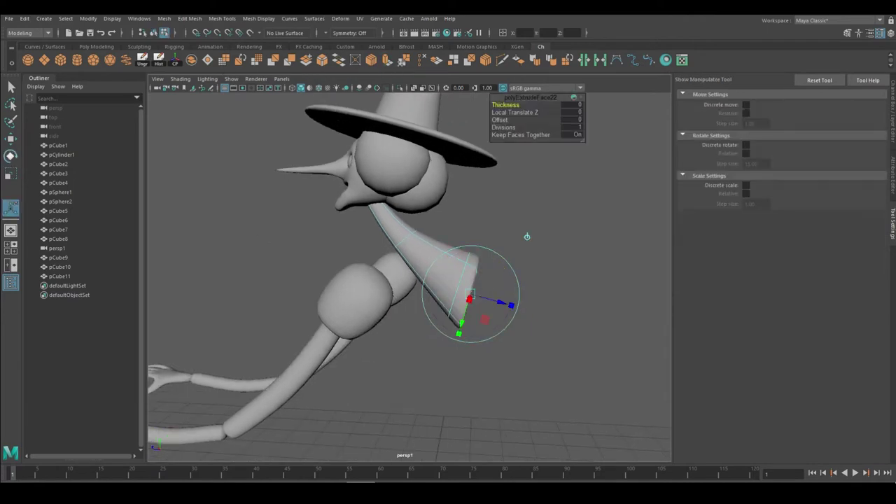
key("e")
mouse_move(525, 235)
left_mouse_down("alt")
mouse_move(392, 261)
mouse_move(374, 236)
mouse_move(391, 210)
left_mouse_up("alt")
key("w")
Step: Scale the lower part of the neck piece outward into a wide cone-shaped body
left_click(374, 170)
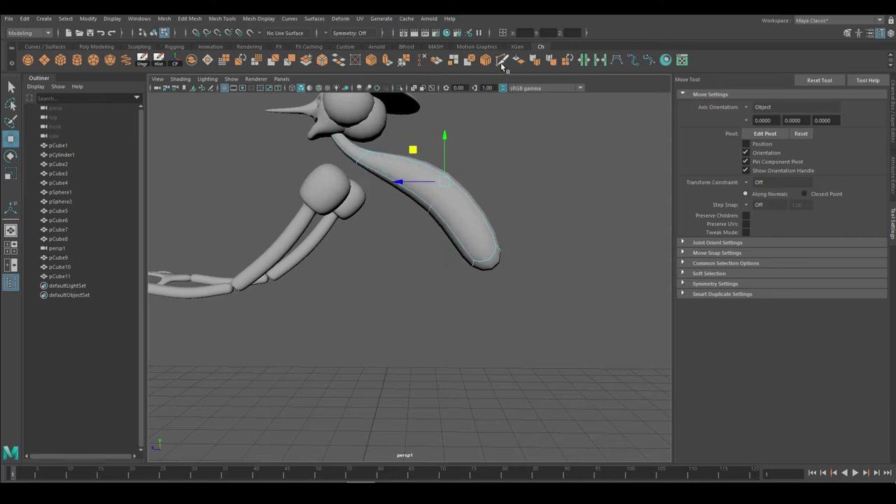
mouse_move(474, 256)
left_mouse_down("alt")
mouse_move(332, 243)
mouse_move(385, 188)
mouse_move(432, 223)
left_mouse_up("alt")
key("1")
key("e")
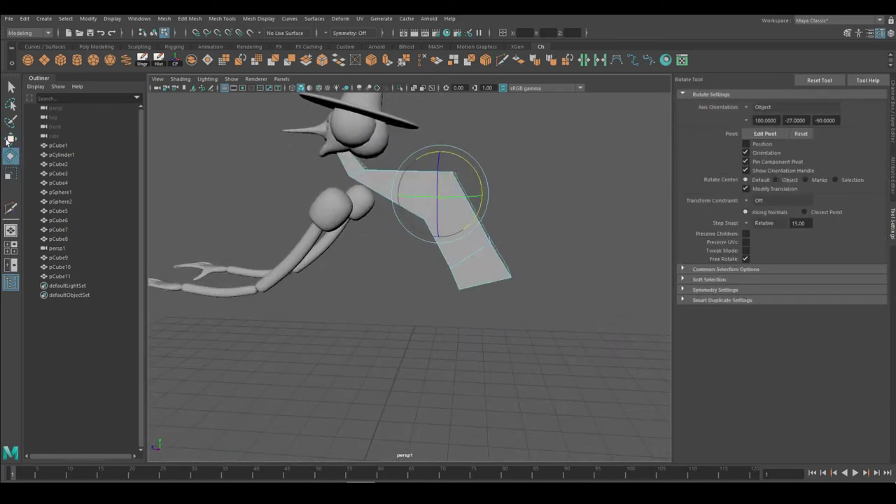
key("r")
mouse_move(210, 210)
left_mouse_down("alt")
mouse_move(392, 207)
mouse_move(460, 240)
mouse_move(516, 230)
mouse_move(439, 224)
mouse_move(455, 228)
mouse_move(428, 294)
mouse_move(466, 261)
left_mouse_up("alt")
mouse_move(364, 294)
left_mouse_down("alt")
mouse_move(420, 364)
mouse_move(265, 400)
left_mouse_up("alt")
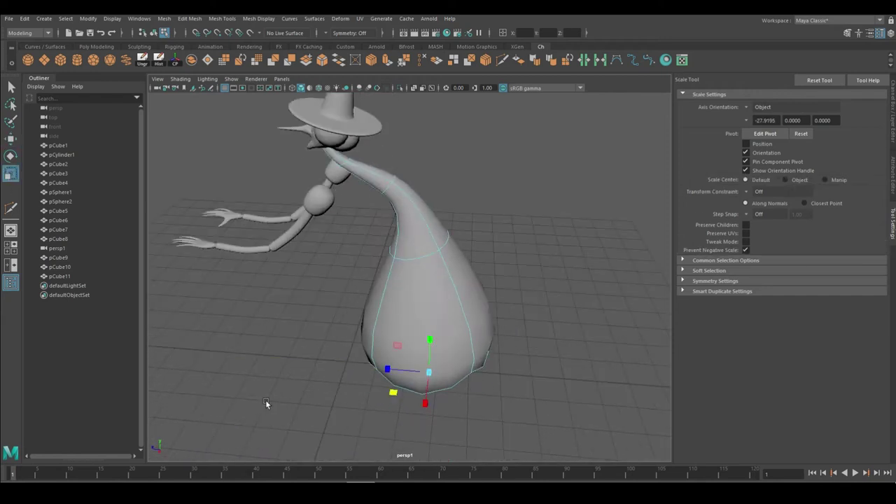
scroll(265, 403, "up", 5)
scroll(376, 341, "up", 3)
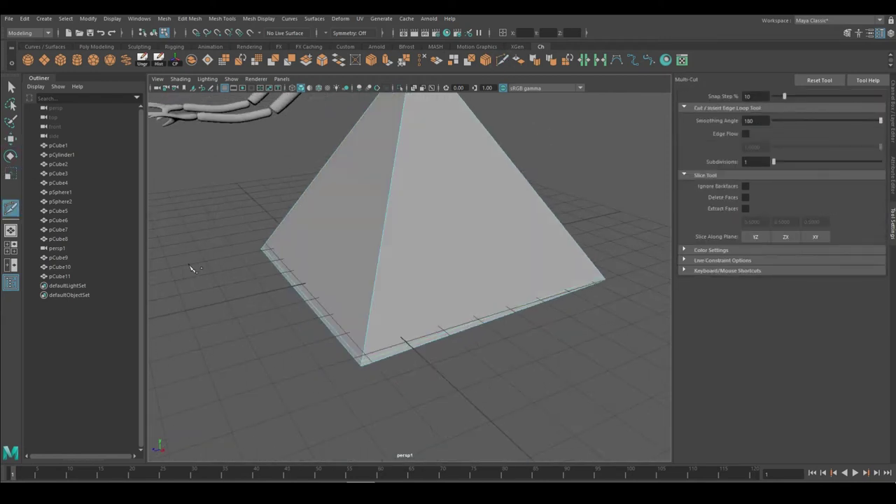
Step: Select the cone's bottom face loop and a face near its top, and rotate them
key("w")
left_click(452, 272)
mouse_move(476, 331)
left_mouse_down("alt")
mouse_move(452, 272)
mouse_move(486, 303)
mouse_move(473, 379)
mouse_move(440, 334)
mouse_move(446, 325)
mouse_move(373, 304)
mouse_move(394, 368)
mouse_move(348, 362)
left_mouse_up("alt")
mouse_move(458, 389)
left_mouse_down("alt")
mouse_move(262, 303)
mouse_move(448, 319)
mouse_move(407, 246)
left_mouse_up("alt")
left_click(408, 246)
key("e")
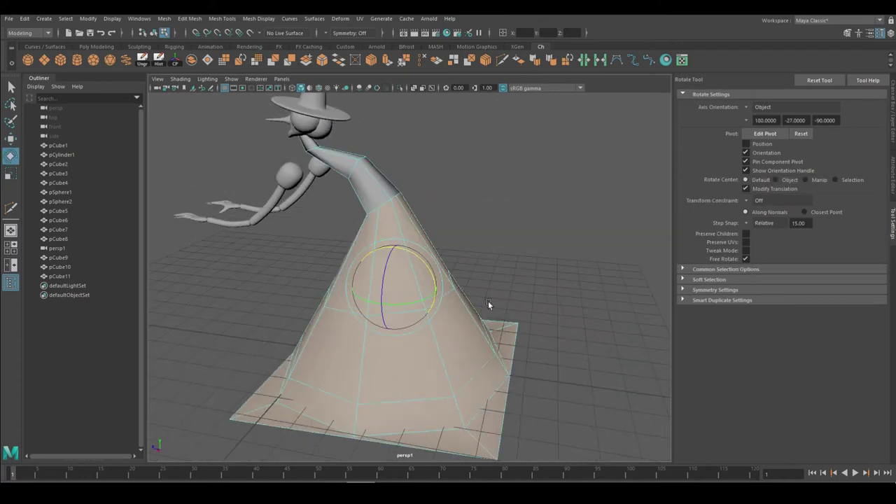
left_click_drag(488, 301, 447, 286, "alt")
Step: Move hem corner vertices outward to make the skirt edge uneven
key("w")
mouse_move(429, 332)
left_mouse_down("alt")
mouse_move(436, 304)
mouse_move(464, 326)
mouse_move(497, 285)
left_mouse_up("alt")
left_click(504, 324)
left_click_drag(452, 221, 450, 311, "alt")
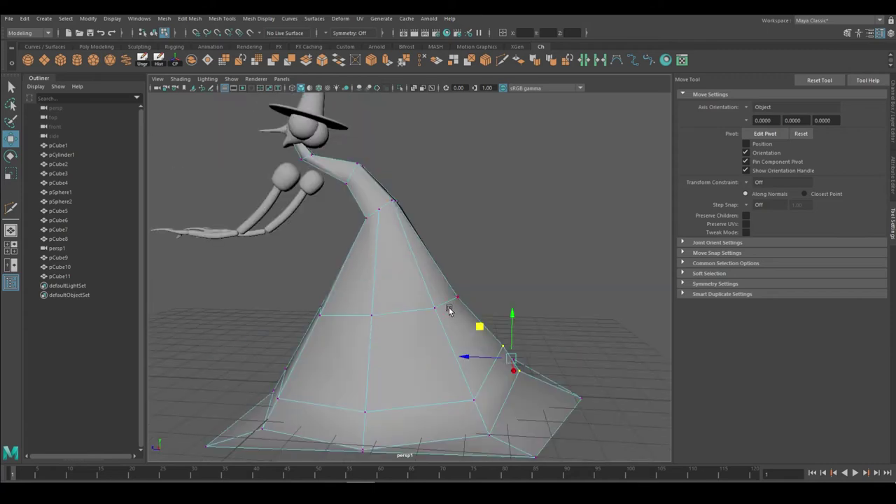
left_click_drag(430, 261, 437, 369, "alt")
mouse_move(385, 417)
left_mouse_down("alt")
mouse_move(381, 427)
mouse_move(366, 409)
left_mouse_up("alt")
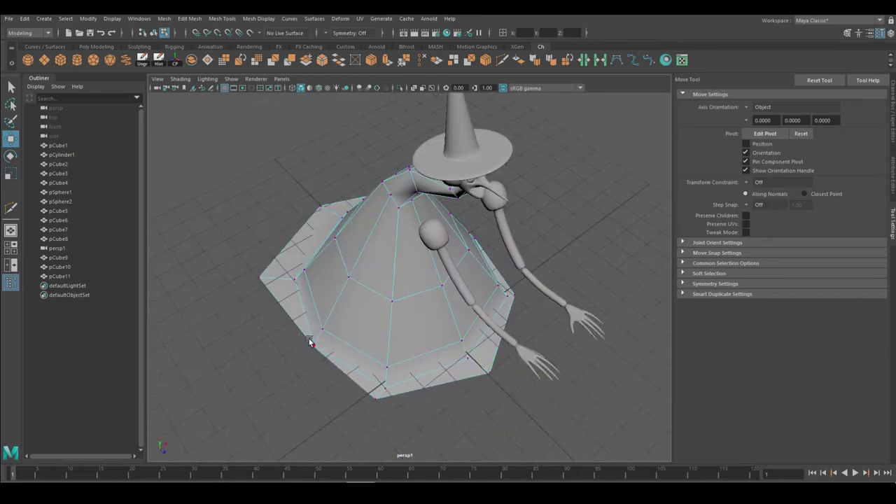
mouse_move(289, 229)
left_mouse_down("alt")
mouse_move(257, 268)
mouse_move(464, 320)
mouse_move(380, 255)
left_mouse_up("alt")
Step: Return to object mode, reselect the cone body, and switch to face selection
right_click_drag(380, 254, 453, 224)
left_click(439, 270)
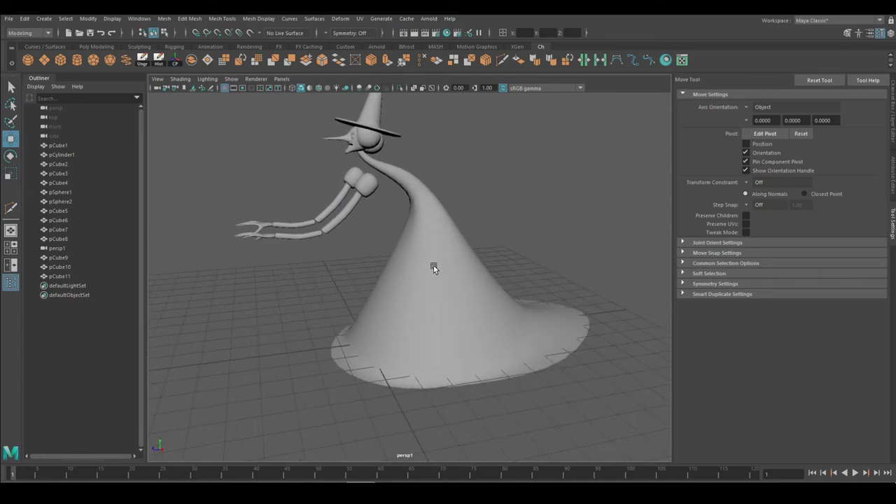
left_click_drag(429, 260, 389, 250, "alt")
right_click_drag(389, 250, 390, 278)
Step: Extrude the top body face outward with Ctrl+E and scale it into shoulders
left_click_drag(390, 278, 346, 130, "alt")
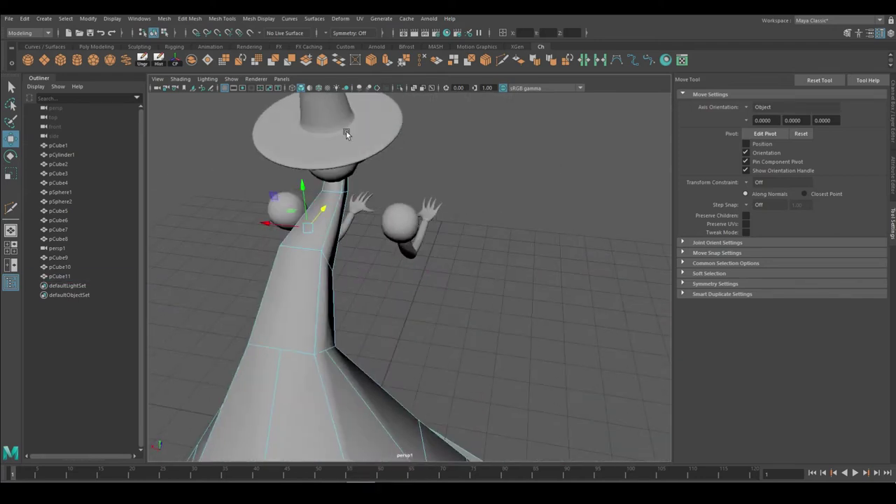
left_click(338, 226)
key("ctrl+e")
mouse_move(338, 226)
left_mouse_down("alt")
mouse_move(301, 268)
mouse_move(305, 247)
left_mouse_up("alt")
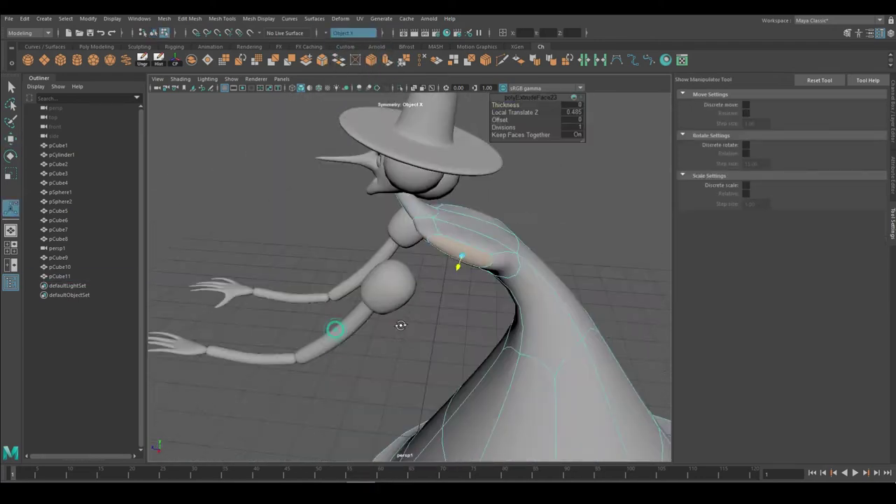
key("r")
mouse_move(415, 277)
left_mouse_down("alt")
mouse_move(430, 303)
mouse_move(426, 260)
mouse_move(536, 241)
mouse_move(375, 308)
mouse_move(481, 296)
mouse_move(441, 242)
mouse_move(393, 249)
left_mouse_up("alt")
key("w")
Step: Move the right upper arm against the body at the shoulder
right_click_drag(393, 250, 446, 218)
left_click(439, 236)
left_click_drag(439, 236, 208, 253, "alt")
left_click_drag(468, 208, 585, 225, "alt")
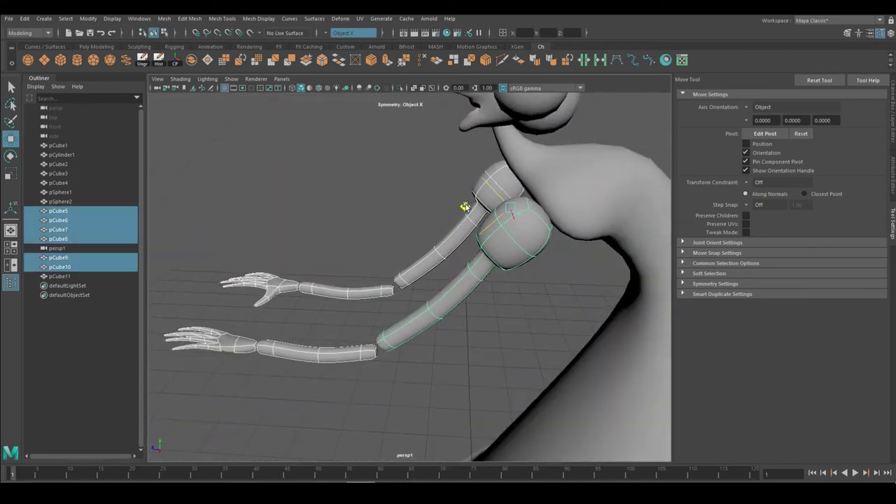
right_click(510, 190)
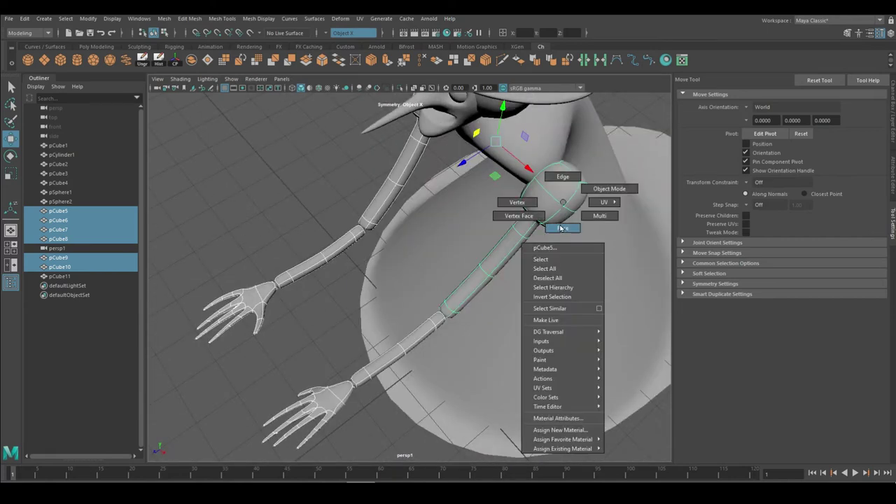
mouse_move(509, 189)
left_mouse_down("alt")
mouse_move(420, 210)
mouse_move(483, 218)
left_mouse_up("alt")
left_click(483, 217)
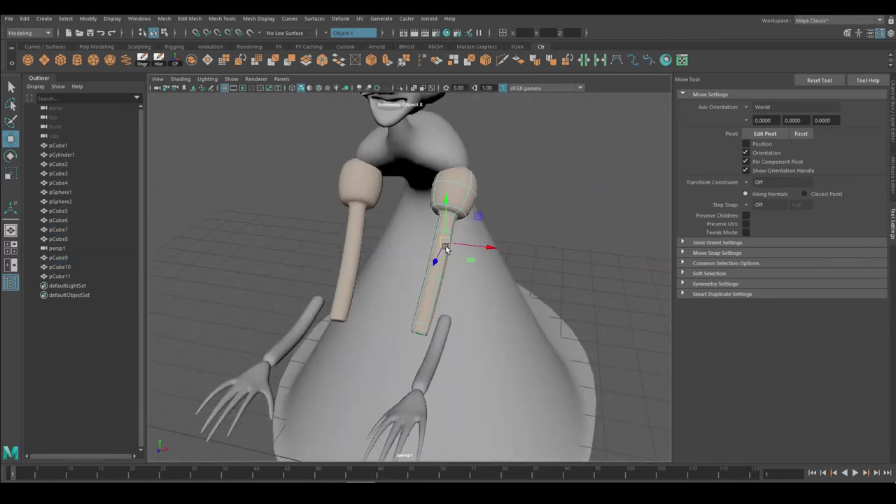
left_click_drag(445, 246, 464, 260, "alt")
Step: Reposition the forearm and hand so the arm reaches forward, then reselect the cone body
mouse_move(464, 304)
left_mouse_down("alt")
mouse_move(489, 253)
mouse_move(424, 243)
mouse_move(455, 257)
mouse_move(420, 256)
mouse_move(340, 288)
mouse_move(390, 313)
left_mouse_up("alt")
left_click(340, 288)
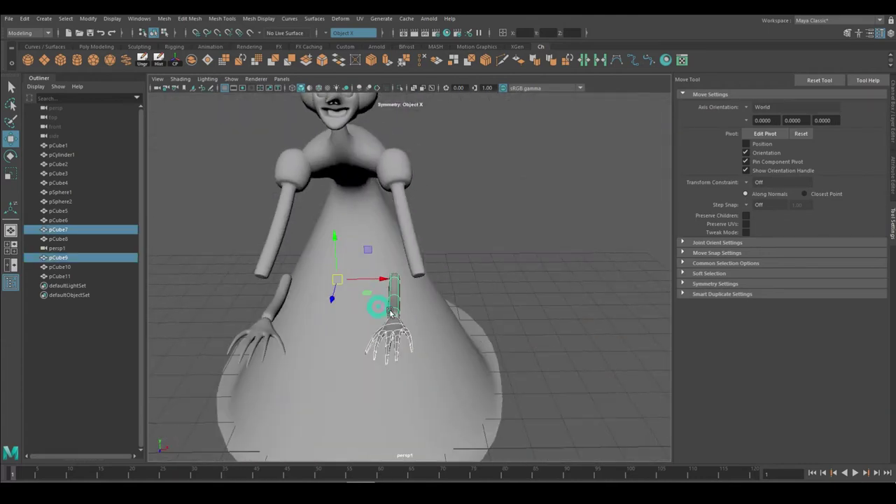
left_click(391, 314)
mouse_move(466, 319)
left_mouse_down("alt")
mouse_move(456, 344)
mouse_move(344, 327)
left_mouse_up("alt")
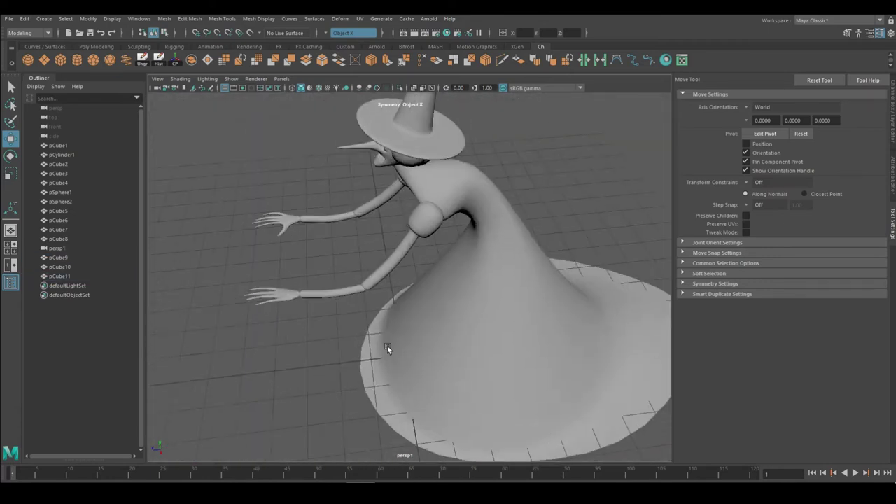
left_click_drag(236, 154, 385, 221, "alt")
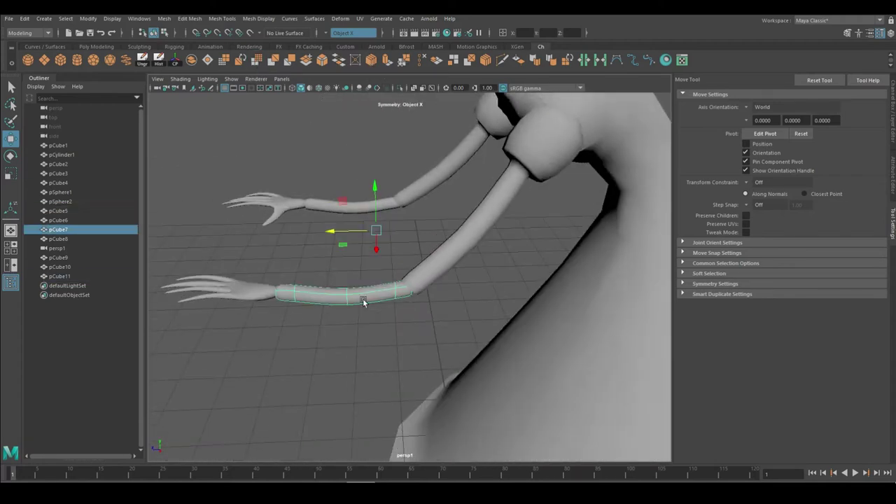
mouse_move(279, 299)
left_mouse_down("alt")
mouse_move(300, 260)
mouse_move(246, 318)
left_mouse_up("alt")
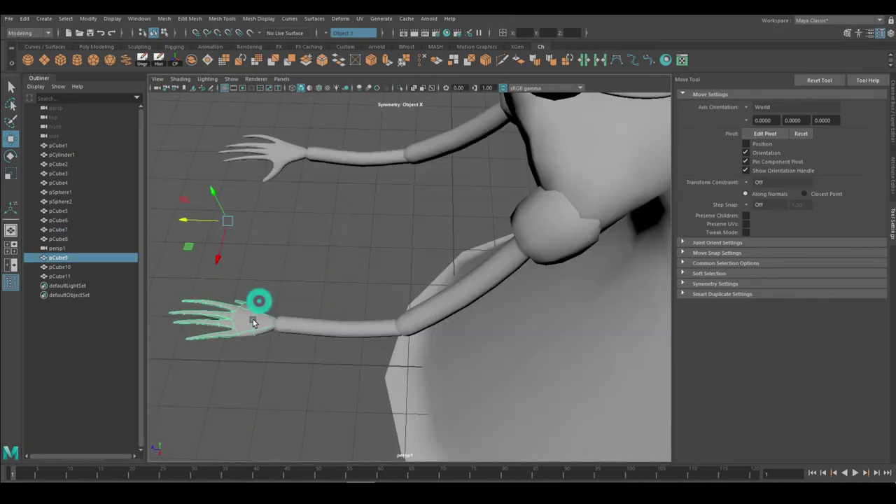
scroll(348, 205, "down", 3)
left_click(348, 206)
mouse_move(347, 206)
left_mouse_down("alt")
mouse_move(452, 194)
mouse_move(456, 250)
mouse_move(429, 260)
mouse_move(600, 311)
mouse_move(570, 226)
mouse_move(460, 315)
mouse_move(328, 280)
mouse_move(328, 314)
mouse_move(410, 330)
mouse_move(385, 292)
mouse_move(441, 249)
left_mouse_up("alt")
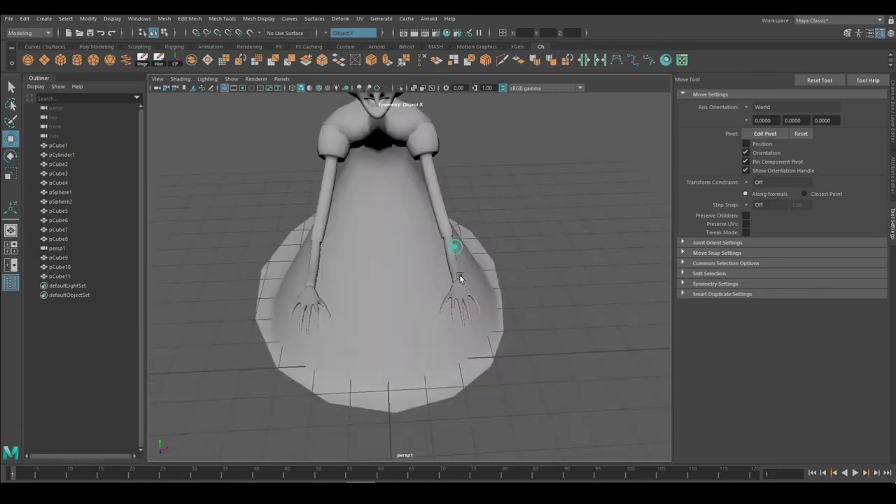
scroll(570, 226, "up", 3)
left_click(329, 280)
Step: Select and scale the skirt's tip vertex, then clear the selection
right_click_drag(441, 250, 342, 236)
mouse_move(343, 236)
left_mouse_down("alt")
mouse_move(472, 312)
mouse_move(381, 314)
left_mouse_up("alt")
left_click(476, 317)
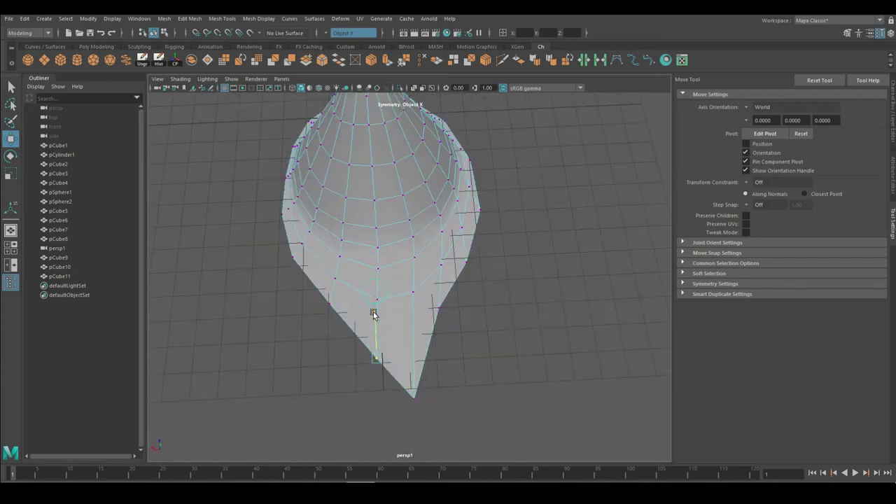
key("r")
mouse_move(458, 316)
left_mouse_down("alt")
mouse_move(444, 329)
mouse_move(360, 301)
mouse_move(297, 300)
mouse_move(474, 266)
mouse_move(322, 371)
left_mouse_up("alt")
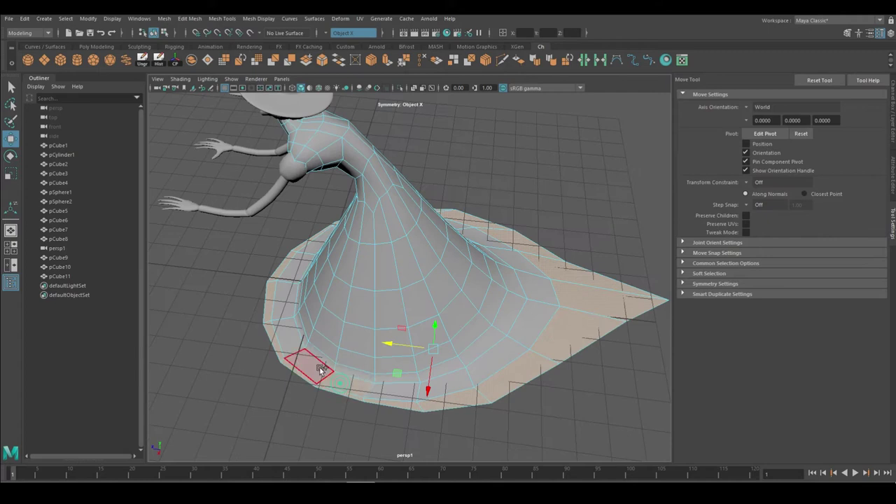
mouse_move(393, 344)
left_mouse_down("alt")
mouse_move(425, 278)
mouse_move(300, 324)
mouse_move(394, 329)
mouse_move(428, 350)
mouse_move(345, 368)
mouse_move(398, 344)
mouse_move(457, 384)
left_mouse_up("alt")
left_click(345, 368)
mouse_move(481, 297)
left_mouse_down("alt")
mouse_move(458, 280)
mouse_move(522, 331)
mouse_move(488, 270)
mouse_move(245, 256)
mouse_move(254, 305)
left_mouse_up("alt")
key("q")
Step: Zoom in close on the skirt edge and ready the Move tool on a hem vertex
right_click_drag(254, 306, 336, 104, "alt")
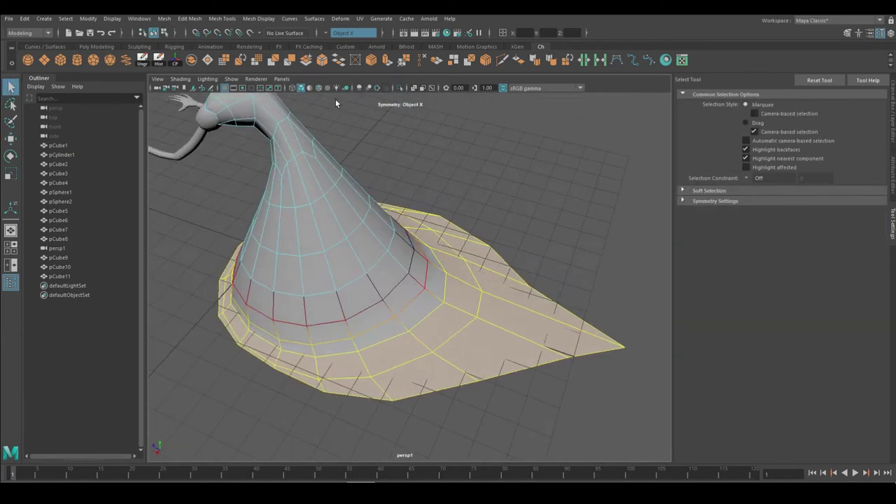
mouse_move(420, 294)
left_mouse_down("alt")
mouse_move(521, 262)
mouse_move(398, 322)
left_mouse_up("alt")
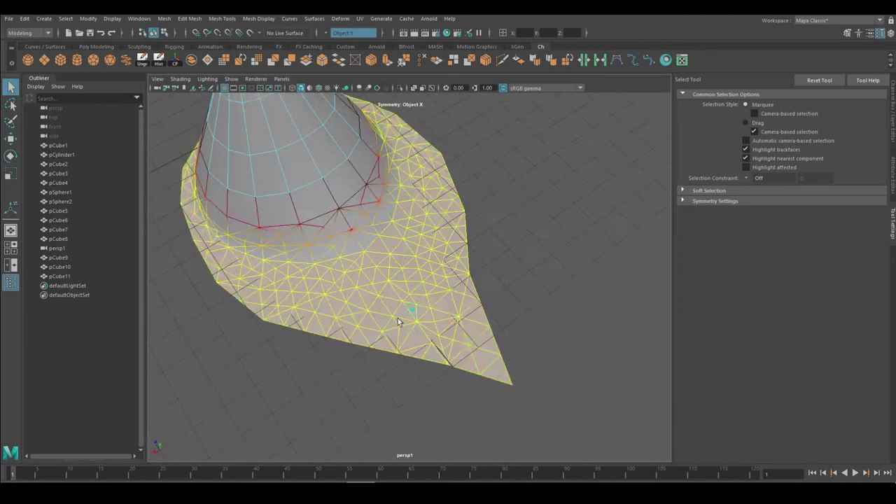
mouse_move(279, 321)
left_mouse_down("alt")
mouse_move(362, 360)
mouse_move(462, 316)
mouse_move(544, 408)
mouse_move(469, 350)
mouse_move(395, 374)
left_mouse_up("alt")
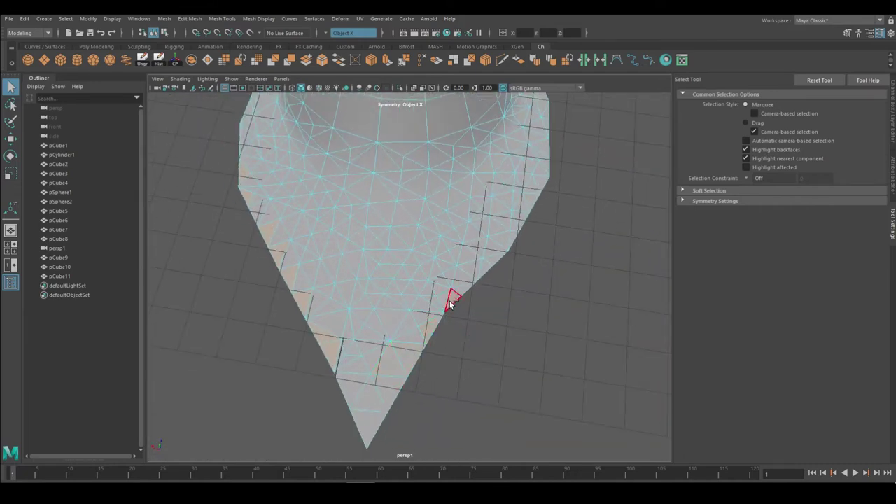
left_click_drag(450, 302, 468, 320, "alt")
left_click_drag(556, 340, 454, 340, "alt")
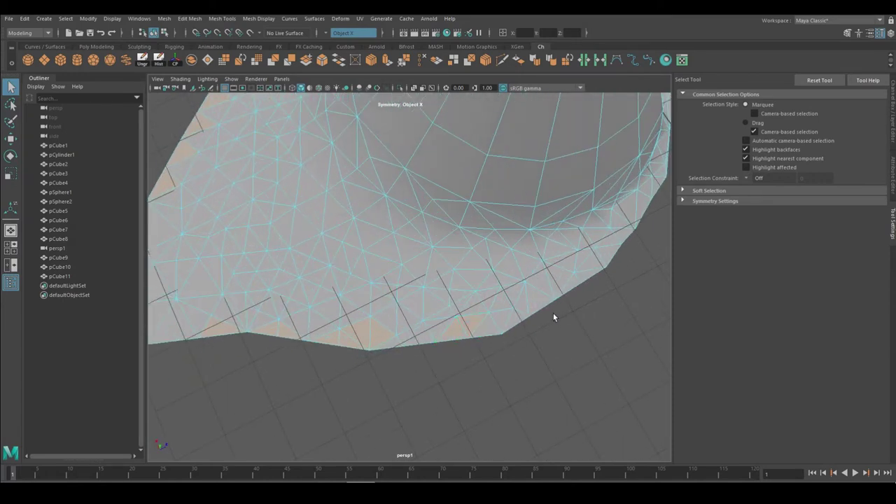
left_click_drag(555, 364, 471, 330, "alt")
scroll(431, 298, "up", 5)
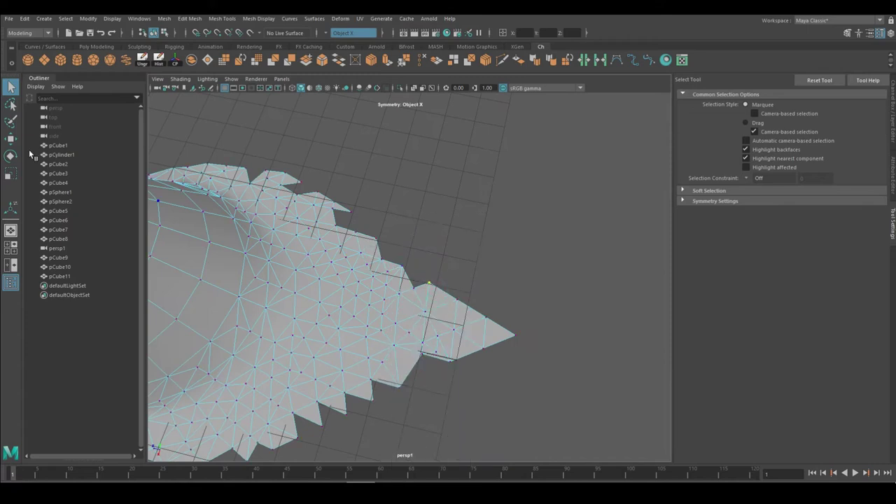
key("w")
Step: Pull two hem vertices outward into jagged points
scroll(375, 277, "up", 3)
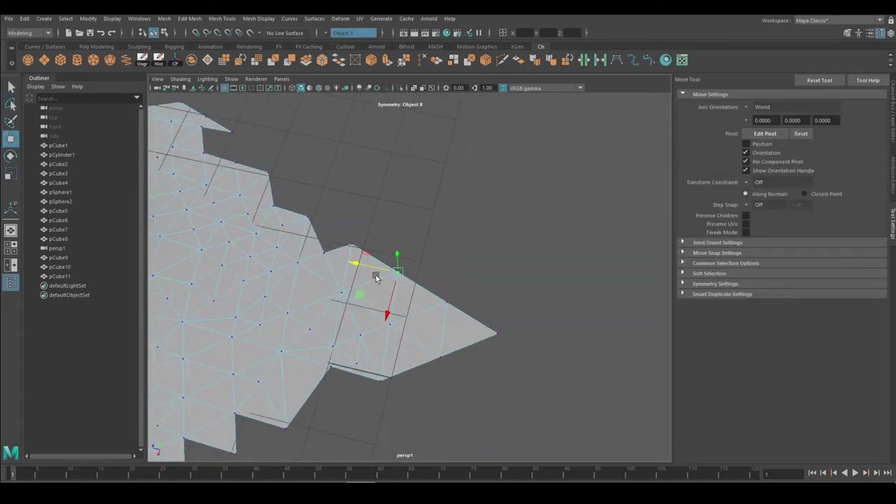
mouse_move(290, 262)
left_mouse_down("alt")
mouse_move(400, 380)
mouse_move(276, 319)
left_mouse_up("alt")
scroll(292, 289, "down", 3)
mouse_move(358, 280)
left_mouse_down("alt")
mouse_move(428, 370)
mouse_move(476, 277)
left_mouse_up("alt")
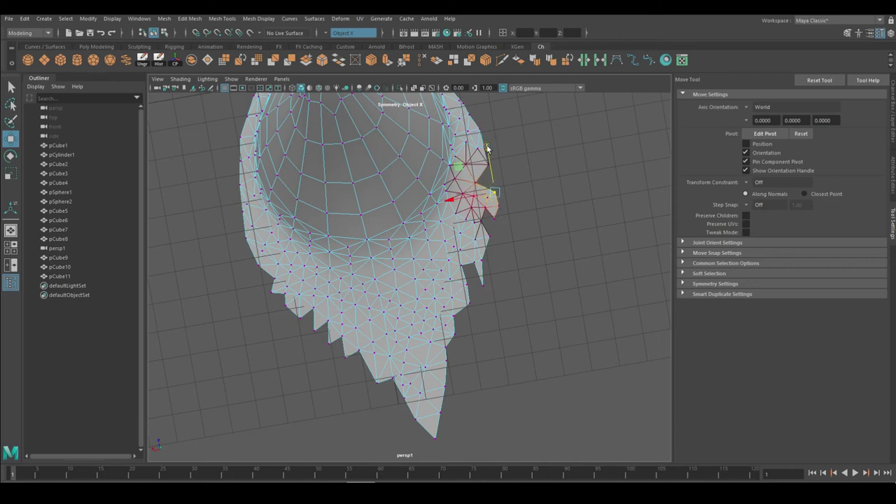
left_click_drag(463, 237, 336, 352, "alt")
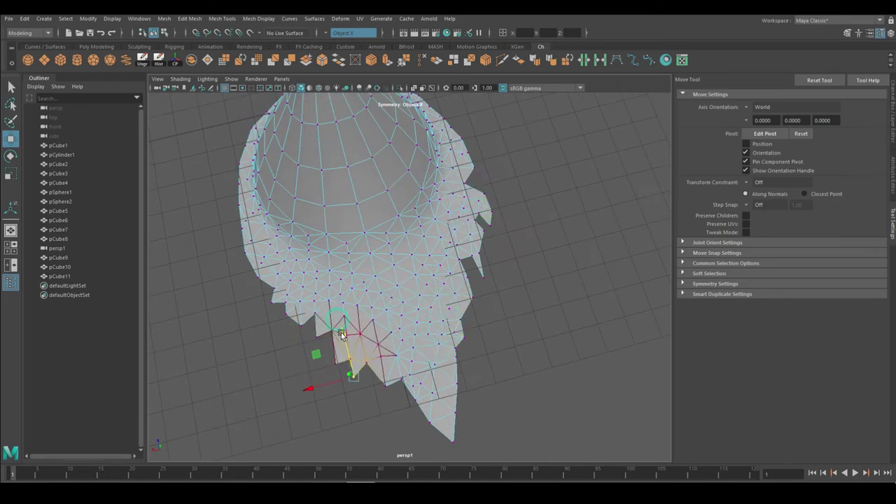
left_click_drag(270, 303, 454, 215, "alt")
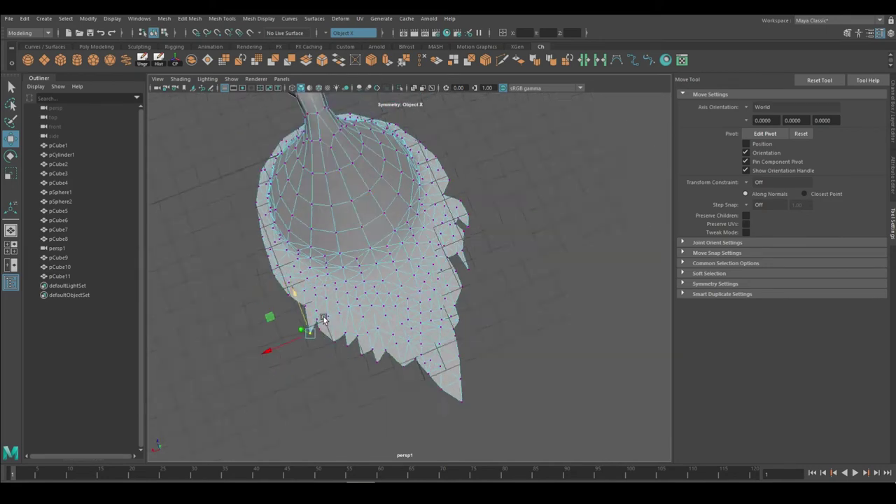
mouse_move(420, 241)
left_mouse_down("alt")
mouse_move(449, 311)
mouse_move(449, 350)
mouse_move(487, 365)
mouse_move(499, 394)
mouse_move(509, 295)
left_mouse_up("alt")
Step: Switch the arm mesh to face mode and select a face loop along the forearm
key("q")
left_click(369, 280)
key("f")
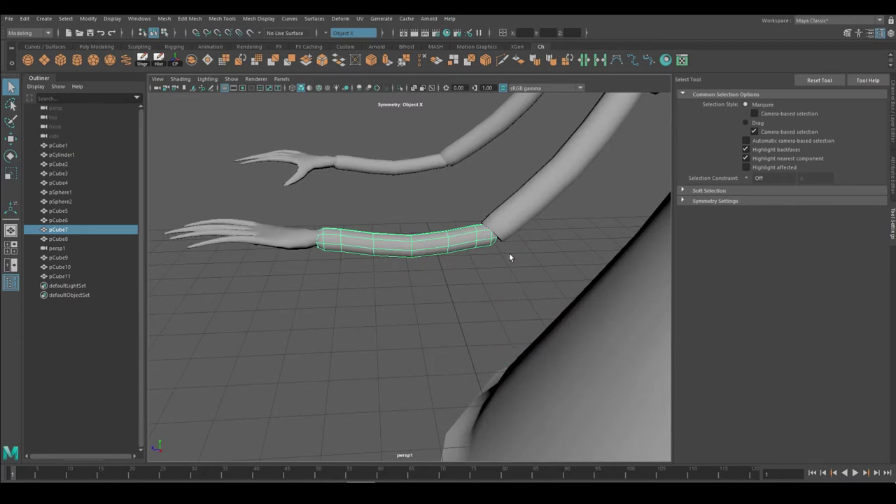
left_click_drag(509, 255, 512, 300, "alt")
left_click(504, 153)
right_click(504, 153)
left_click(504, 178)
mouse_move(504, 178)
left_mouse_down("alt")
mouse_move(398, 200)
mouse_move(371, 233)
mouse_move(453, 326)
mouse_move(427, 239)
mouse_move(378, 224)
left_mouse_up("alt")
key("w")
double_click(350, 287)
Step: Move the forearm faces and box-select the block beneath it for the hanging sleeve
mouse_move(315, 309)
left_mouse_down("alt")
mouse_move(367, 224)
mouse_move(374, 254)
mouse_move(352, 201)
left_mouse_up("alt")
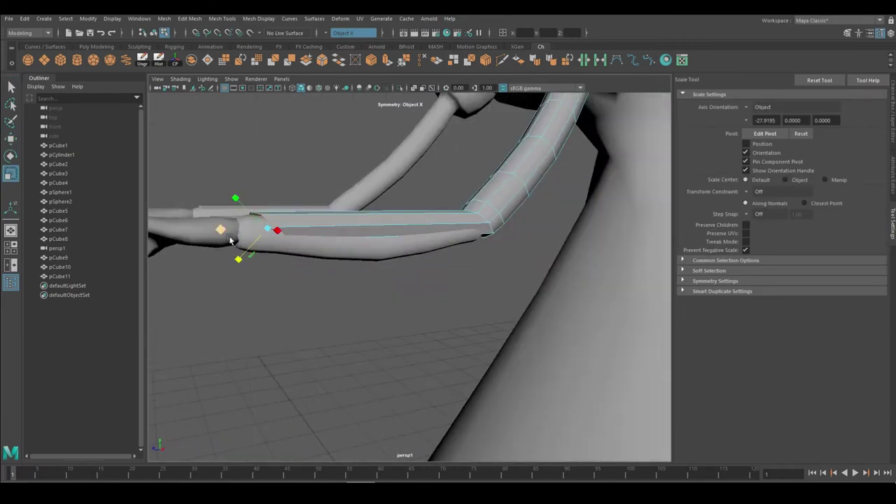
left_click_drag(301, 231, 301, 199, "alt")
mouse_move(315, 231)
left_mouse_down("alt")
mouse_move(266, 245)
mouse_move(288, 262)
left_mouse_up("alt")
key("w")
mouse_move(276, 222)
left_mouse_down("alt")
mouse_move(219, 212)
mouse_move(392, 231)
left_mouse_up("alt")
right_click_drag(391, 231, 398, 227, "shift")
key("w")
mouse_move(452, 226)
left_mouse_down("alt")
mouse_move(270, 296)
mouse_move(270, 209)
left_mouse_up("alt")
left_click_drag(270, 435, 330, 371, "alt")
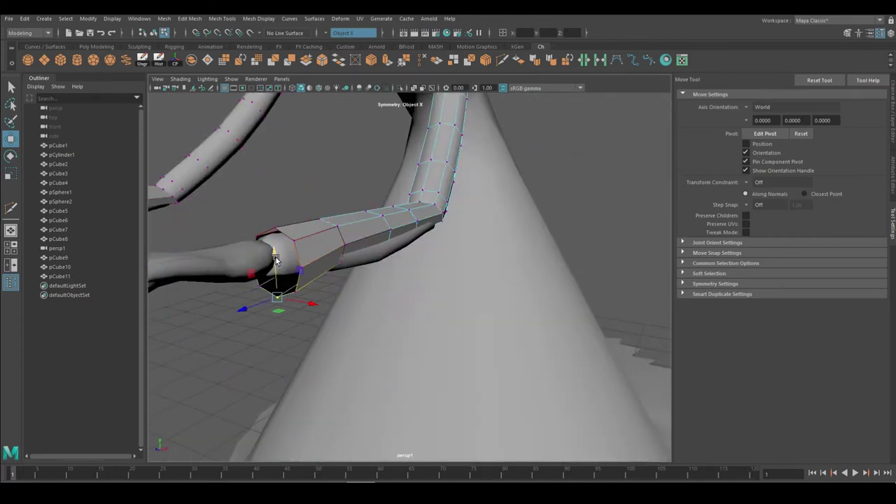
mouse_move(279, 301)
left_mouse_down("alt")
mouse_move(340, 366)
mouse_move(334, 310)
mouse_move(314, 336)
mouse_move(408, 270)
mouse_move(456, 251)
mouse_move(410, 266)
mouse_move(343, 343)
mouse_move(355, 350)
mouse_move(478, 301)
mouse_move(334, 350)
mouse_move(425, 247)
mouse_move(416, 256)
mouse_move(518, 78)
left_mouse_up("alt")
mouse_move(460, 138)
left_mouse_down("alt")
mouse_move(420, 210)
mouse_move(320, 224)
left_mouse_up("alt")
left_click_drag(272, 147, 442, 320)
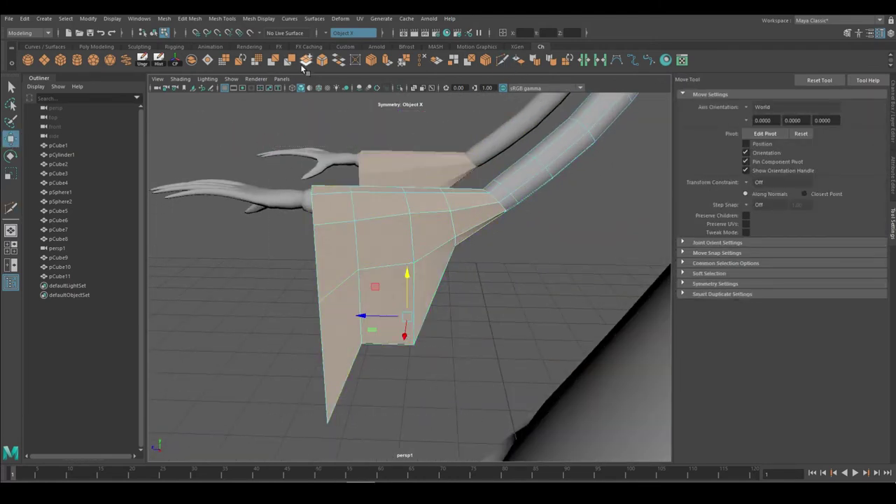
Step: Remesh the sleeve into coarse triangles with Collapse Threshold 72.165 and a larger Max Edge Length
left_click(240, 60)
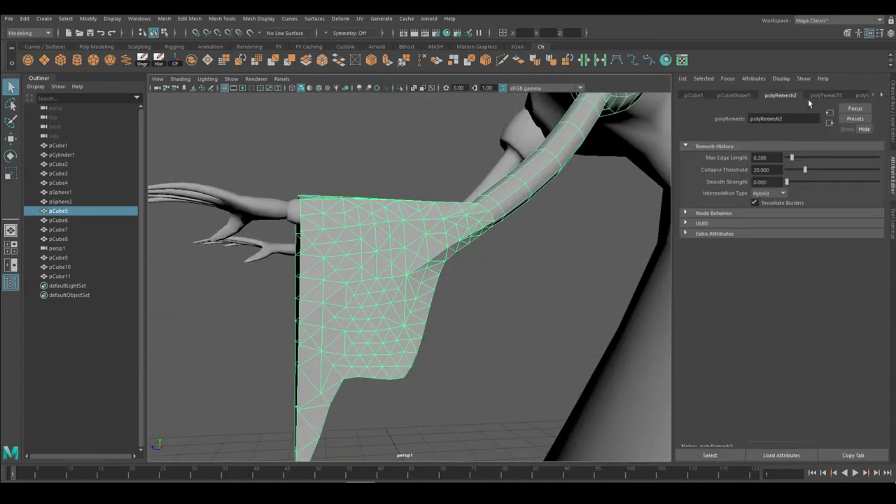
left_click_drag(840, 188, 854, 183)
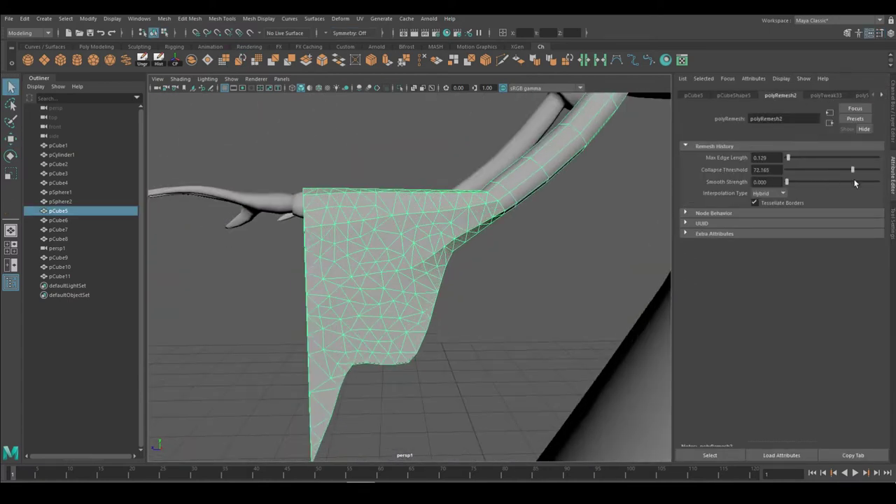
mouse_move(674, 203)
left_mouse_down("alt")
mouse_move(430, 354)
mouse_move(340, 226)
mouse_move(466, 239)
left_mouse_up("alt")
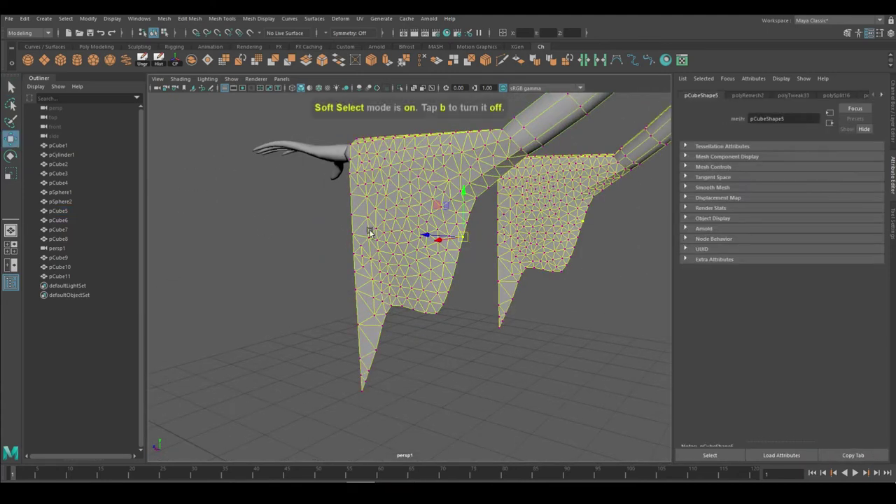
mouse_move(370, 230)
left_mouse_down("alt")
mouse_move(303, 252)
mouse_move(380, 240)
mouse_move(366, 219)
mouse_move(378, 238)
mouse_move(329, 280)
mouse_move(419, 358)
left_mouse_up("alt")
left_click(426, 355)
key("F8")
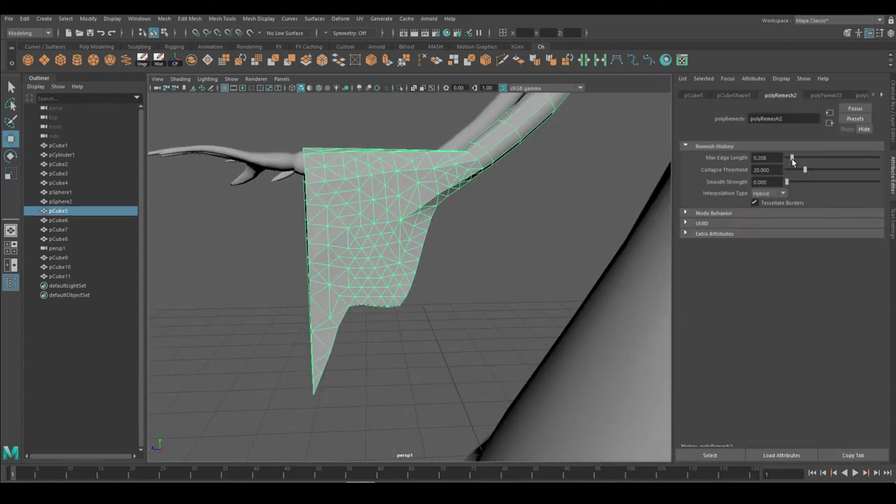
left_click_drag(791, 158, 796, 159)
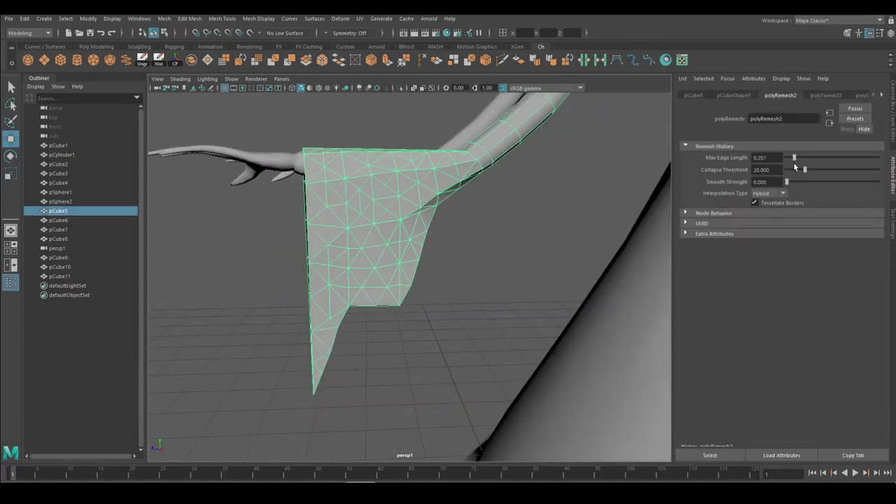
Step: Pull a vertex on the sleeve's bottom edge into a long spike
left_click(380, 310)
scroll(378, 315, "up", 5)
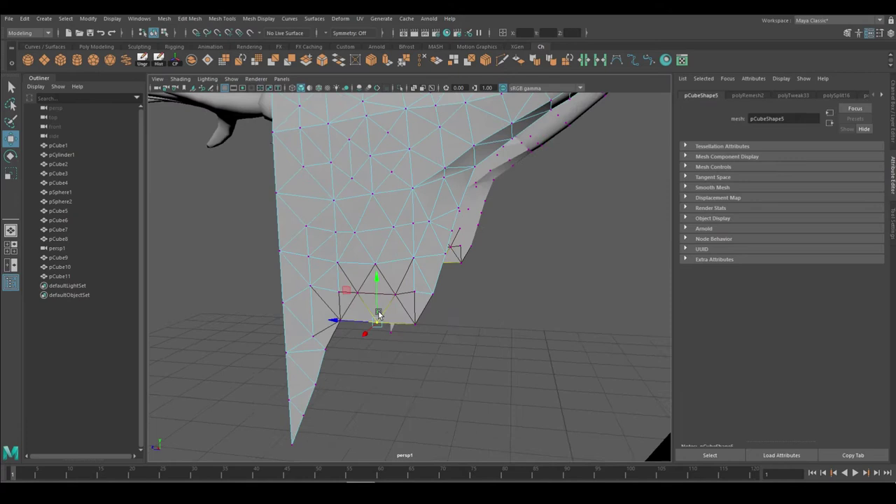
left_click_drag(378, 315, 429, 262)
mouse_move(429, 318)
left_mouse_down()
mouse_move(483, 259)
mouse_move(448, 231)
mouse_move(297, 320)
left_mouse_up()
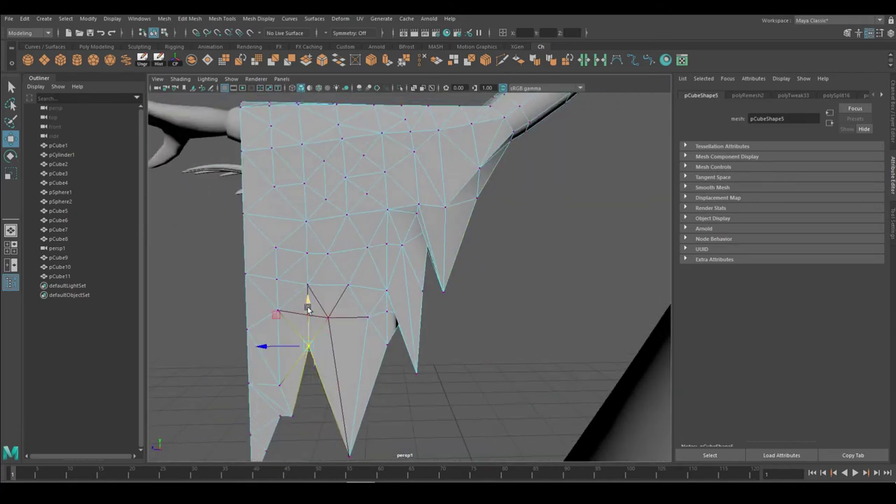
left_click_drag(293, 365, 402, 339, "alt")
scroll(336, 291, "down", 5)
mouse_move(386, 240)
left_mouse_down("alt")
mouse_move(514, 143)
mouse_move(420, 210)
mouse_move(301, 237)
mouse_move(294, 359)
mouse_move(420, 280)
left_mouse_up("alt")
Step: Put the other sleeve into vertex editing with soft selection turned on
key("F8")
left_click(420, 280)
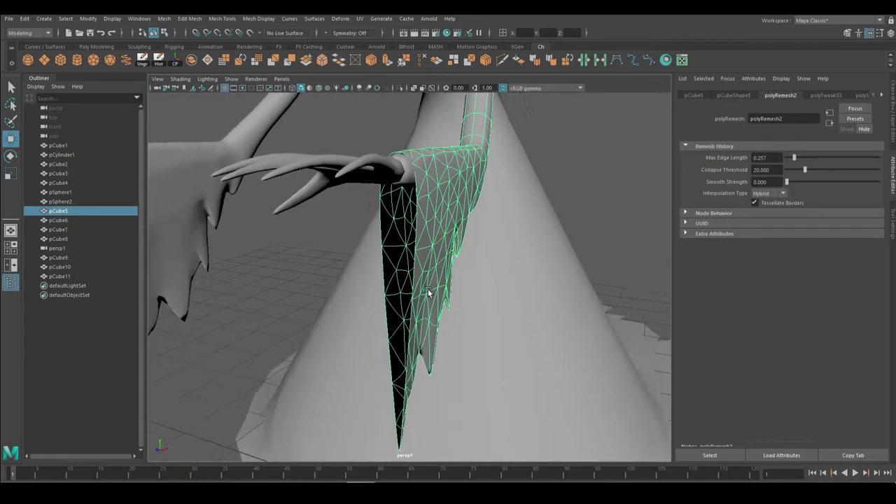
right_click(413, 210)
left_click(430, 214)
mouse_move(462, 223)
left_mouse_down("alt")
mouse_move(476, 259)
mouse_move(438, 256)
mouse_move(407, 294)
left_mouse_up("alt")
right_click_drag(254, 190, 254, 190)
left_click_drag(254, 191, 396, 401, "alt")
mouse_move(475, 359)
left_mouse_down("alt")
mouse_move(422, 301)
mouse_move(448, 192)
mouse_move(362, 244)
mouse_move(420, 273)
mouse_move(446, 303)
left_mouse_up("alt")
key("b")
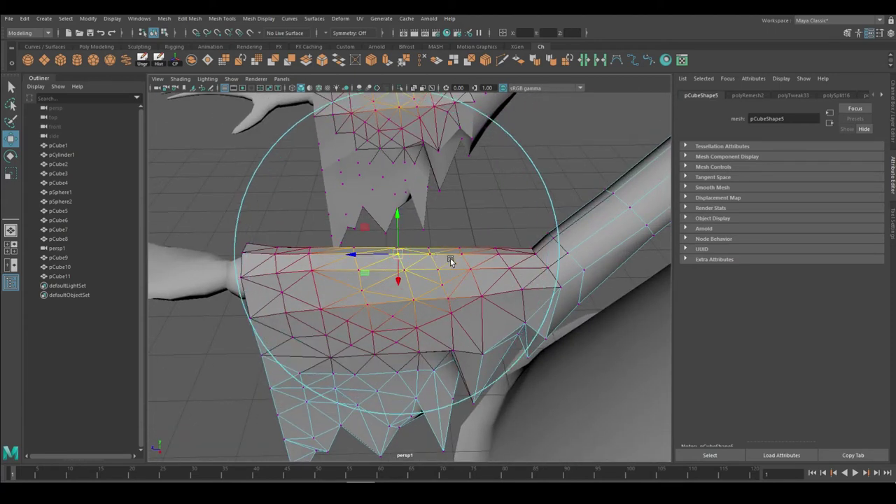
Step: Extrude the fringe faces twice and move the fringe's bottom vertex
mouse_move(391, 244)
left_mouse_down("alt")
mouse_move(434, 248)
mouse_move(481, 276)
mouse_move(399, 286)
mouse_move(555, 285)
mouse_move(515, 356)
mouse_move(445, 180)
mouse_move(406, 329)
mouse_move(341, 76)
mouse_move(383, 162)
mouse_move(429, 325)
mouse_move(470, 310)
mouse_move(415, 294)
left_mouse_up("alt")
right_click(446, 179)
key("ctrl+e")
mouse_move(383, 96)
left_mouse_down("alt")
mouse_move(366, 319)
mouse_move(436, 194)
mouse_move(435, 203)
mouse_move(376, 246)
mouse_move(307, 400)
left_mouse_up("alt")
key("ctrl+e")
key("w")
left_click(307, 401)
mouse_move(305, 362)
left_mouse_down("alt")
mouse_move(476, 296)
mouse_move(445, 326)
mouse_move(376, 291)
mouse_move(412, 378)
mouse_move(396, 329)
mouse_move(364, 311)
mouse_move(380, 280)
mouse_move(384, 384)
mouse_move(474, 368)
mouse_move(470, 279)
mouse_move(427, 334)
mouse_move(352, 357)
mouse_move(359, 149)
mouse_move(396, 192)
mouse_move(398, 300)
mouse_move(400, 276)
mouse_move(424, 310)
mouse_move(410, 300)
mouse_move(395, 383)
mouse_move(278, 312)
mouse_move(356, 274)
mouse_move(366, 255)
mouse_move(441, 280)
mouse_move(466, 336)
mouse_move(336, 329)
mouse_move(346, 332)
mouse_move(342, 308)
mouse_move(300, 326)
mouse_move(412, 326)
left_mouse_up("alt")
key("w")
Step: Return to object mode and review the reshaped sleeve cloth from several angles
key("F8")
mouse_move(414, 285)
left_mouse_down("alt")
mouse_move(502, 258)
mouse_move(434, 348)
mouse_move(327, 309)
mouse_move(384, 314)
left_mouse_up("alt")
left_click(504, 277)
left_click(384, 315)
mouse_move(356, 406)
left_mouse_down("alt")
mouse_move(354, 358)
mouse_move(526, 358)
left_mouse_up("alt")
left_click(354, 358)
left_click(330, 280)
mouse_move(480, 331)
left_mouse_down("alt")
mouse_move(382, 310)
mouse_move(360, 235)
mouse_move(388, 253)
mouse_move(348, 242)
mouse_move(360, 263)
left_mouse_up("alt")
Step: Select the wrist cuff tube and isolate it alone in the view (Ctrl+1)
left_click(388, 253)
left_click(348, 242)
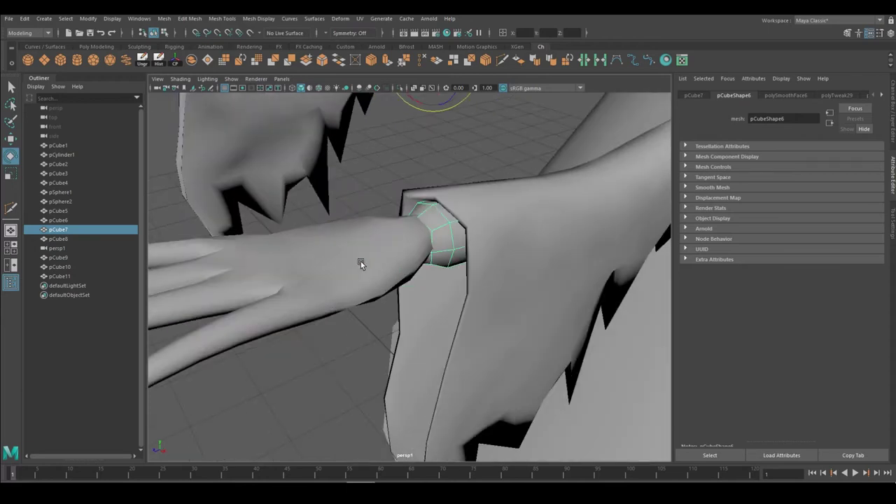
key("ctrl+1")
right_click_drag(440, 240, 398, 227)
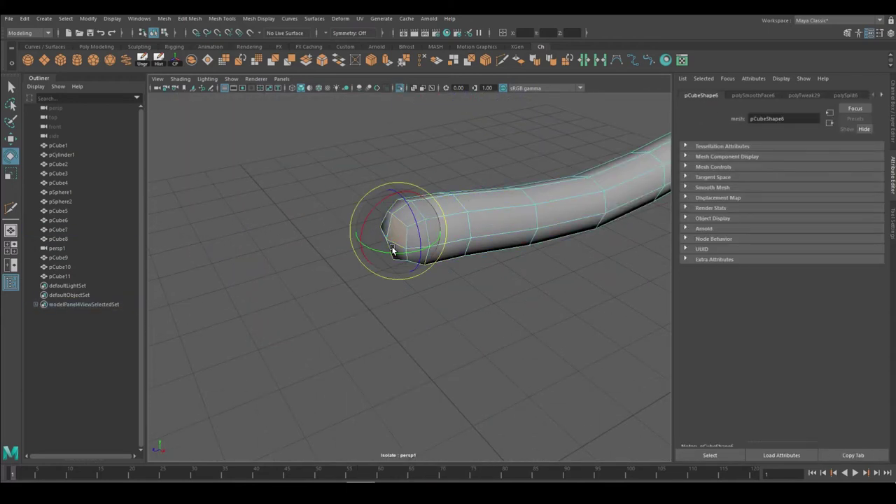
left_click(400, 88)
scroll(339, 249, "up", 5)
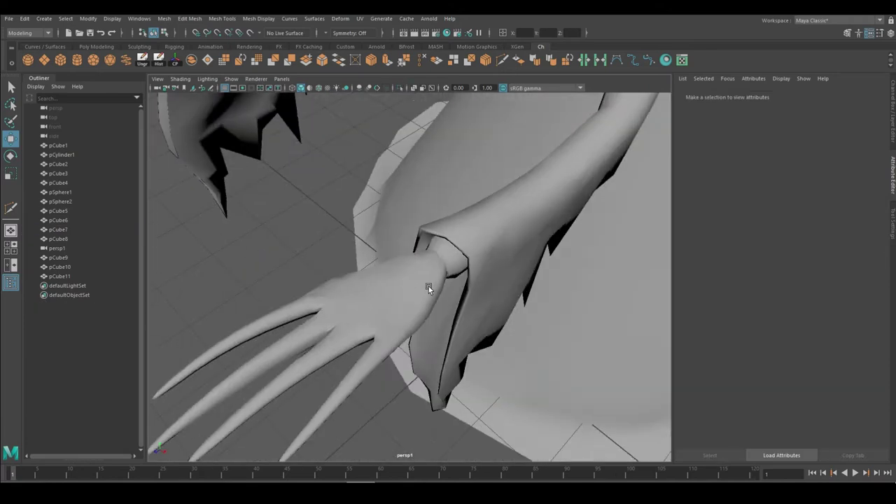
left_click(428, 286)
scroll(428, 286, "down", 5)
scroll(431, 287, "up", 2)
scroll(432, 290, "down", 3)
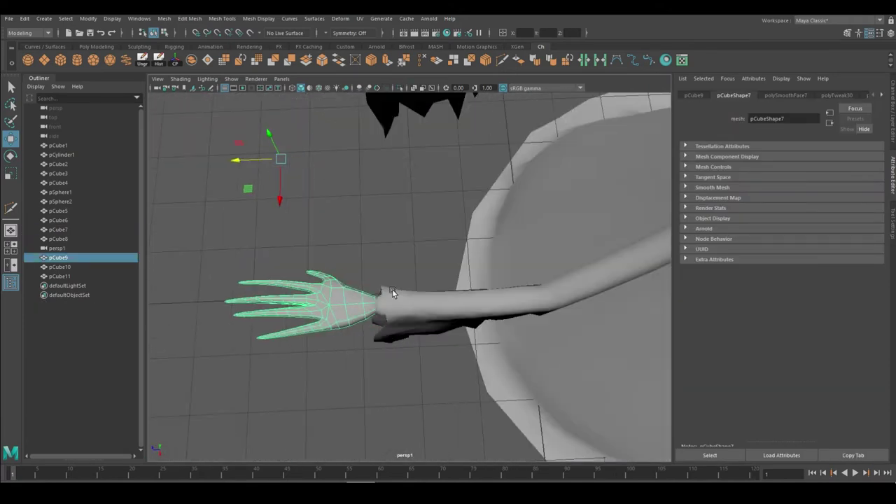
left_click(401, 242)
mouse_move(402, 242)
left_mouse_down("alt")
mouse_move(473, 196)
mouse_move(415, 212)
left_mouse_up("alt")
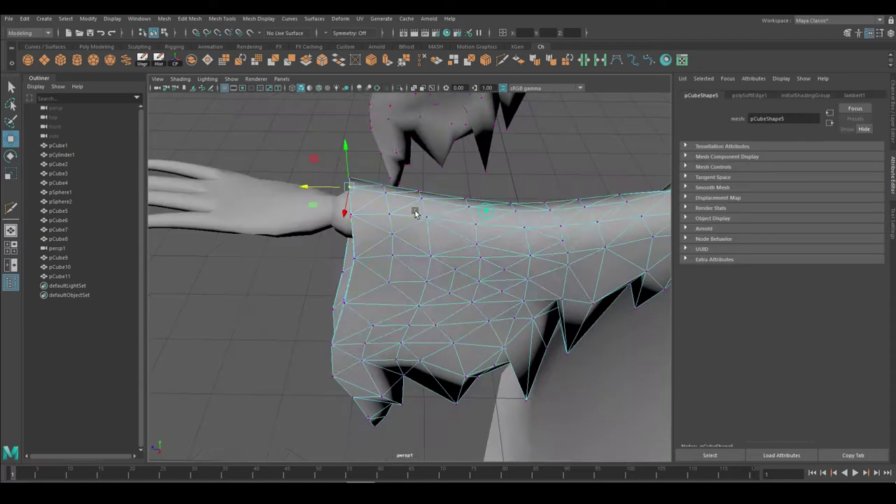
left_click_drag(300, 189, 490, 240, "alt")
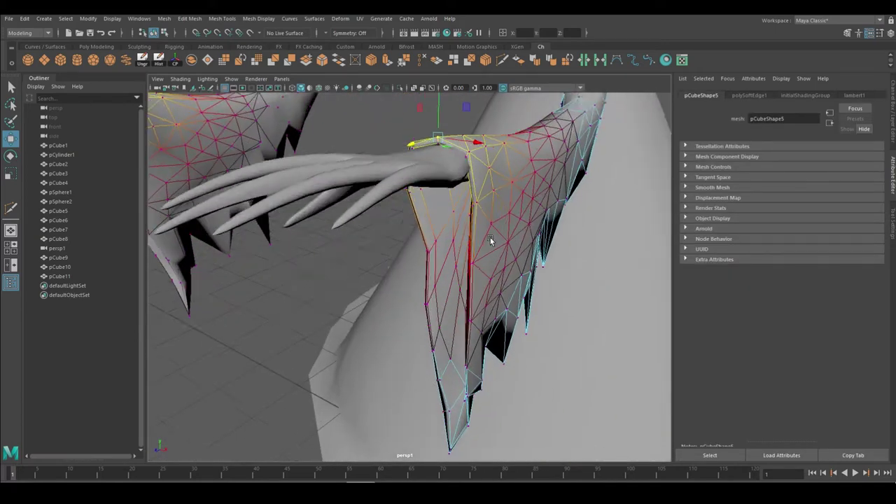
left_click(285, 290)
key("a")
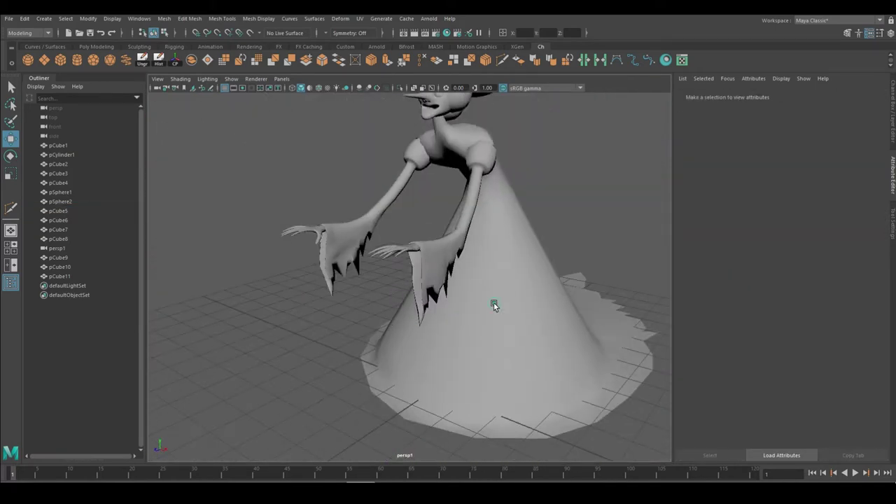
scroll(490, 289, "up", 2)
mouse_move(509, 290)
left_mouse_down("alt")
mouse_move(379, 305)
mouse_move(354, 238)
mouse_move(429, 223)
mouse_move(385, 239)
left_mouse_up("alt")
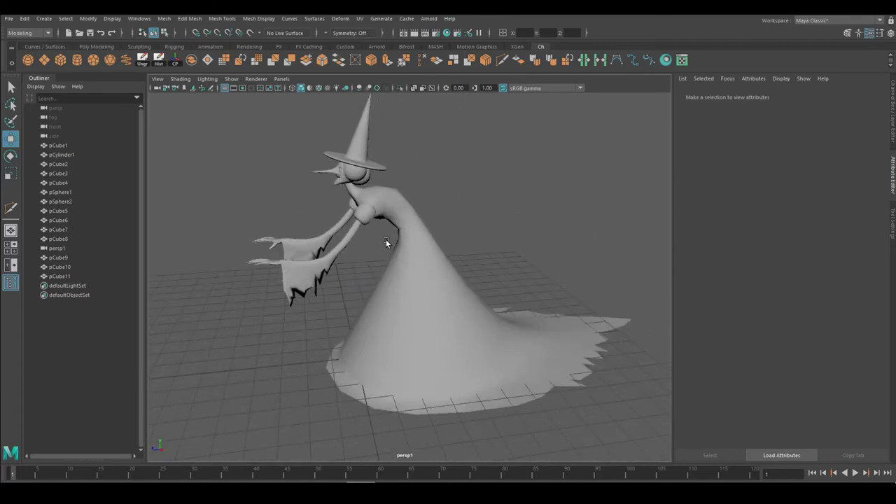
left_click(385, 239)
scroll(398, 304, "up", 3)
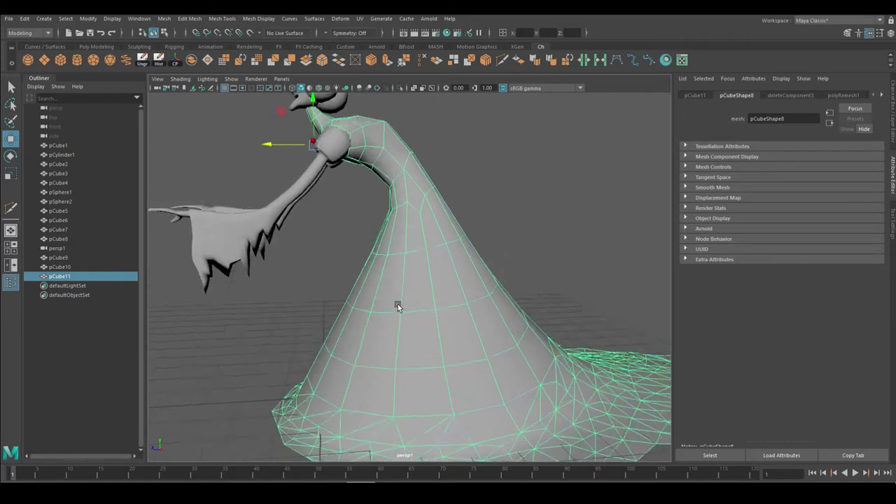
key("F11")
left_click(327, 322)
left_click_drag(327, 322, 308, 301, "alt")
key("F9")
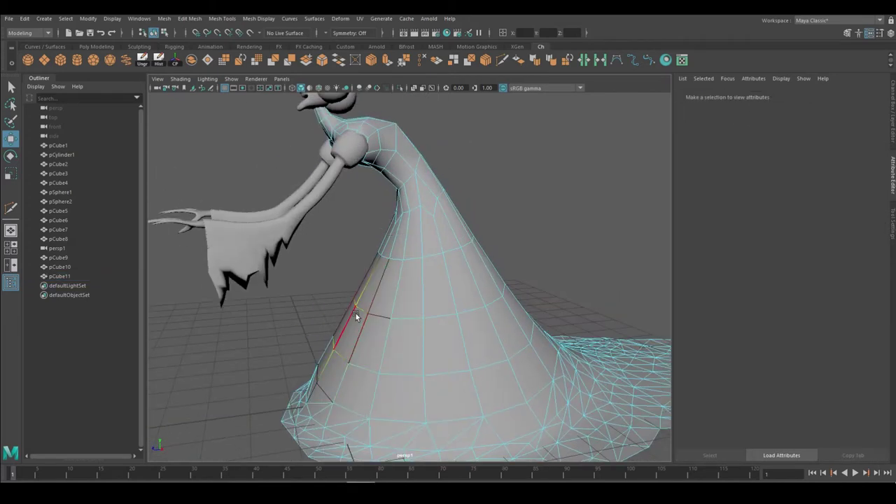
left_click(333, 289)
left_click(311, 295)
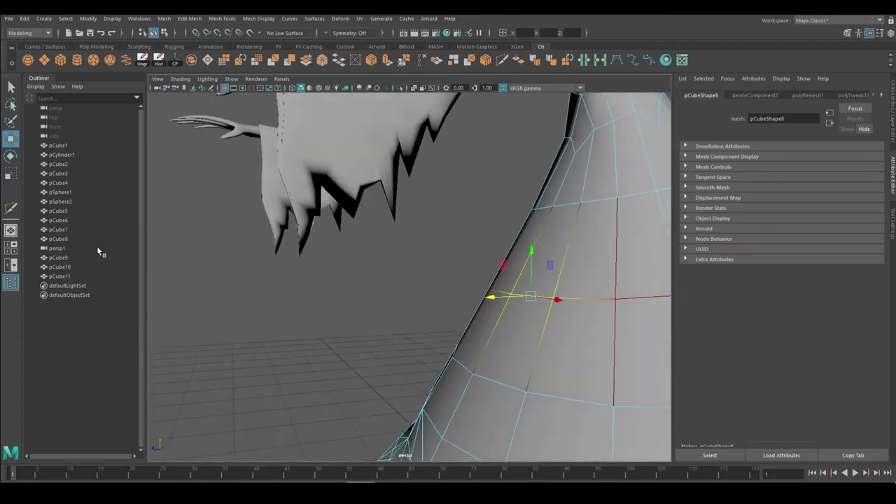
left_click(59, 248)
right_click(59, 249)
key("ctrl+z")
key("ctrl+z")
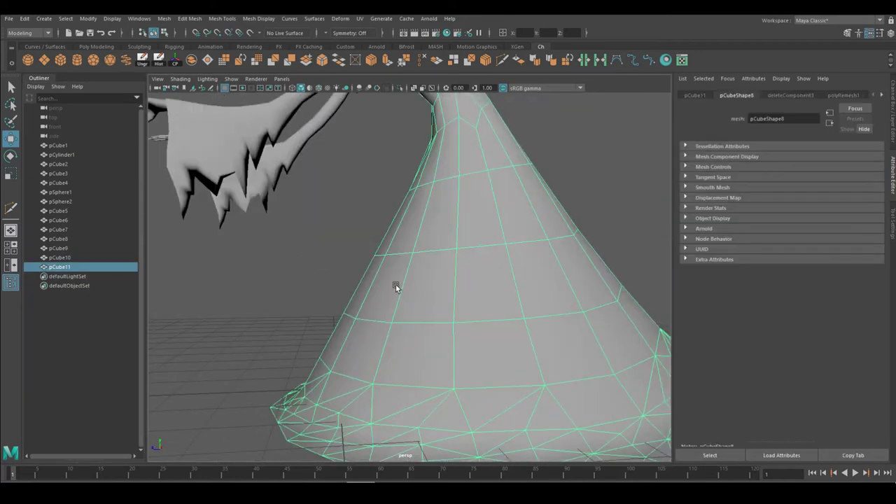
key("ctrl+z")
scroll(346, 273, "down", 3)
mouse_move(399, 227)
left_mouse_down("alt")
mouse_move(476, 230)
mouse_move(436, 284)
mouse_move(440, 294)
mouse_move(254, 306)
mouse_move(331, 323)
mouse_move(438, 311)
mouse_move(410, 304)
mouse_move(447, 349)
mouse_move(453, 376)
mouse_move(406, 354)
mouse_move(474, 192)
mouse_move(345, 287)
left_mouse_up("alt")
left_click(447, 349)
key("ctrl+z")
left_click(345, 287)
mouse_move(428, 239)
left_mouse_down("alt")
mouse_move(486, 326)
mouse_move(398, 310)
mouse_move(502, 320)
left_mouse_up("alt")
Step: Scale a face on the witch's upper lip to open up the mouth
scroll(446, 263, "up", 5)
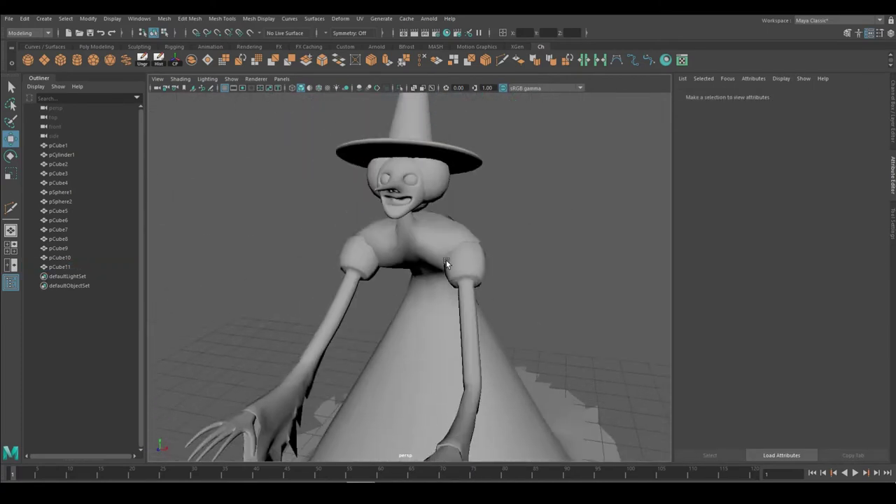
scroll(446, 262, "up", 5)
right_click_drag(360, 250, 360, 277)
left_click(308, 209)
key("r")
mouse_move(308, 210)
left_mouse_down("alt")
mouse_move(372, 170)
mouse_move(470, 286)
mouse_move(348, 241)
left_mouse_up("alt")
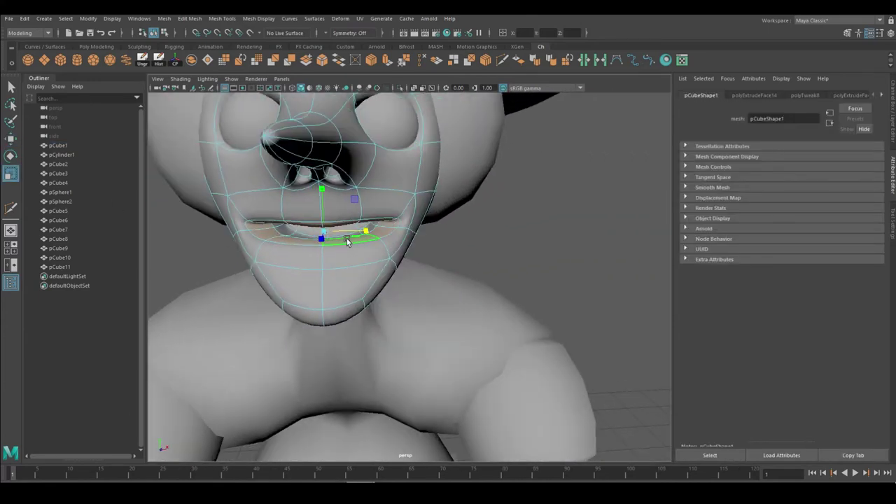
scroll(348, 242, "down", 5)
left_click(553, 248)
left_click_drag(553, 248, 477, 295, "alt")
scroll(520, 300, "up", 5)
scroll(520, 301, "up", 3)
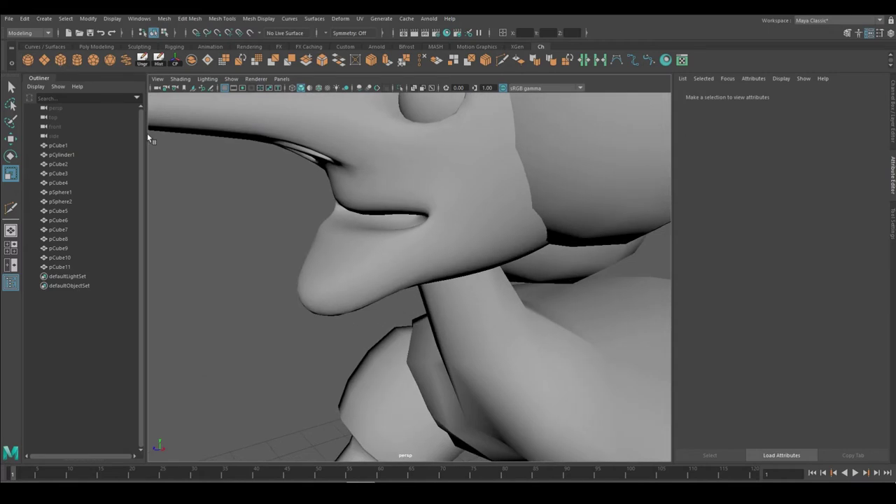
Step: Create a new cube and show it as a smoothed, rounded shape (3)
left_click(44, 60)
scroll(357, 271, "down", 5)
key("f")
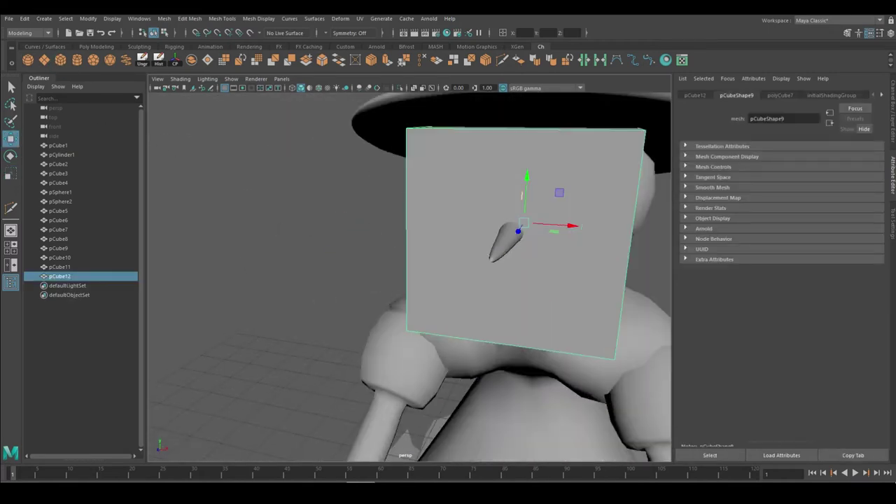
scroll(468, 191, "down", 3)
left_click_drag(392, 231, 468, 191, "alt")
scroll(480, 274, "up", 2)
mouse_move(480, 274)
left_mouse_down("alt")
mouse_move(434, 237)
mouse_move(409, 260)
mouse_move(343, 237)
mouse_move(422, 308)
left_mouse_up("alt")
key("3")
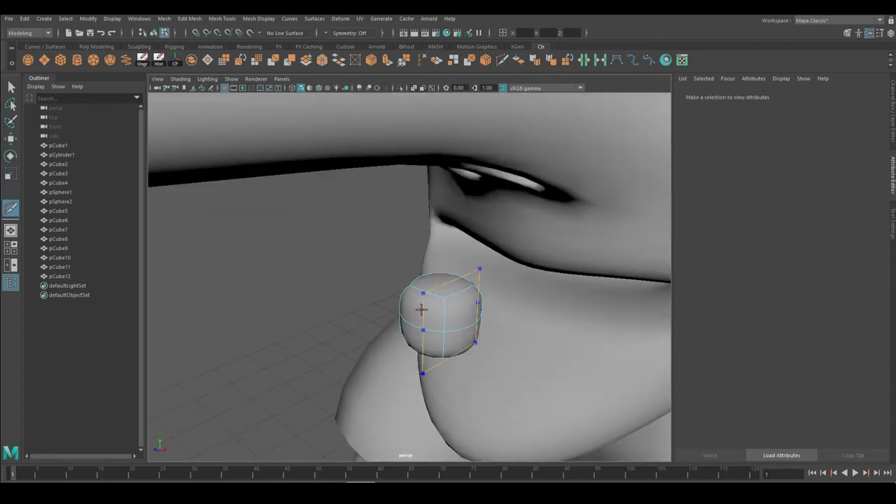
Step: Move and scale the rounded cube into a tall tooth under the upper lip
left_click(12, 145)
left_click_drag(392, 280, 326, 209, "alt")
right_click_drag(326, 210, 326, 233)
left_click_drag(342, 244, 336, 249, "alt")
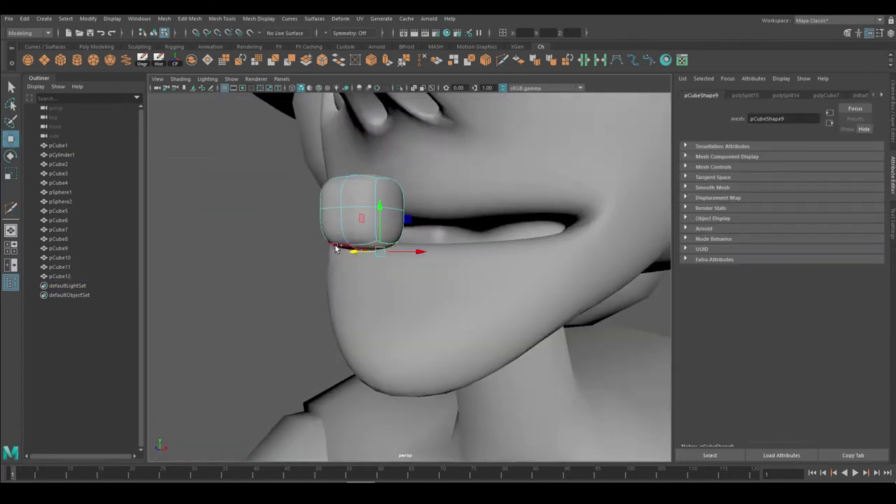
mouse_move(370, 171)
left_mouse_down()
mouse_move(381, 210)
mouse_move(335, 211)
left_mouse_up()
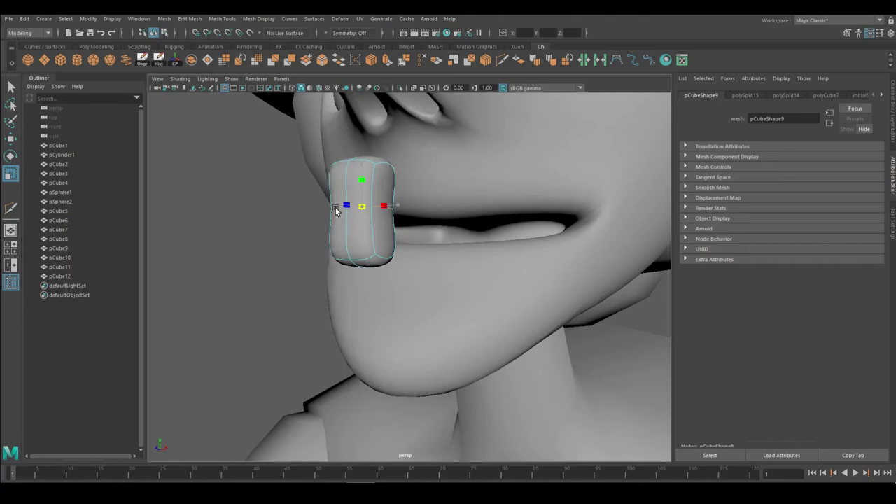
left_click(365, 238)
mouse_move(366, 238)
left_mouse_down("alt")
mouse_move(357, 206)
mouse_move(287, 166)
mouse_move(477, 282)
left_mouse_up("alt")
key("r")
key("w")
mouse_move(414, 277)
left_mouse_down("alt")
mouse_move(583, 230)
mouse_move(420, 273)
left_mouse_up("alt")
mouse_move(354, 263)
left_mouse_down("alt")
mouse_move(439, 236)
mouse_move(331, 255)
mouse_move(428, 281)
mouse_move(317, 277)
left_mouse_up("alt")
Step: Duplicate the tooth with Ctrl+D to form a row of teeth and check their placement
key("ctrl+d")
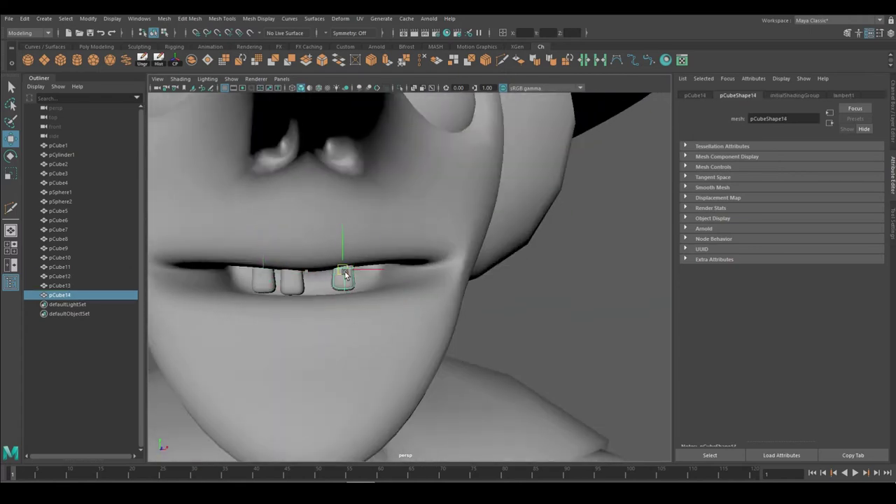
mouse_move(375, 279)
left_mouse_down("alt")
mouse_move(294, 252)
mouse_move(359, 261)
left_mouse_up("alt")
mouse_move(282, 280)
left_mouse_down("alt")
mouse_move(455, 339)
mouse_move(567, 309)
mouse_move(431, 305)
mouse_move(455, 324)
mouse_move(420, 335)
mouse_move(395, 268)
mouse_move(437, 268)
left_mouse_up("alt")
key("ctrl+d")
left_click(392, 270)
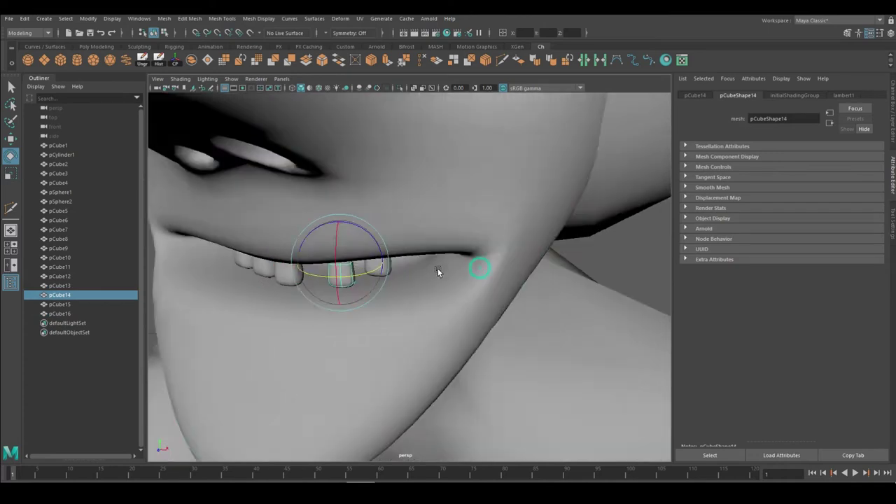
mouse_move(592, 254)
left_mouse_down("alt")
mouse_move(538, 272)
mouse_move(380, 250)
mouse_move(401, 255)
left_mouse_up("alt")
left_click(397, 260)
left_click(400, 255)
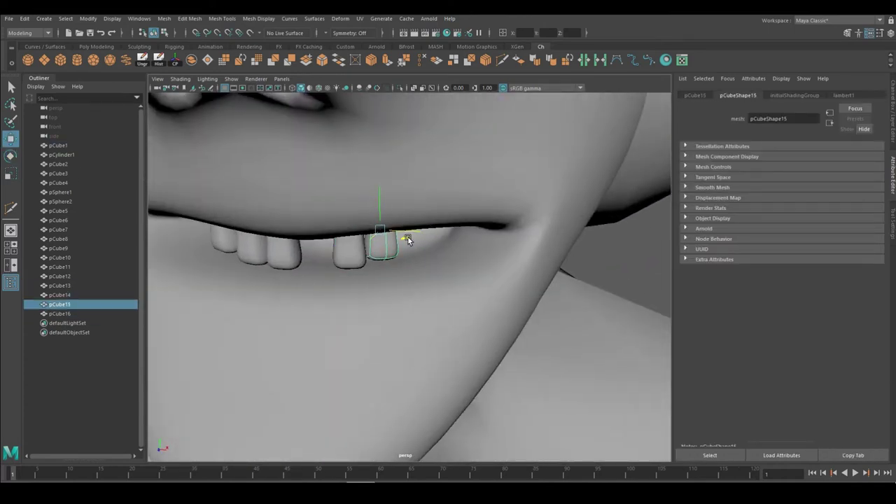
key("a")
mouse_move(424, 321)
left_mouse_down("alt")
mouse_move(500, 304)
mouse_move(344, 304)
mouse_move(383, 291)
left_mouse_up("alt")
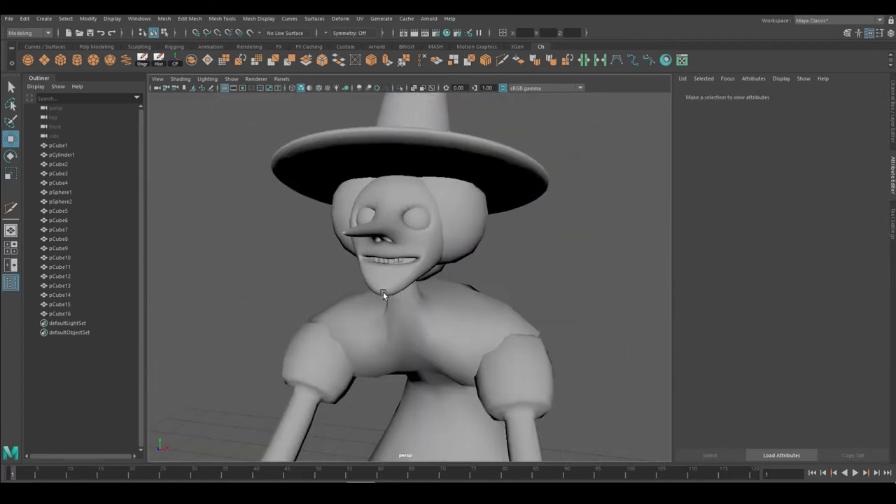
Step: Select the head mesh and pick the edge loop above the right eye
right_click_drag(383, 291, 481, 350, "alt")
left_click(366, 256)
left_click_drag(366, 256, 452, 233, "alt")
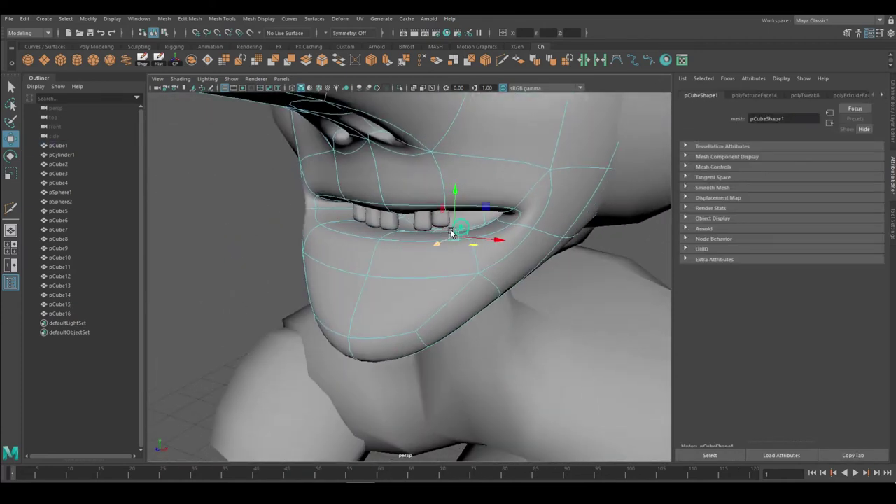
mouse_move(444, 174)
left_mouse_down("alt")
mouse_move(462, 182)
mouse_move(389, 211)
mouse_move(548, 324)
mouse_move(446, 176)
left_mouse_up("alt")
left_click(388, 211)
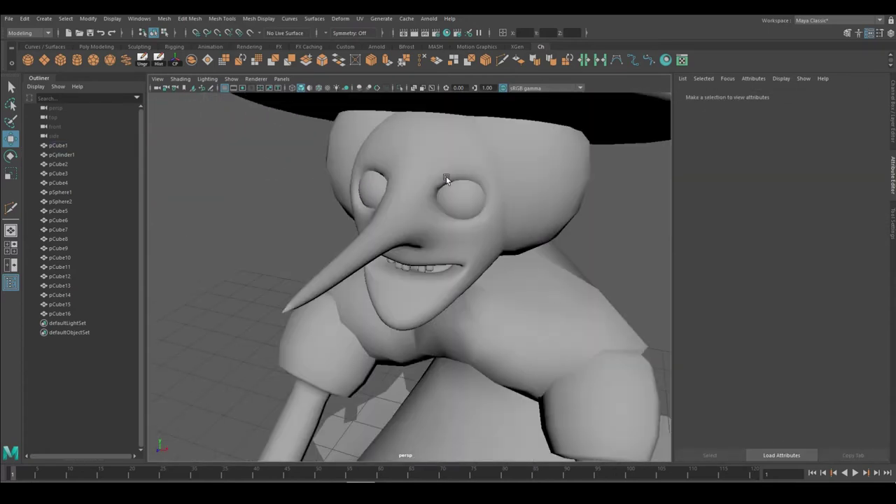
right_click_drag(277, 167, 230, 177)
left_click_drag(230, 177, 448, 189, "alt")
double_click(461, 184)
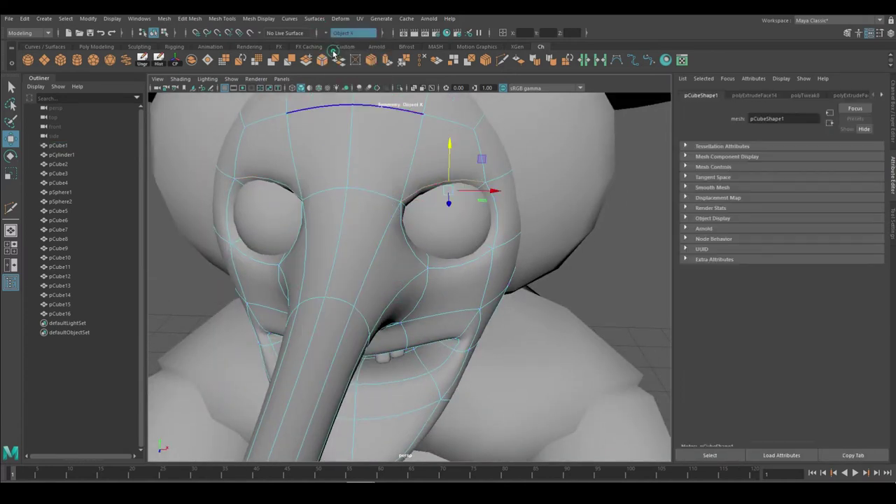
Step: Extrude a face above the eye to form the brow
left_click_drag(490, 230, 416, 249, "alt")
left_click(406, 184)
key("ctrl+e")
mouse_move(413, 195)
left_mouse_down("alt")
mouse_move(486, 226)
mouse_move(529, 225)
mouse_move(490, 231)
mouse_move(518, 252)
mouse_move(483, 265)
mouse_move(509, 306)
mouse_move(389, 320)
mouse_move(422, 306)
mouse_move(456, 200)
mouse_move(460, 269)
mouse_move(357, 208)
mouse_move(515, 257)
mouse_move(416, 279)
mouse_move(532, 326)
mouse_move(376, 227)
left_mouse_up("alt")
Step: Reshape the vertices around the nose and eye with soft selection
left_click(383, 228)
key("b")
right_click_drag(375, 228, 308, 274, "alt")
right_click_drag(373, 257, 397, 261, "alt")
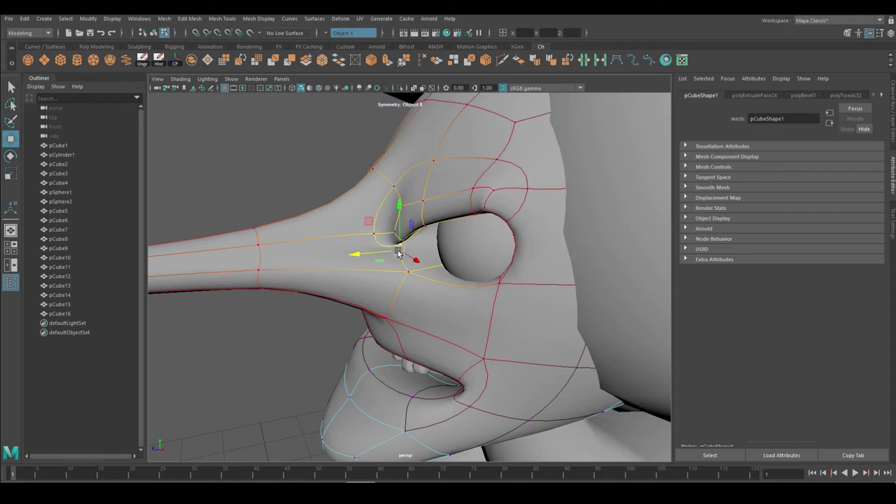
mouse_move(409, 258)
left_mouse_down("alt")
mouse_move(513, 254)
mouse_move(580, 192)
mouse_move(445, 296)
mouse_move(496, 310)
mouse_move(453, 185)
mouse_move(504, 226)
left_mouse_up("alt")
right_click_drag(381, 200, 423, 188)
Step: Return the head to object mode and zoom out to view the whole witch
right_click_drag(422, 189, 424, 284, "alt")
mouse_move(424, 285)
left_mouse_down("alt")
mouse_move(599, 348)
mouse_move(494, 194)
left_mouse_up("alt")
left_click(599, 348)
right_click(494, 194)
mouse_move(421, 65)
left_mouse_down("alt")
mouse_move(539, 271)
mouse_move(490, 294)
left_mouse_up("alt")
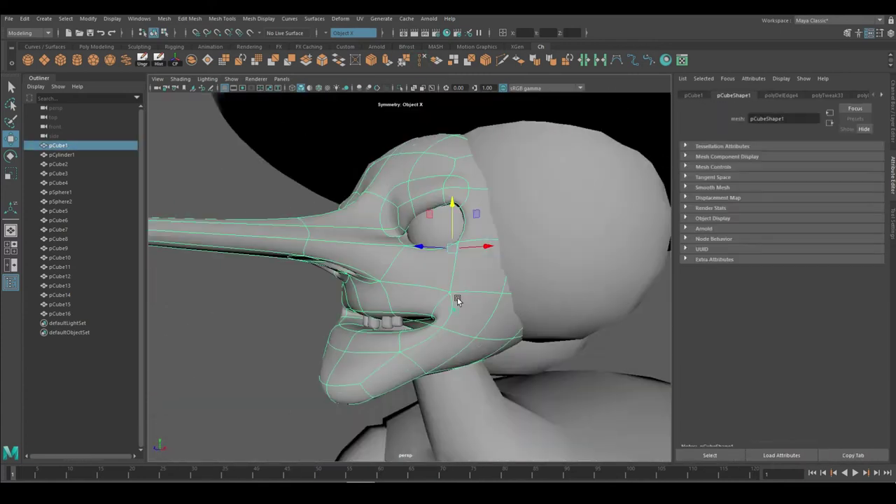
right_click_drag(490, 293, 556, 334, "alt")
mouse_move(557, 334)
left_mouse_down("alt")
mouse_move(461, 317)
mouse_move(556, 296)
left_mouse_up("alt")
right_click_drag(555, 296, 476, 380, "alt")
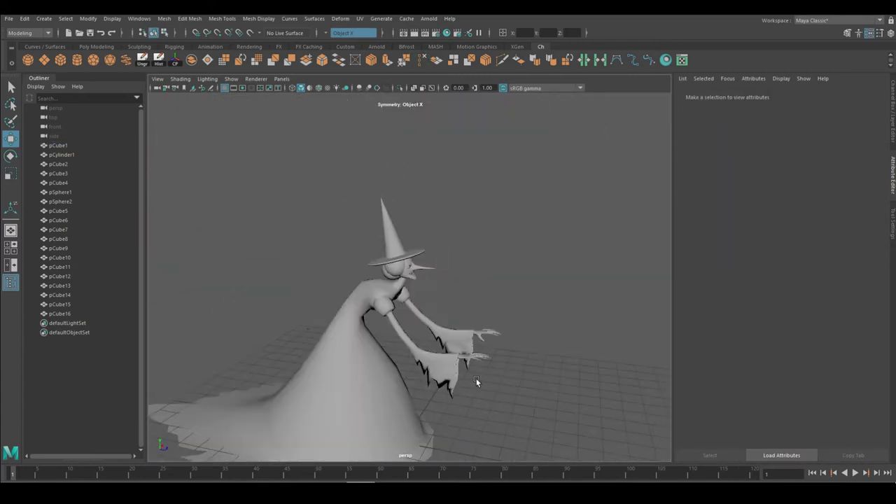
left_click_drag(476, 380, 347, 319, "alt")
right_click_drag(347, 318, 470, 338, "alt")
mouse_move(471, 337)
left_mouse_down("alt")
mouse_move(464, 286)
mouse_move(357, 292)
left_mouse_up("alt")
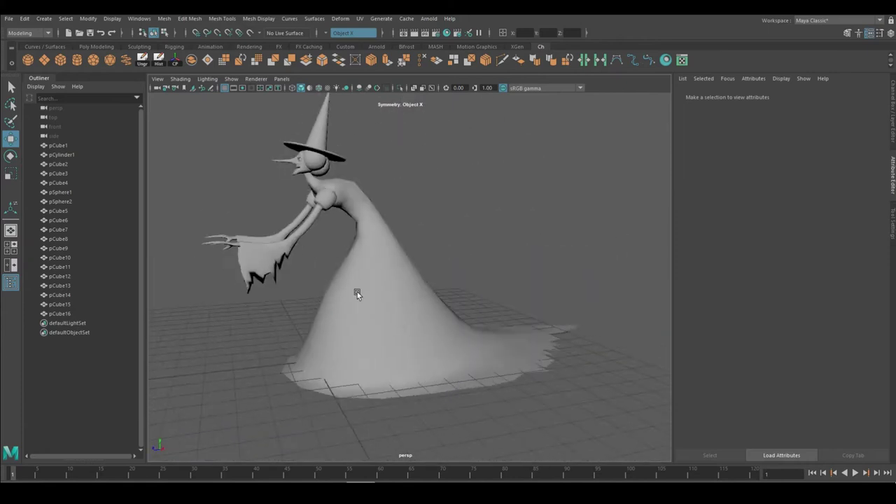
left_click_drag(273, 262, 365, 269, "alt")
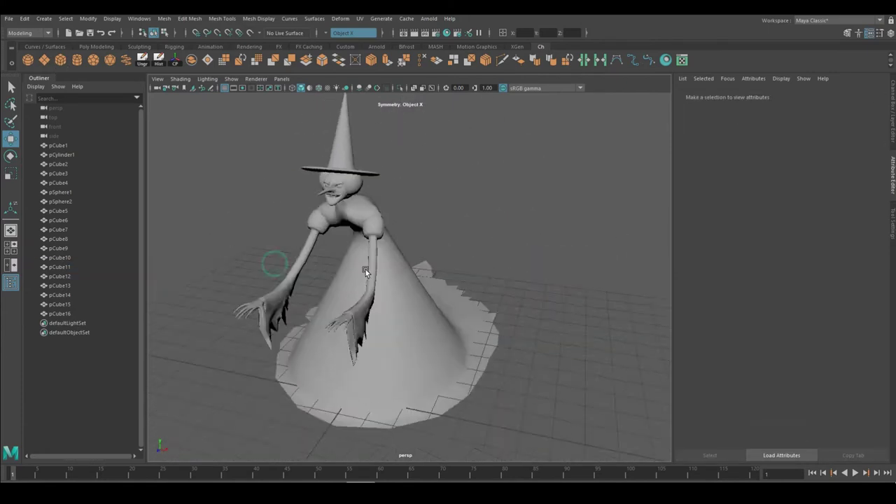
left_click_drag(446, 264, 352, 247, "alt")
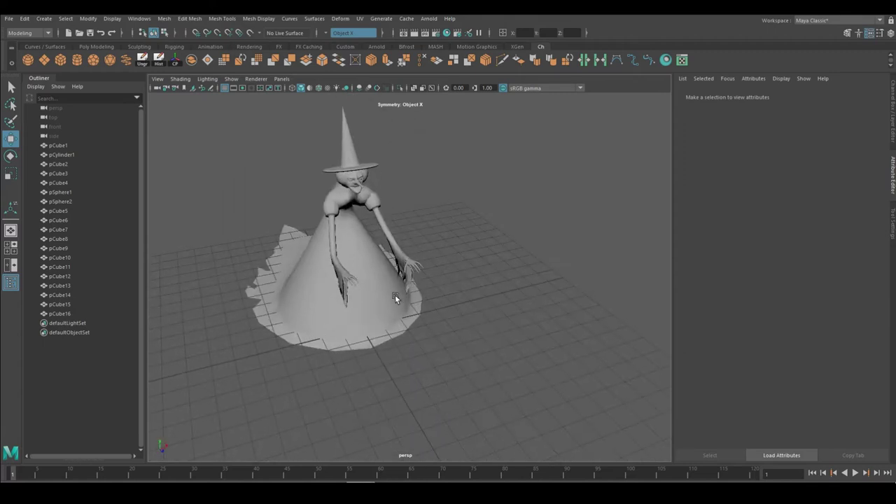
mouse_move(424, 315)
left_mouse_down("alt")
mouse_move(318, 302)
mouse_move(375, 340)
left_mouse_up("alt")
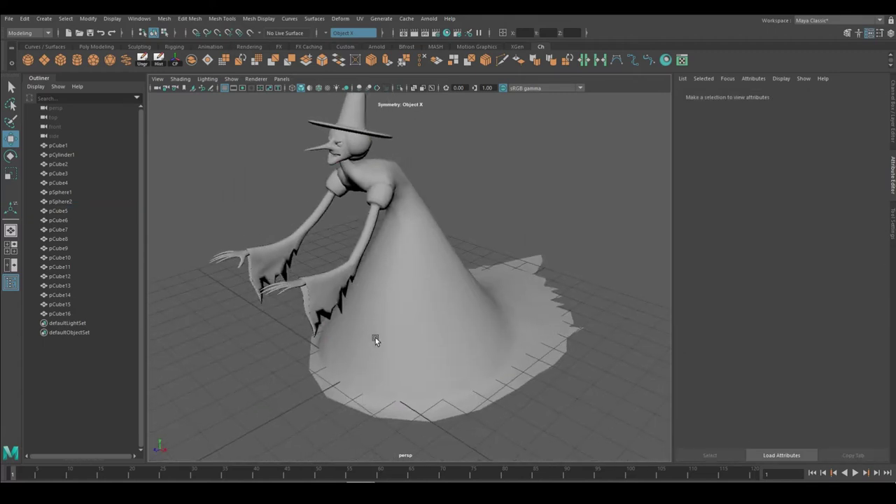
mouse_move(353, 189)
left_mouse_down("alt")
mouse_move(396, 237)
mouse_move(464, 206)
mouse_move(461, 165)
mouse_move(474, 195)
mouse_move(440, 245)
mouse_move(345, 200)
mouse_move(467, 216)
left_mouse_up("alt")
left_click(396, 237)
left_click_drag(382, 180, 450, 341, "alt")
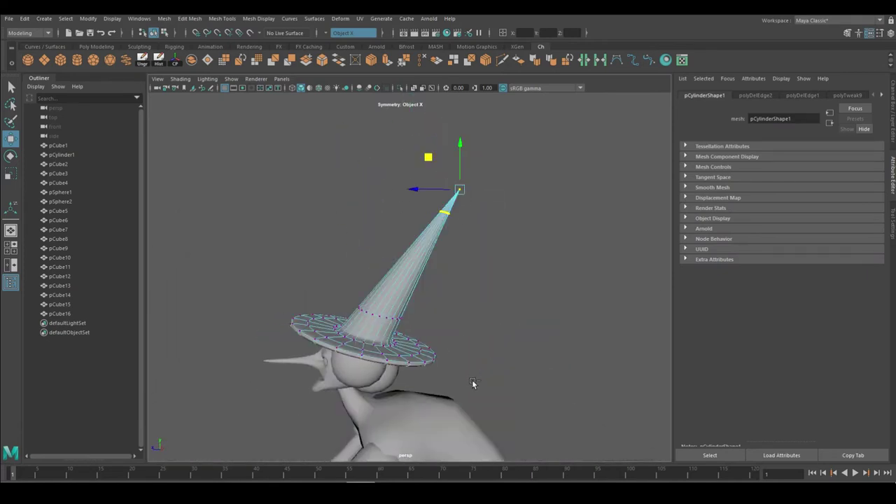
mouse_move(405, 162)
left_mouse_down("alt")
mouse_move(481, 279)
mouse_move(496, 336)
mouse_move(541, 284)
mouse_move(344, 278)
mouse_move(366, 359)
mouse_move(431, 341)
mouse_move(483, 304)
mouse_move(480, 323)
mouse_move(437, 306)
mouse_move(396, 325)
mouse_move(528, 318)
mouse_move(460, 404)
mouse_move(523, 407)
mouse_move(410, 414)
left_mouse_up("alt")
left_click(481, 279)
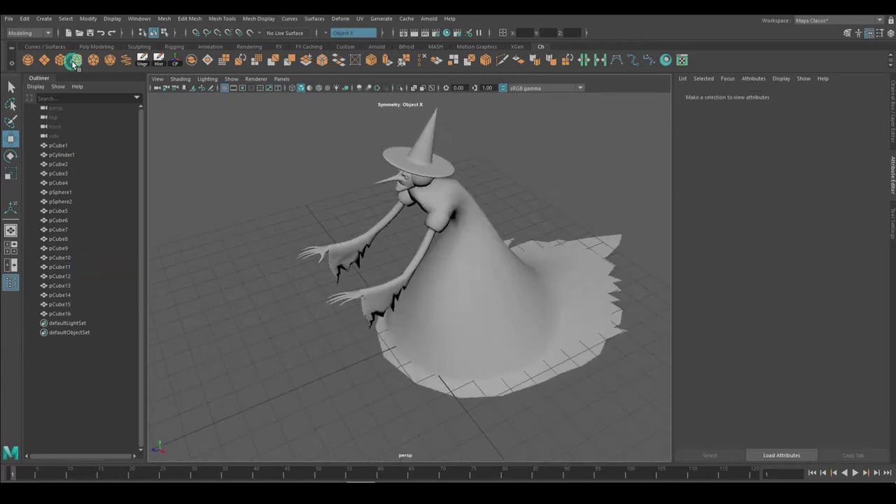
Step: Create a cylinder, turn symmetry off, and delete its top face to open it
left_click(73, 61)
mouse_move(371, 354)
left_mouse_down("alt")
mouse_move(450, 267)
mouse_move(329, 245)
mouse_move(377, 318)
left_mouse_up("alt")
left_click(362, 294)
left_click(353, 33)
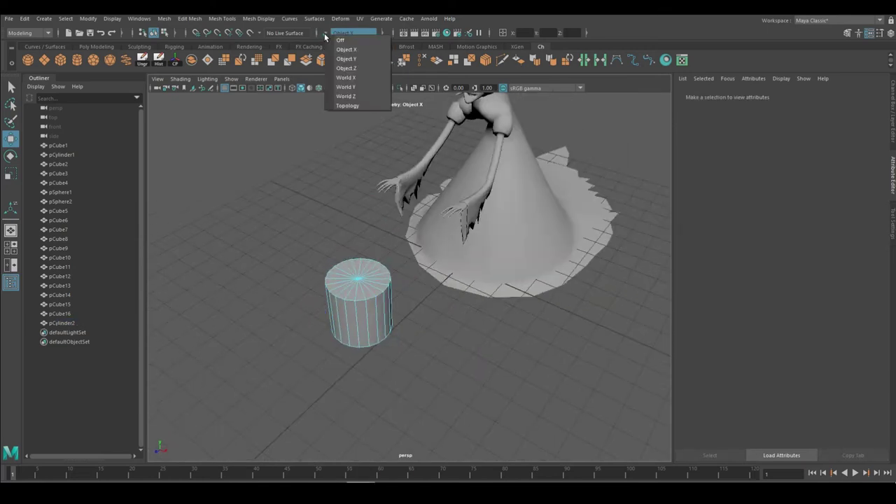
left_click(341, 40)
mouse_move(350, 281)
left_mouse_down("alt")
mouse_move(364, 266)
mouse_move(349, 280)
left_mouse_up("alt")
left_click(336, 217)
key("Delete")
Step: Add an edge loop around the cylinder's middle and scale it outward into a bowl bulge
mouse_move(336, 217)
left_mouse_down("alt")
mouse_move(350, 296)
mouse_move(350, 238)
left_mouse_up("alt")
right_click_drag(350, 238, 357, 276)
left_click_drag(357, 276, 360, 273, "alt")
right_click_drag(360, 273, 366, 272, "shift")
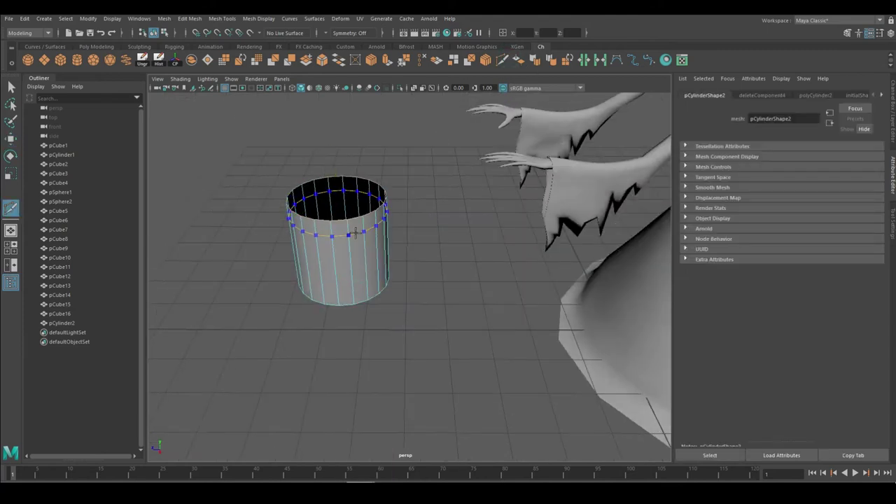
left_click(324, 253)
key("r")
mouse_move(282, 266)
left_mouse_down()
mouse_move(366, 246)
mouse_move(446, 299)
left_mouse_up()
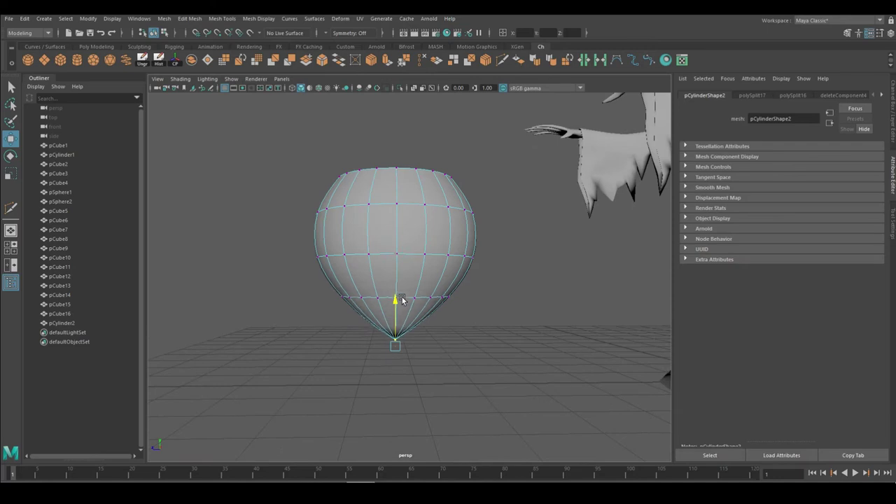
Step: Extrude all of the bowl's faces to give its walls thickness
left_click_drag(385, 288, 396, 277, "alt")
left_click_drag(386, 208, 427, 229, "alt")
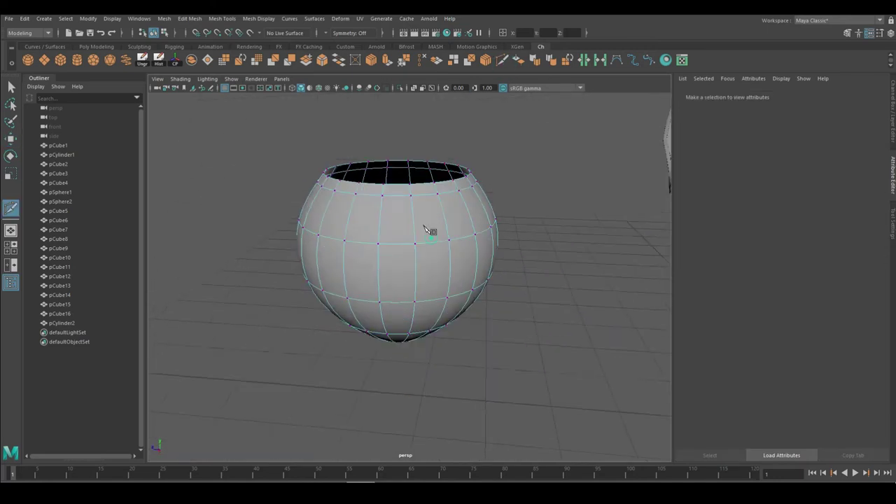
left_click(375, 193)
key("ctrl+e")
mouse_move(513, 185)
left_mouse_down("alt")
mouse_move(474, 183)
mouse_move(461, 150)
mouse_move(350, 176)
left_mouse_up("alt")
key("ctrl+e")
key("r")
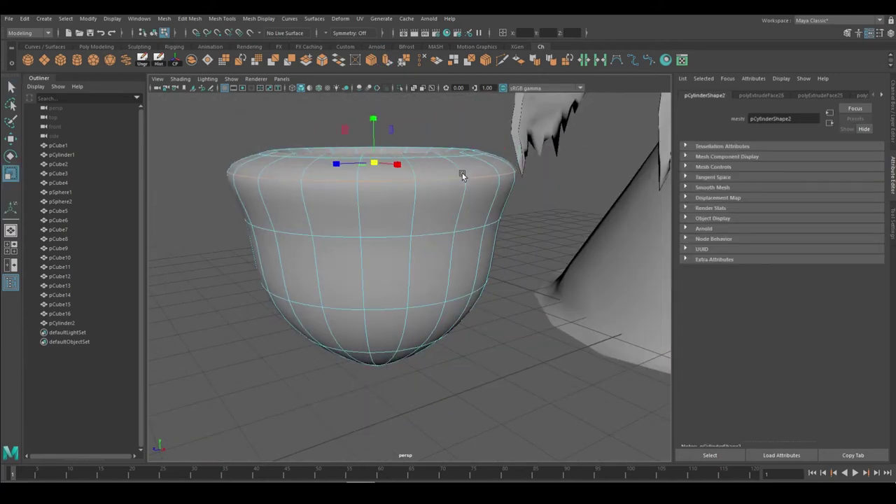
Step: Select and frame the bowl, inspecting it from above and from an angled side
left_click_drag(461, 175, 318, 174, "alt")
left_click(276, 197)
mouse_move(277, 197)
left_mouse_down("alt")
mouse_move(507, 228)
mouse_move(453, 271)
left_mouse_up("alt")
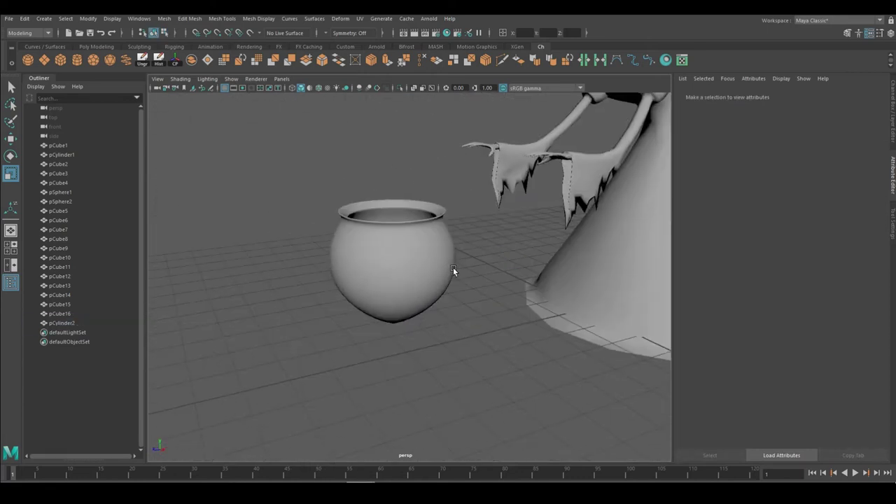
right_click_drag(453, 270, 378, 183, "alt")
mouse_move(378, 183)
left_mouse_down("alt")
mouse_move(375, 232)
mouse_move(267, 202)
mouse_move(422, 277)
mouse_move(449, 244)
mouse_move(421, 273)
left_mouse_up("alt")
left_click(421, 272)
key("f")
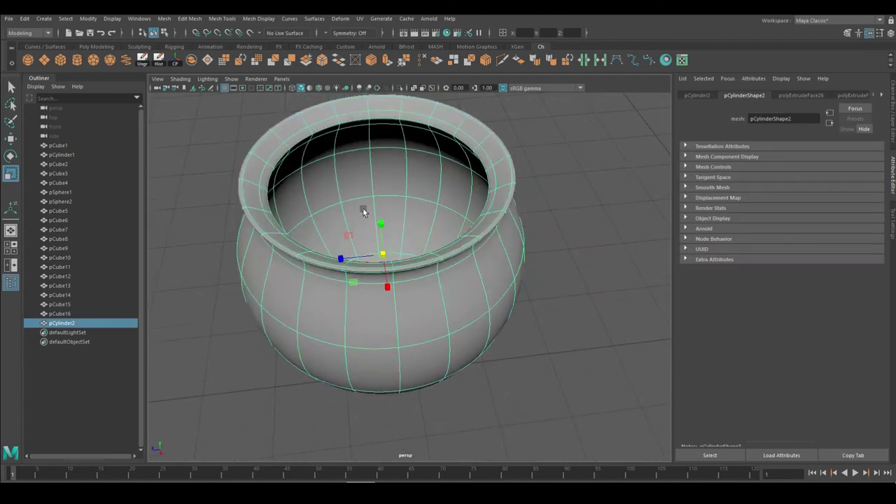
left_click_drag(435, 198, 367, 195, "alt")
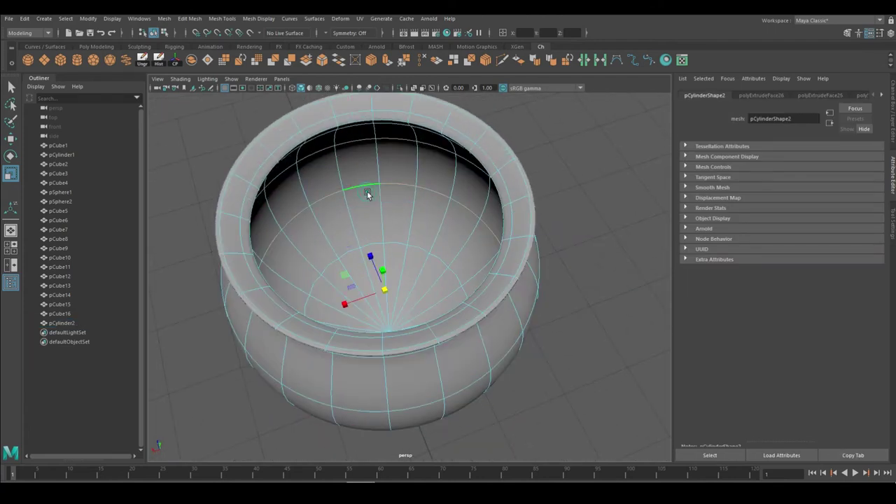
left_click_drag(409, 233, 281, 315, "alt")
mouse_move(583, 195)
left_mouse_down("alt")
mouse_move(399, 261)
mouse_move(408, 186)
mouse_move(420, 217)
mouse_move(415, 247)
left_mouse_up("alt")
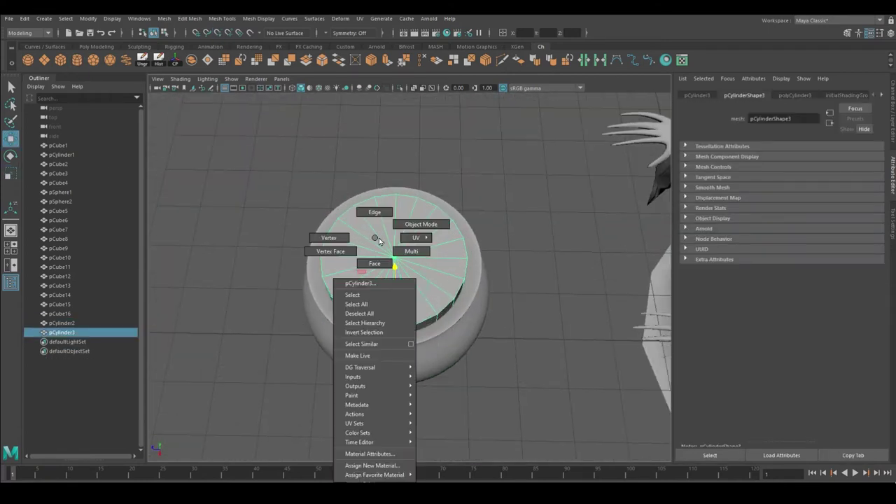
Step: Pick the disc's top cap faces, then select the liquid disc inside the pot
right_click_drag(380, 236, 374, 261)
left_click(411, 271)
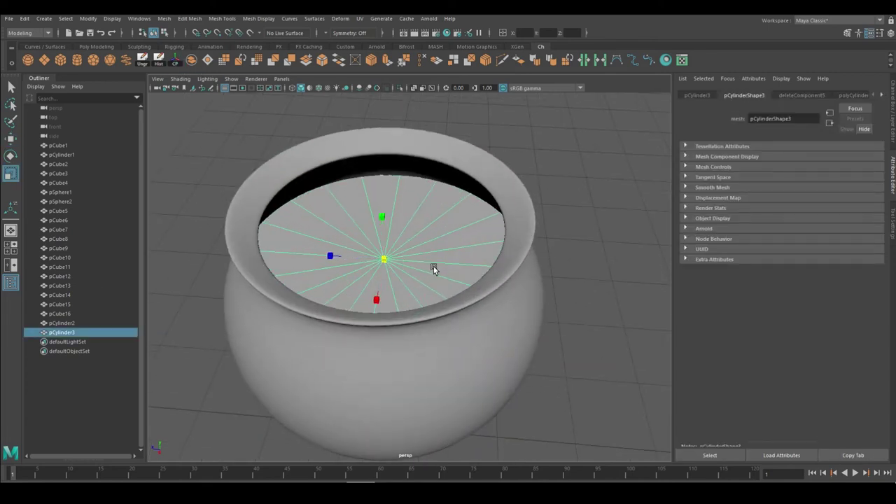
scroll(433, 266, "down", 3)
left_click(566, 219)
scroll(574, 237, "down", 5)
scroll(422, 244, "up", 8)
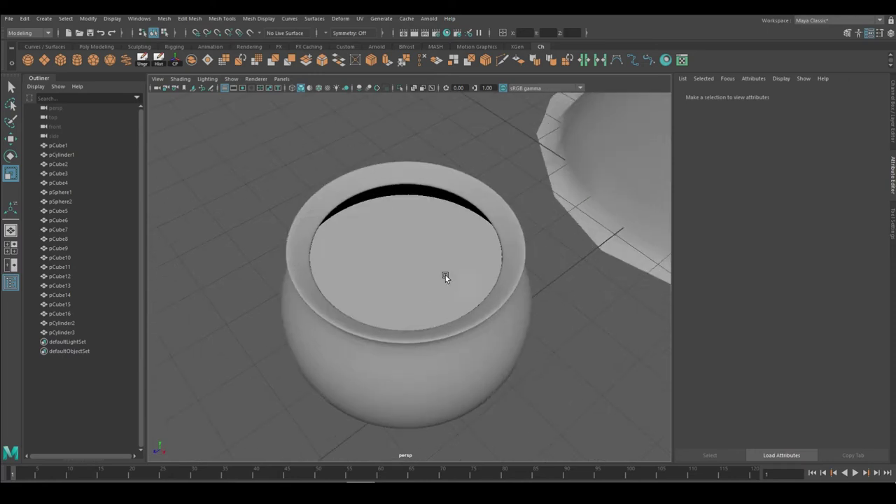
left_click(445, 277)
scroll(444, 287, "up", 3)
scroll(423, 272, "down", 5)
Step: Scale the sphere down to a small bubble
key("w")
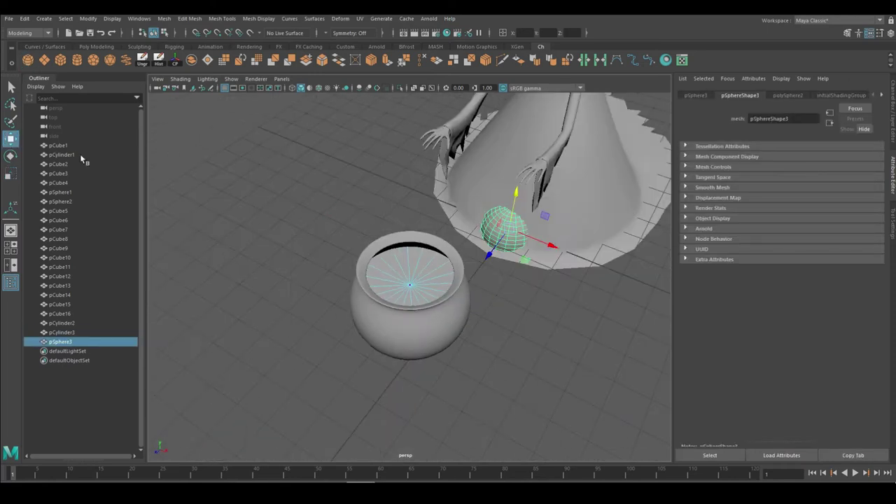
key("r")
mouse_move(371, 250)
left_mouse_down()
mouse_move(329, 249)
mouse_move(397, 289)
left_mouse_up()
scroll(332, 262, "up", 6)
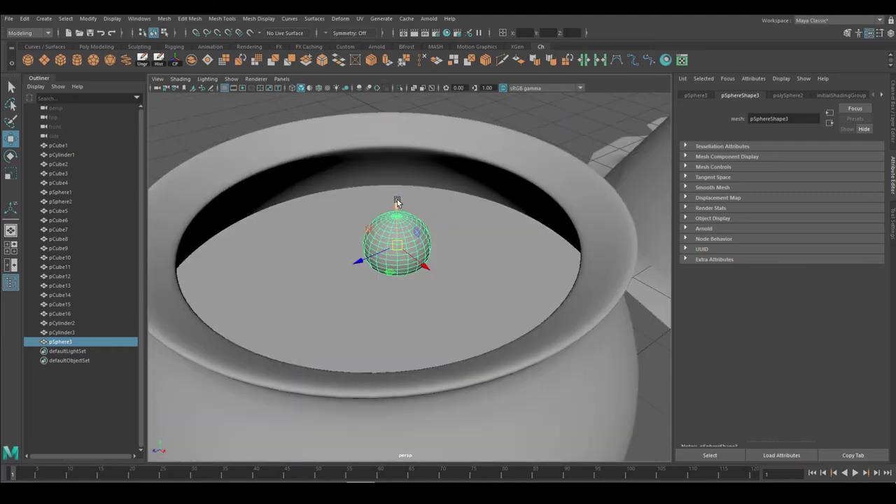
mouse_move(515, 250)
left_mouse_down("alt")
mouse_move(447, 240)
mouse_move(340, 287)
mouse_move(470, 300)
left_mouse_up("alt")
Step: Duplicate the bubble and lower the copy onto the liquid surface
key("ctrl+d")
left_click_drag(494, 225, 464, 195, "alt")
mouse_move(464, 196)
left_mouse_down()
mouse_move(448, 276)
mouse_move(355, 261)
left_mouse_up()
left_click_drag(411, 279, 472, 311, "alt")
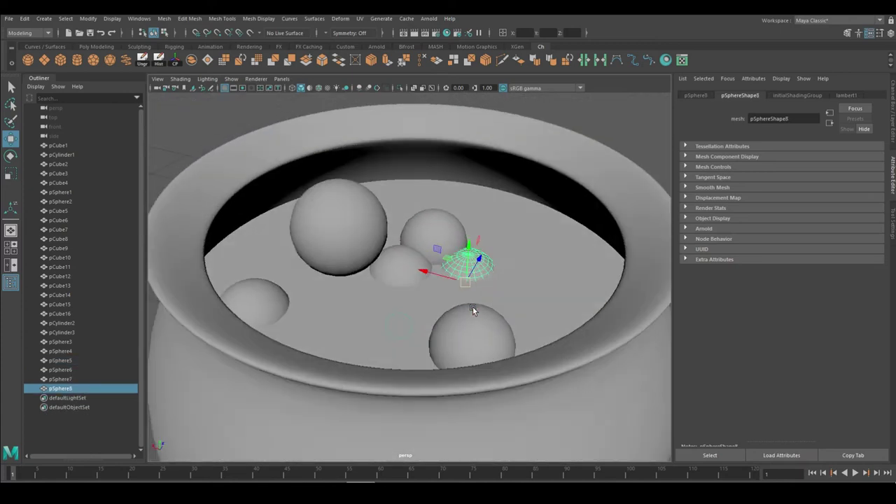
Step: Select other bubble spheres and duplicate one more bubble onto the liquid
left_click(400, 265)
mouse_move(400, 264)
left_mouse_down("alt")
mouse_move(329, 175)
mouse_move(429, 204)
mouse_move(377, 294)
left_mouse_up("alt")
left_click(377, 294)
left_click(357, 185)
left_click_drag(357, 186, 383, 194, "alt")
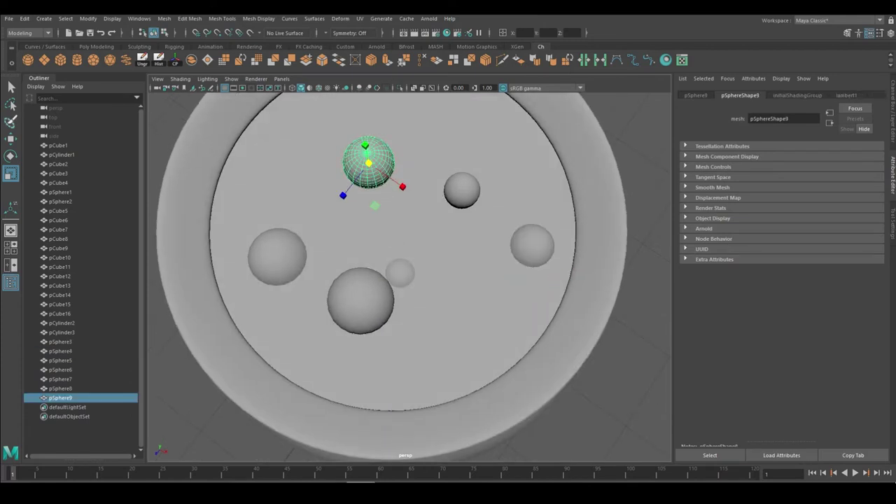
key("w")
left_click_drag(364, 231, 336, 176, "alt")
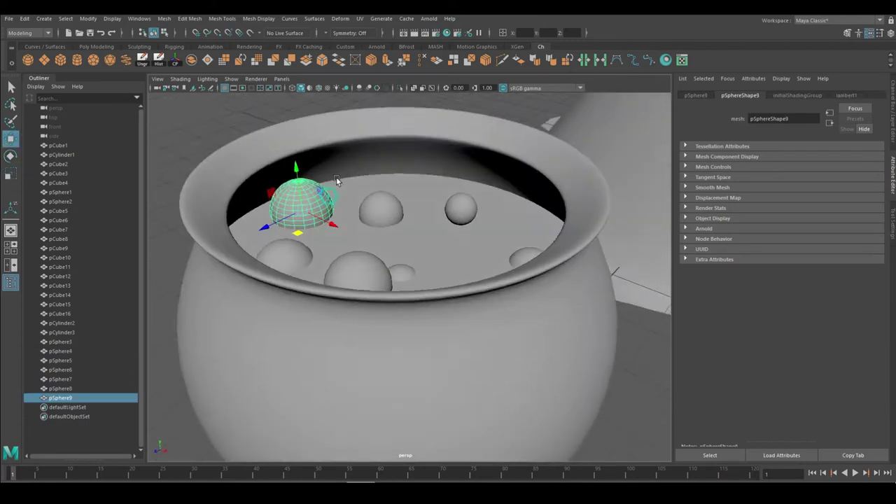
key("ctrl+z")
key("ctrl+z")
key("ctrl+z")
key("ctrl+d")
mouse_move(485, 299)
left_mouse_down("alt")
mouse_move(368, 250)
mouse_move(436, 293)
left_mouse_up("alt")
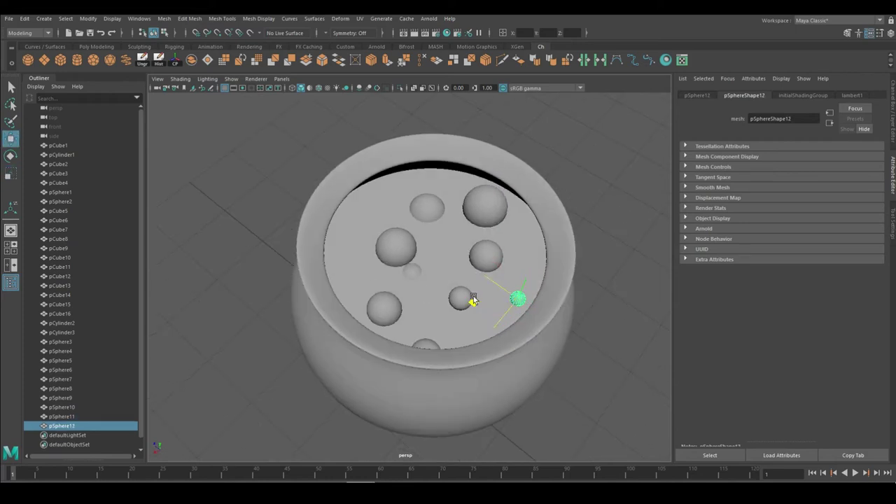
scroll(473, 300, "up", 3)
scroll(380, 240, "down", 5)
left_click(261, 206)
Step: Create a new cylinder, flatten it into a thin disc, and raise it onto the pot
left_click_drag(260, 207, 427, 261, "alt")
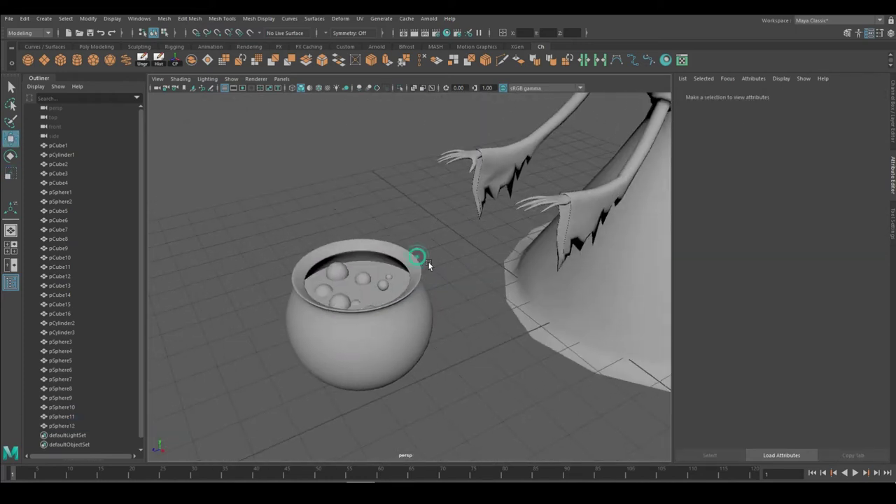
left_click(44, 60)
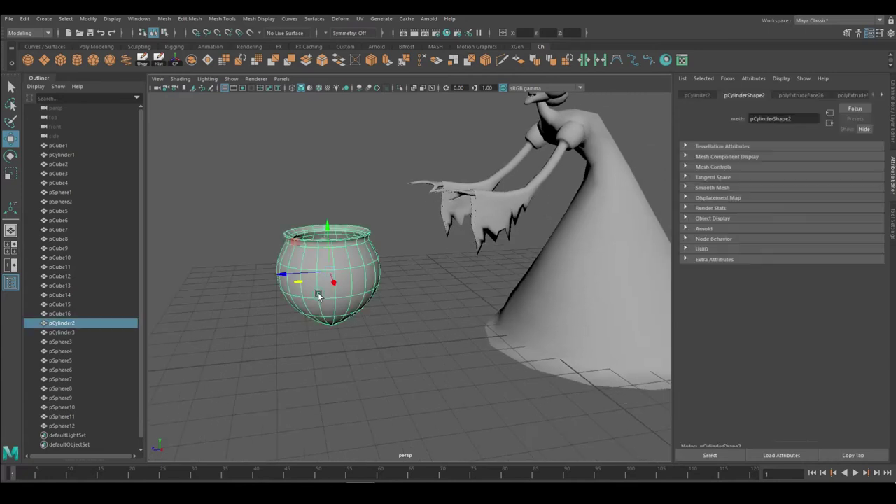
left_click_drag(420, 280, 549, 319, "alt")
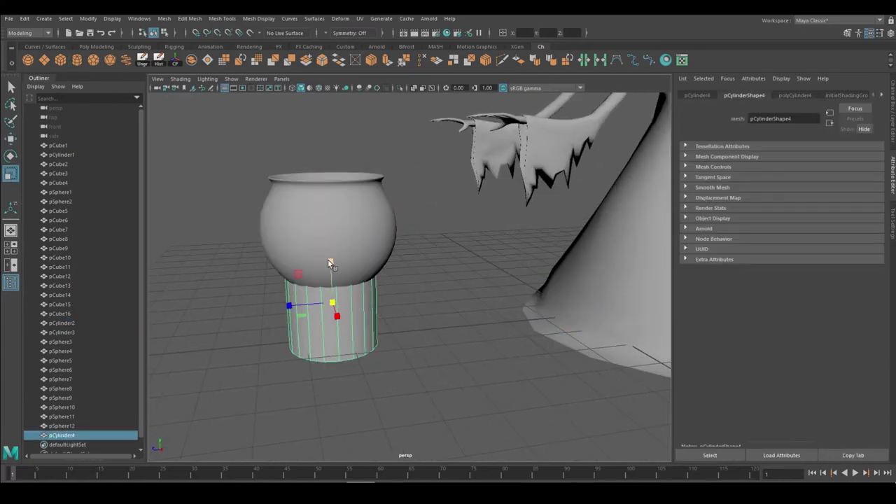
left_click_drag(329, 262, 330, 301)
scroll(416, 318, "up", 3)
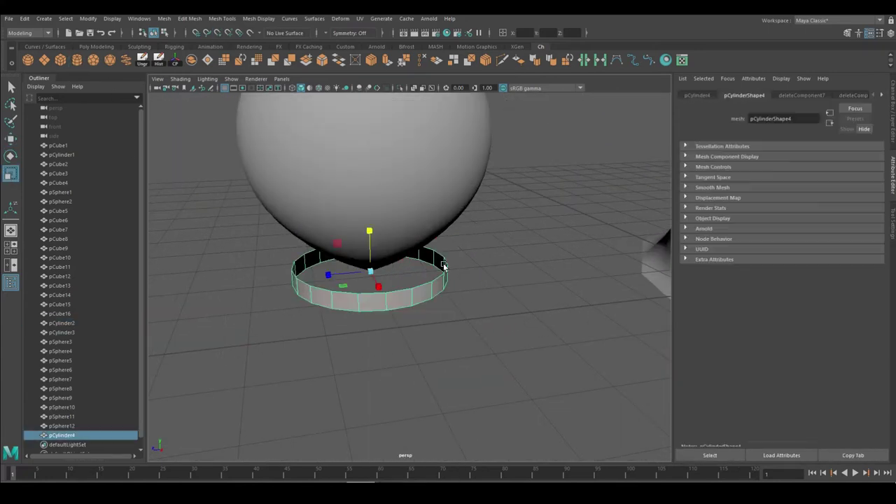
key("w")
left_click_drag(443, 266, 369, 214, "alt")
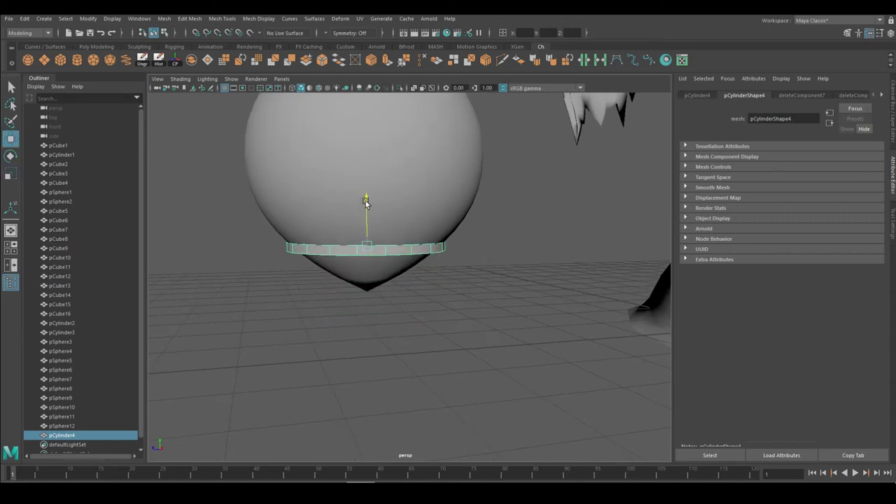
Step: Extrude the ring's faces outward to thicken the band
mouse_move(365, 202)
left_mouse_down("alt")
mouse_move(343, 234)
mouse_move(355, 220)
left_mouse_up("alt")
key("ctrl+e")
mouse_move(450, 249)
left_mouse_down("alt")
mouse_move(372, 310)
mouse_move(442, 258)
mouse_move(408, 271)
left_mouse_up("alt")
left_click_drag(346, 275, 291, 249, "alt")
key("F8")
Step: Move the extra cylinder under the pot and delete it
left_click_drag(486, 302, 343, 303)
mouse_move(343, 303)
left_mouse_down("alt")
mouse_move(464, 311)
mouse_move(424, 283)
mouse_move(323, 284)
left_mouse_up("alt")
key("Delete")
key("space")
key("space")
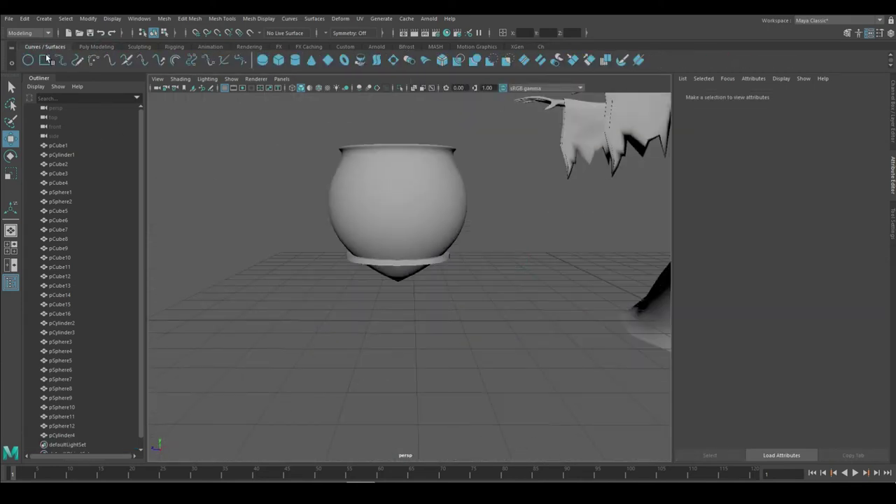
key("space")
key("space")
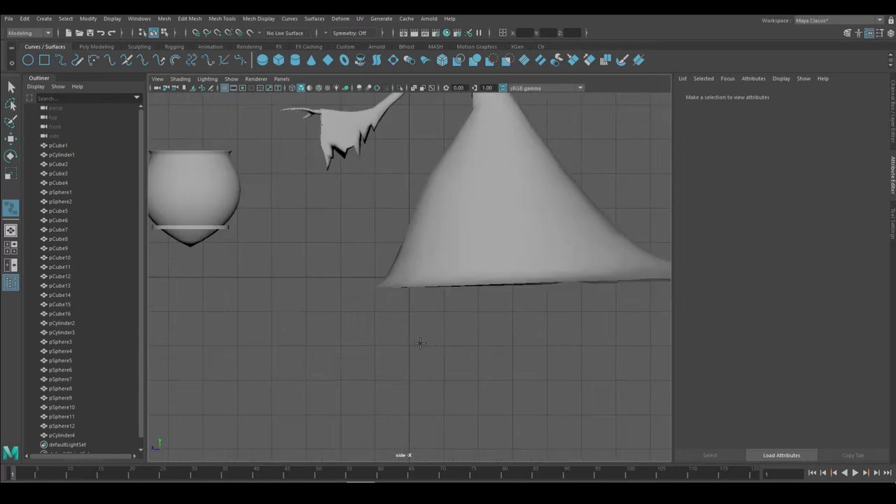
Step: Draw curve1 as an S-shaped CV curve beside the pot, then return to perspective view
scroll(382, 223, "up", 5)
left_click(434, 241)
left_click(438, 212)
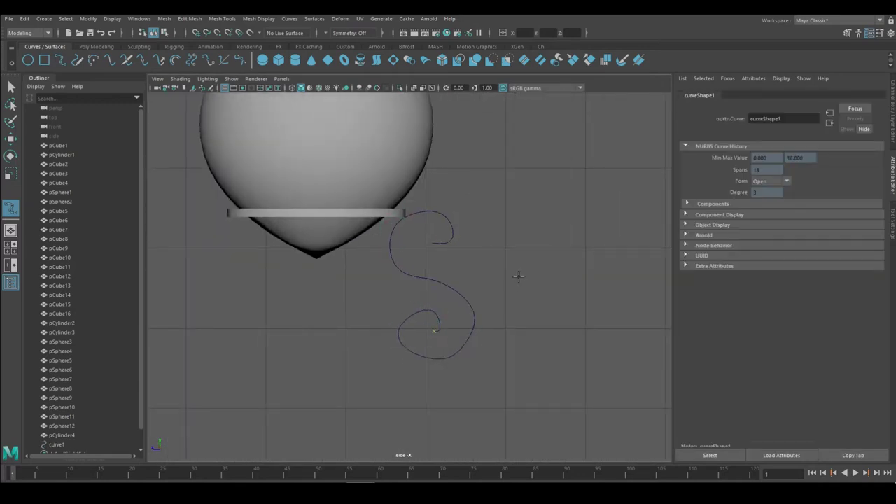
key("Return")
key("space")
key("space")
left_click_drag(490, 210, 607, 91, "alt")
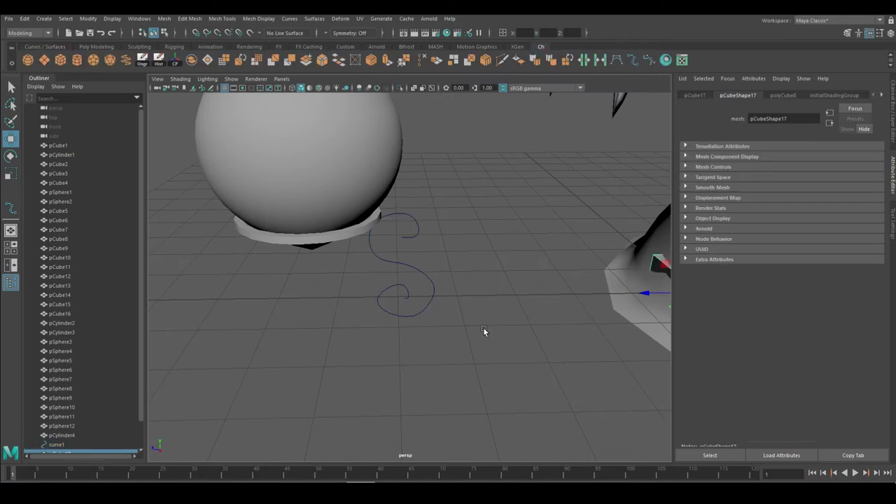
Step: Select the cube's face with the curve, try extruding along it, then undo
left_click(548, 366)
right_click(473, 273)
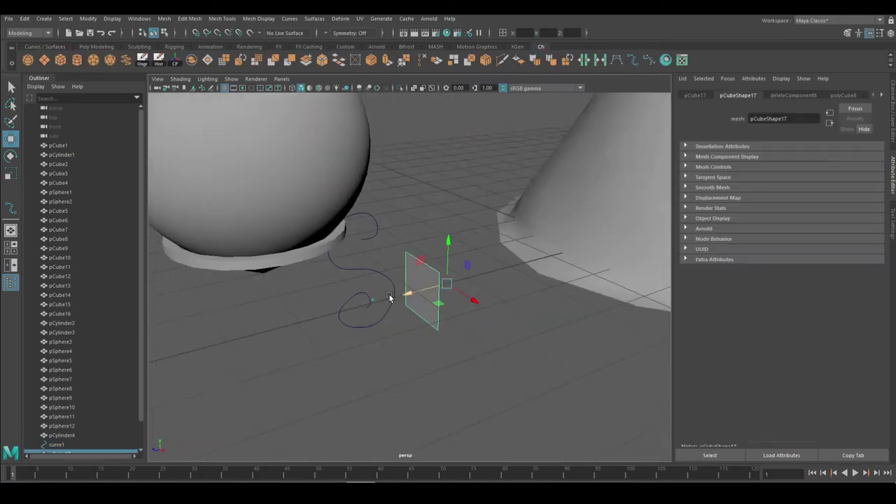
left_click_drag(408, 289, 414, 212, "alt")
key("e")
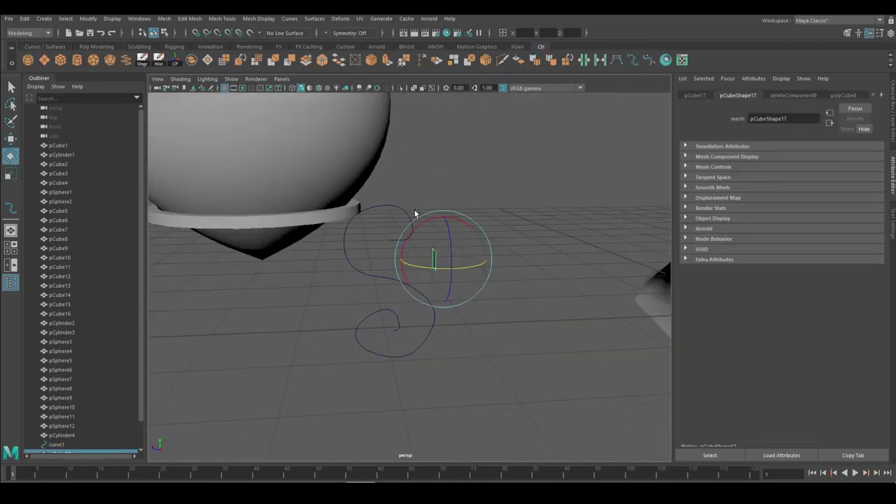
left_click_drag(335, 214, 363, 231, "alt")
left_click(426, 200, "shift")
left_click(386, 60)
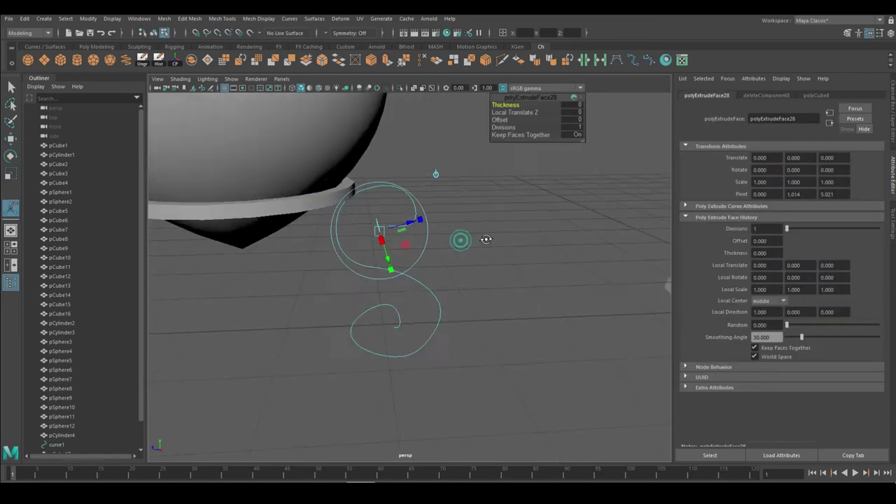
left_click_drag(420, 210, 476, 196, "alt")
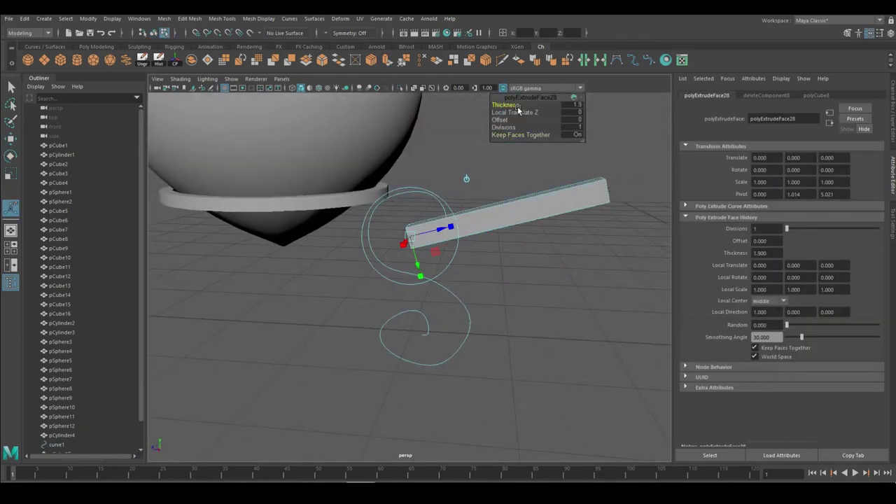
key("ctrl+z")
Step: Extrude the face along the S-shaped curve with 21 divisions and preview it smoothed
left_click_drag(518, 111, 493, 240, "alt")
right_click(553, 207)
left_click(529, 207)
left_click_drag(528, 207, 462, 187, "alt")
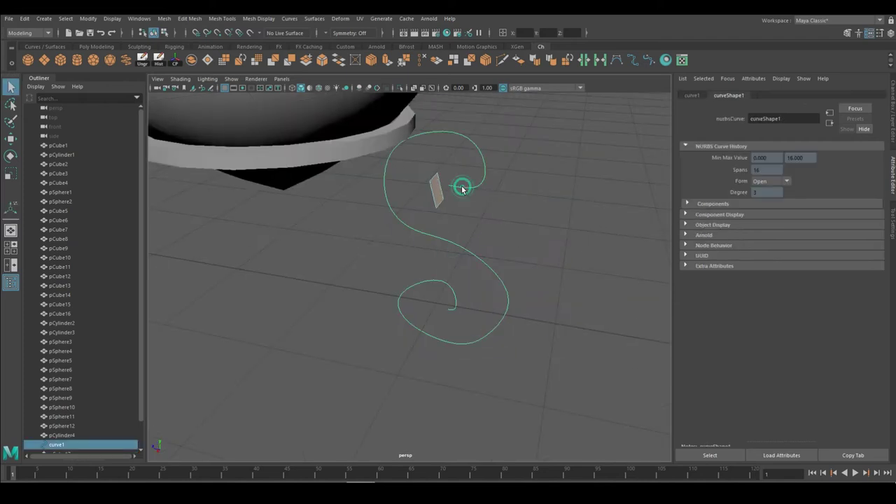
left_click(385, 60)
left_click_drag(420, 210, 448, 224, "alt")
left_click(503, 127)
middle_click_drag(420, 280, 490, 280)
mouse_move(490, 280)
left_mouse_down("alt")
mouse_move(578, 338)
mouse_move(456, 287)
left_mouse_up("alt")
key("3")
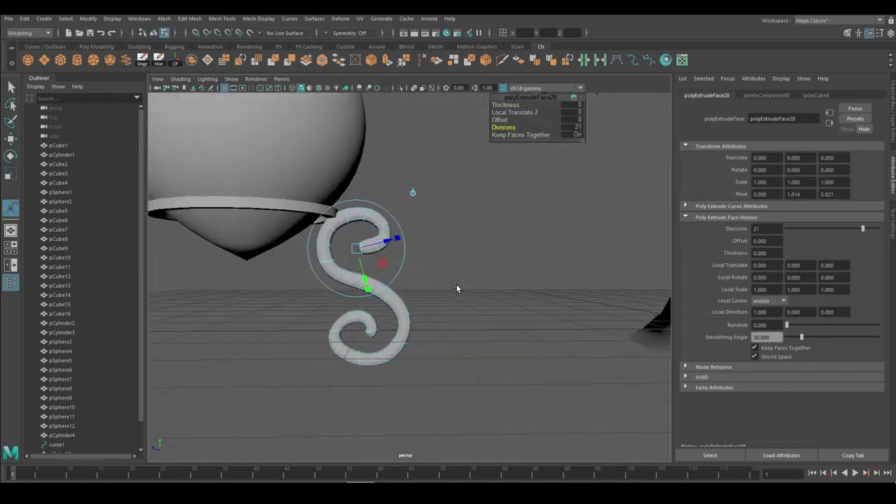
Step: Add and shape points on the Taper Curve graph so the scroll tapers (taper 1.978)
left_click(715, 207)
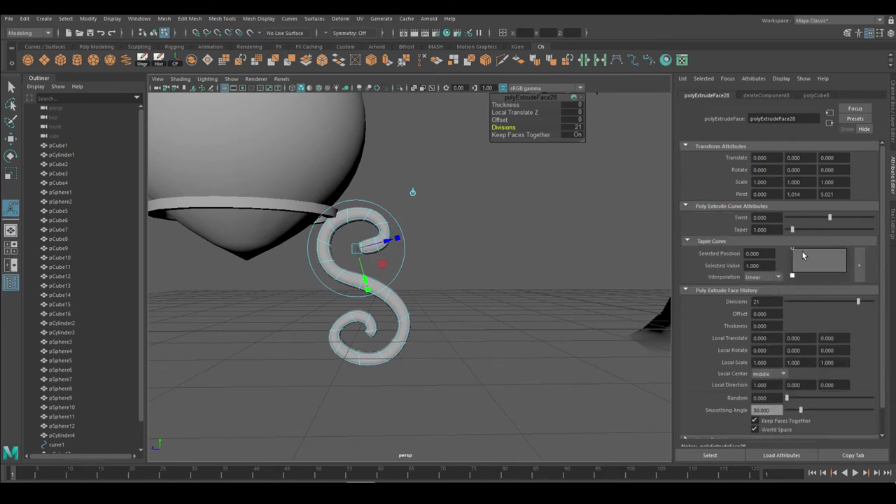
left_click_drag(483, 276, 518, 274, "alt")
left_click(845, 264)
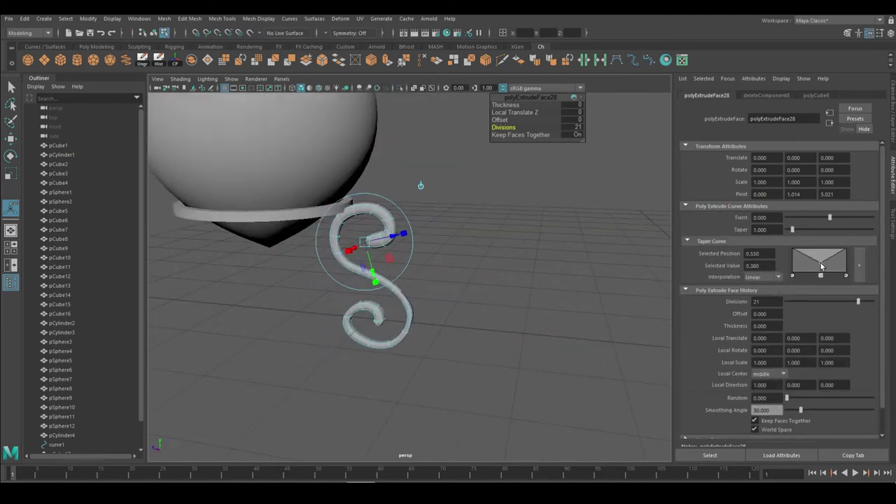
mouse_move(576, 313)
left_mouse_down("alt")
mouse_move(553, 319)
mouse_move(574, 301)
left_mouse_up("alt")
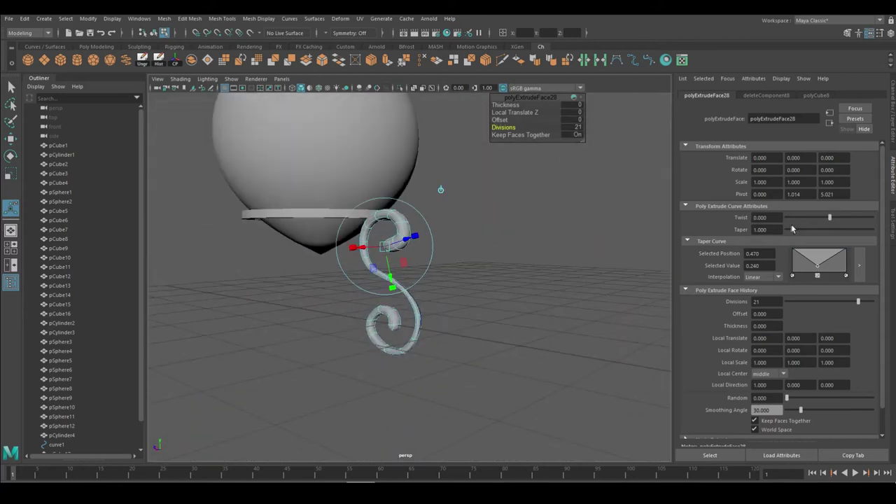
mouse_move(510, 297)
left_mouse_down("alt")
mouse_move(389, 300)
mouse_move(380, 270)
left_mouse_up("alt")
key("r")
right_click_drag(381, 270, 373, 300, "alt")
Step: Return the spiral to object selection mode and reselect it from a level angle
right_click(371, 249)
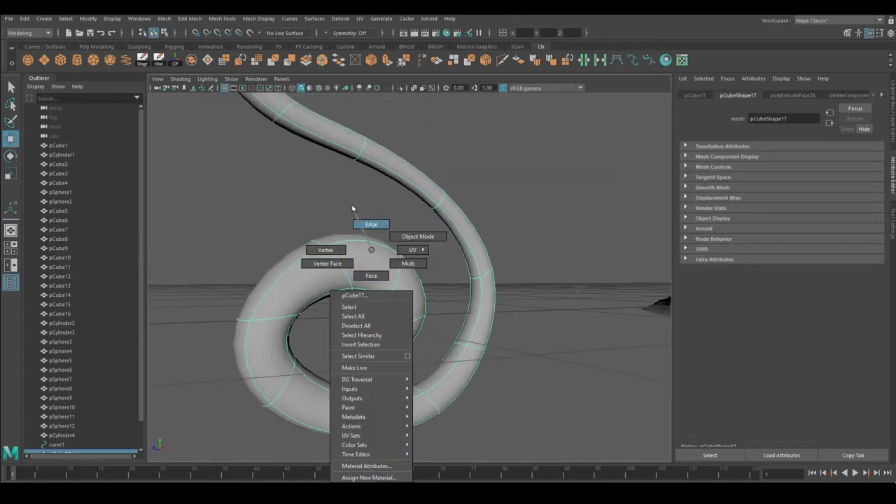
left_click_drag(391, 280, 370, 273, "alt")
right_click(369, 273)
left_click(416, 236)
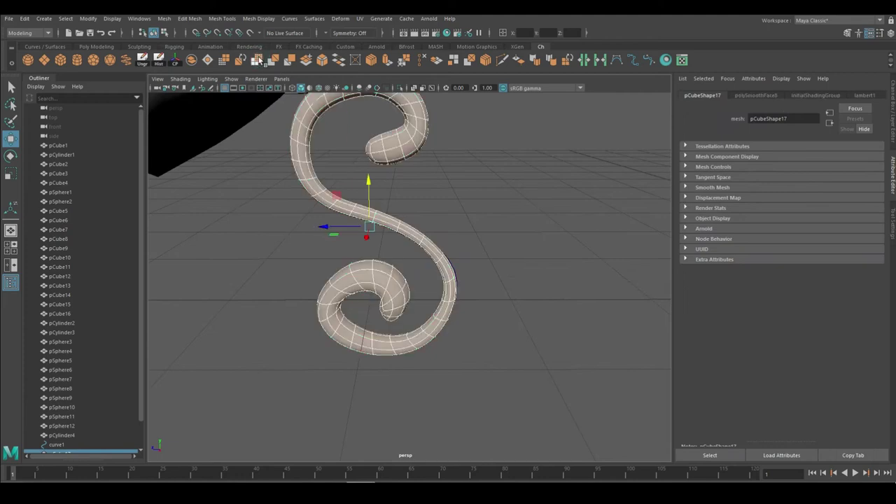
left_click_drag(225, 160, 361, 169, "alt")
scroll(406, 231, "up", 2)
key("e")
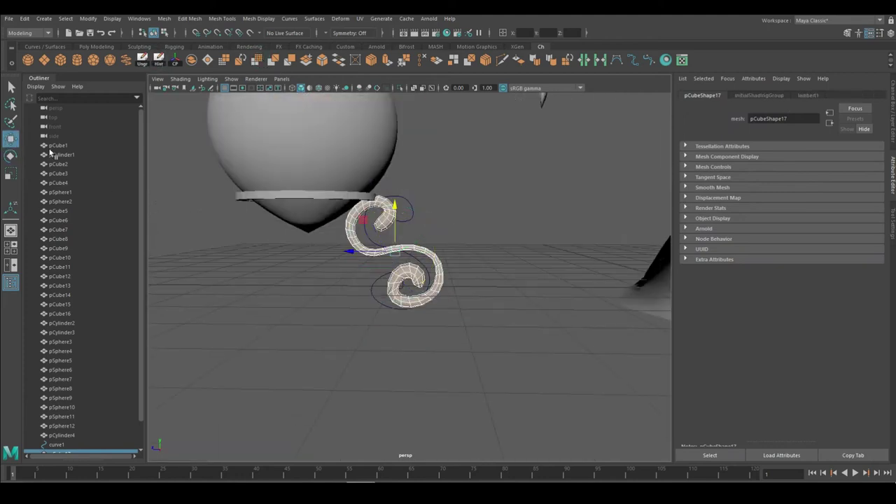
left_click(455, 290)
left_click(427, 280)
mouse_move(427, 280)
left_mouse_down("alt")
mouse_move(350, 203)
mouse_move(354, 231)
mouse_move(322, 200)
left_mouse_up("alt")
left_click(322, 201)
left_click(473, 202)
mouse_move(474, 202)
left_mouse_down("alt")
mouse_move(340, 236)
mouse_move(374, 292)
mouse_move(315, 210)
mouse_move(294, 292)
mouse_move(315, 280)
mouse_move(278, 294)
left_mouse_up("alt")
left_click(362, 226)
Step: Duplicate the spiral into copies rotated 120 degrees apart around the pot's base
key("ctrl+d")
key("e")
left_click(87, 18)
left_click(121, 61)
key("ctrl+d")
Step: Freeze the spiral's transformations with Modify > Freeze Transformations
left_click(420, 270)
left_click(88, 18)
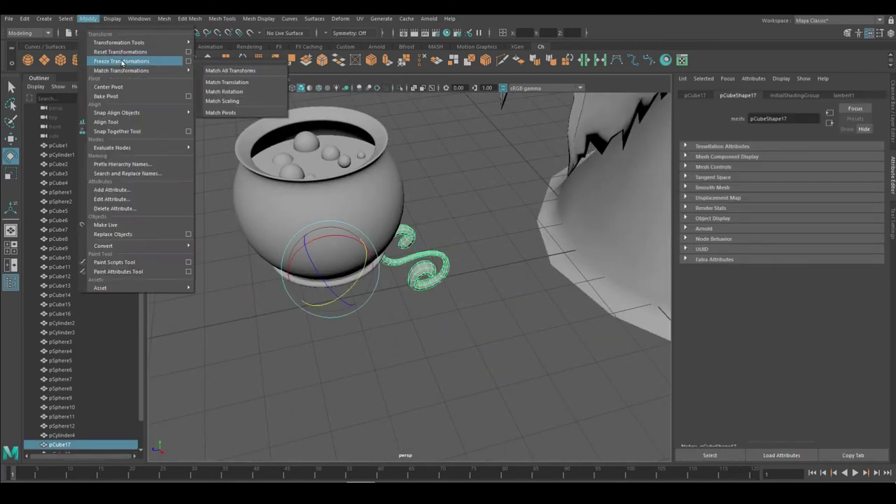
left_click(122, 62)
left_click_drag(406, 203, 413, 232, "alt")
key("ctrl+a")
Step: Orbit around the pot, its stand ring and the witch to frame them
mouse_move(272, 276)
left_mouse_down("alt")
mouse_move(384, 295)
mouse_move(450, 319)
mouse_move(421, 338)
left_mouse_up("alt")
left_click(408, 320)
scroll(422, 338, "up", 5)
left_click(395, 243)
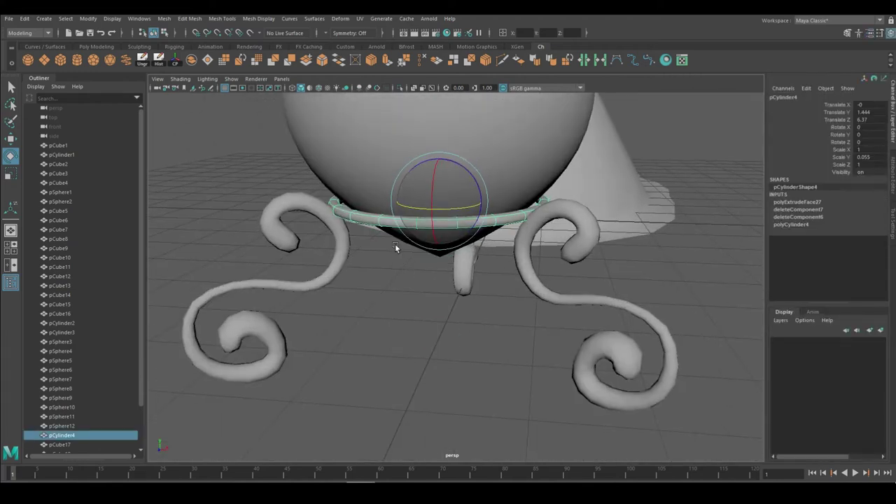
left_click_drag(395, 244, 344, 119, "alt")
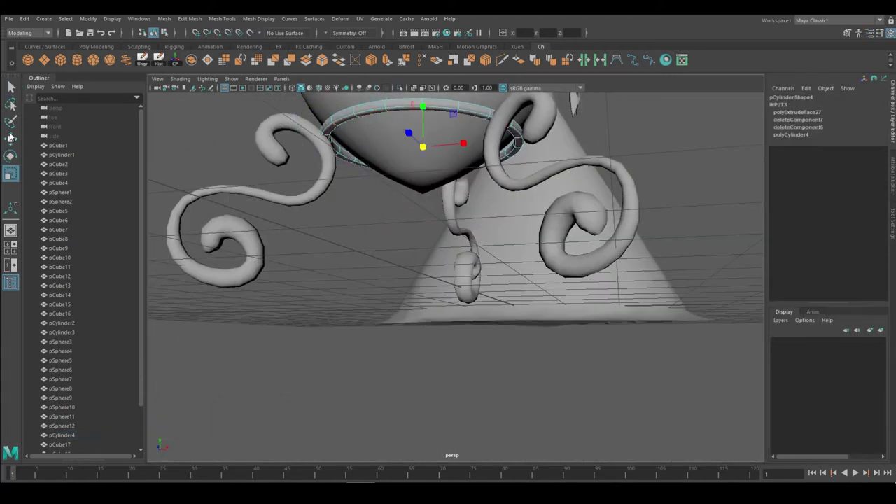
mouse_move(423, 118)
left_mouse_down("alt")
mouse_move(389, 236)
mouse_move(333, 170)
left_mouse_up("alt")
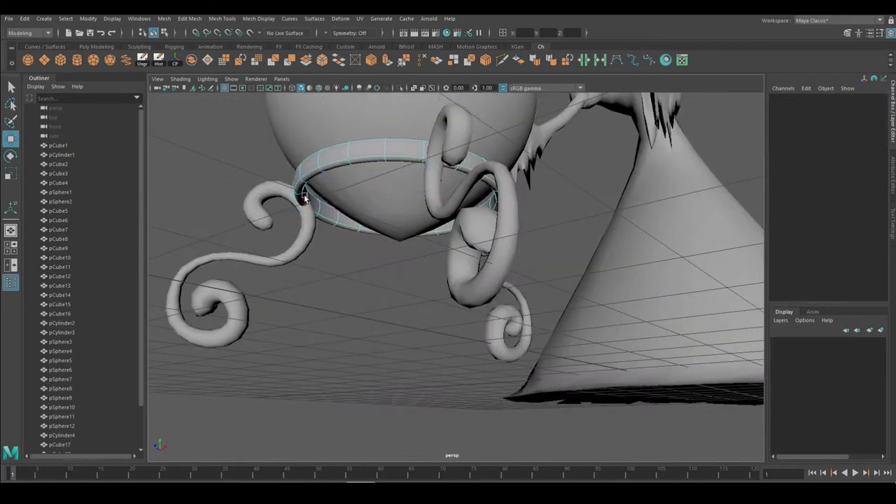
mouse_move(349, 214)
left_mouse_down("alt")
mouse_move(371, 294)
mouse_move(448, 292)
left_mouse_up("alt")
scroll(384, 308, "down", 5)
left_click(384, 308)
Step: Select a stand leg and check the legs from several angles with the Move options shown
scroll(550, 346, "up", 3)
left_click_drag(550, 346, 410, 298, "alt")
left_click(410, 297)
mouse_move(365, 273)
left_mouse_down("alt")
mouse_move(472, 330)
mouse_move(468, 277)
mouse_move(490, 210)
left_mouse_up("alt")
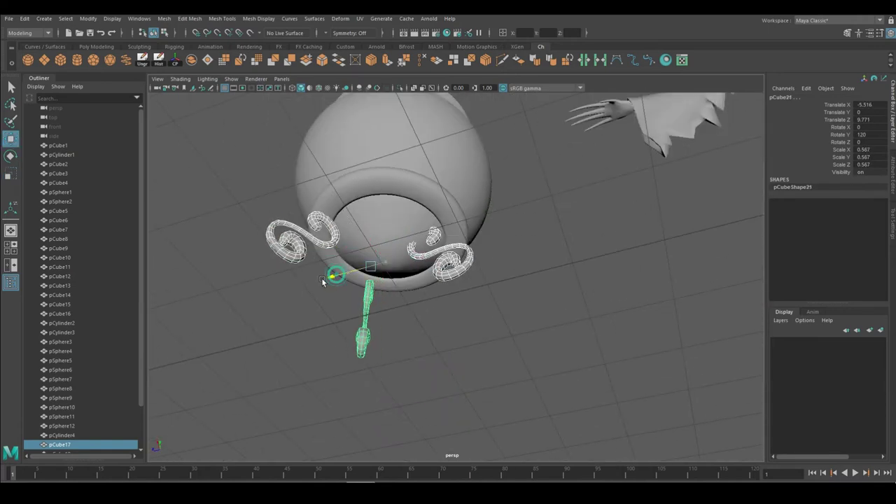
left_click(892, 222)
mouse_move(357, 267)
left_mouse_down("alt")
mouse_move(363, 223)
mouse_move(326, 264)
left_mouse_up("alt")
mouse_move(384, 212)
left_mouse_down("alt")
mouse_move(362, 216)
mouse_move(410, 200)
mouse_move(392, 194)
mouse_move(420, 271)
mouse_move(443, 226)
mouse_move(363, 208)
left_mouse_up("alt")
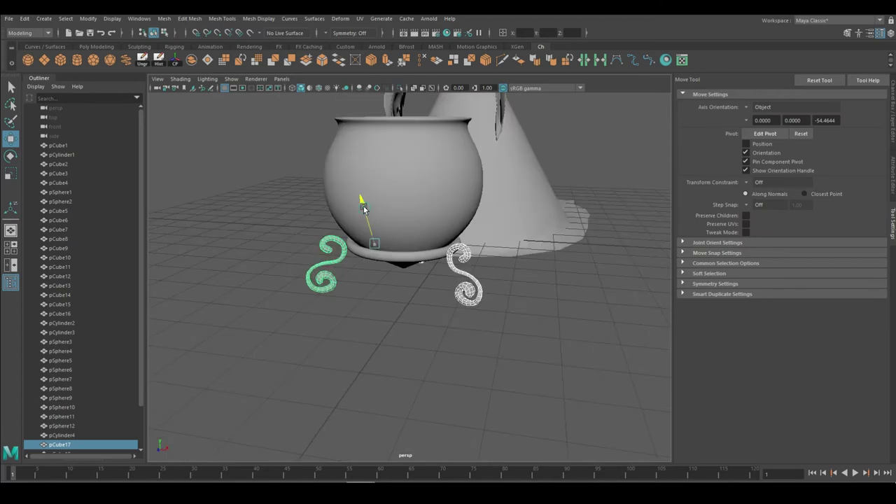
mouse_move(406, 231)
left_mouse_down("alt")
mouse_move(455, 323)
mouse_move(463, 303)
mouse_move(457, 284)
mouse_move(553, 199)
mouse_move(500, 200)
mouse_move(434, 226)
left_mouse_up("alt")
mouse_move(413, 288)
left_mouse_down("alt")
mouse_move(395, 284)
mouse_move(448, 278)
mouse_move(376, 284)
mouse_move(443, 255)
mouse_move(392, 266)
left_mouse_up("alt")
Step: Select the left leg, set Move Axis Orientation to Object, and check its placement
left_click(385, 278)
key("w")
key("w")
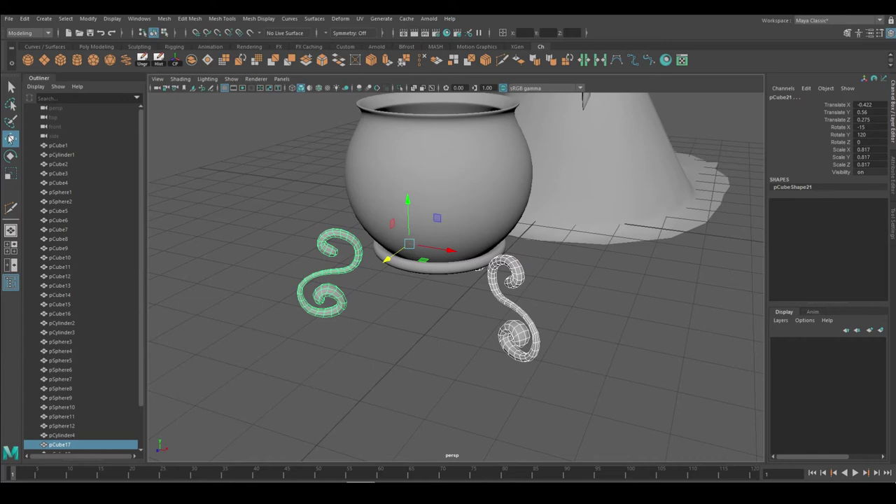
double_click(11, 139)
left_click(744, 119)
left_click_drag(424, 237, 325, 228, "alt")
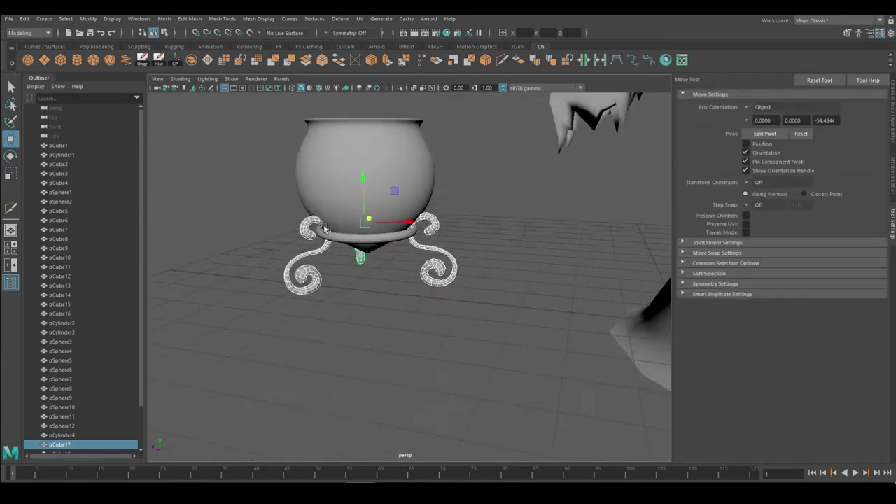
mouse_move(479, 209)
left_mouse_down("alt")
mouse_move(469, 270)
mouse_move(425, 313)
left_mouse_up("alt")
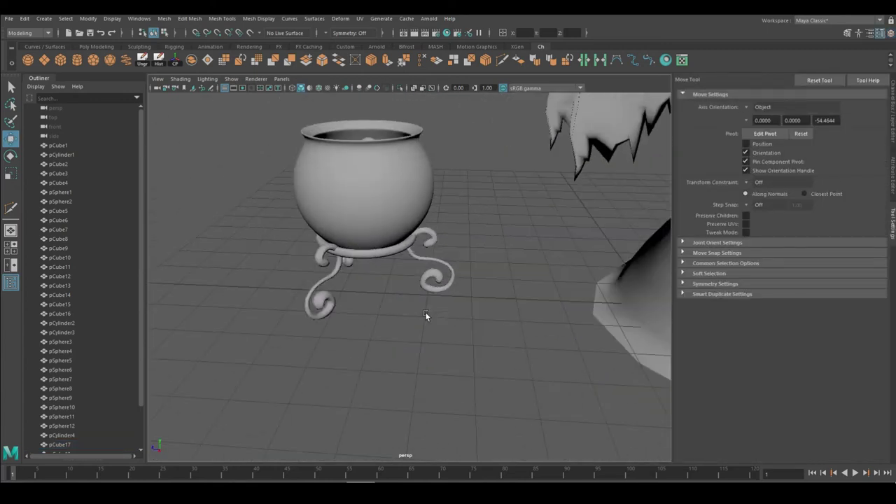
mouse_move(337, 222)
left_mouse_down("alt")
mouse_move(327, 231)
mouse_move(383, 189)
left_mouse_up("alt")
Step: Create a polygon sphere and lower its subdivisions to 7 and 5
left_click(525, 254)
scroll(567, 257, "down", 5)
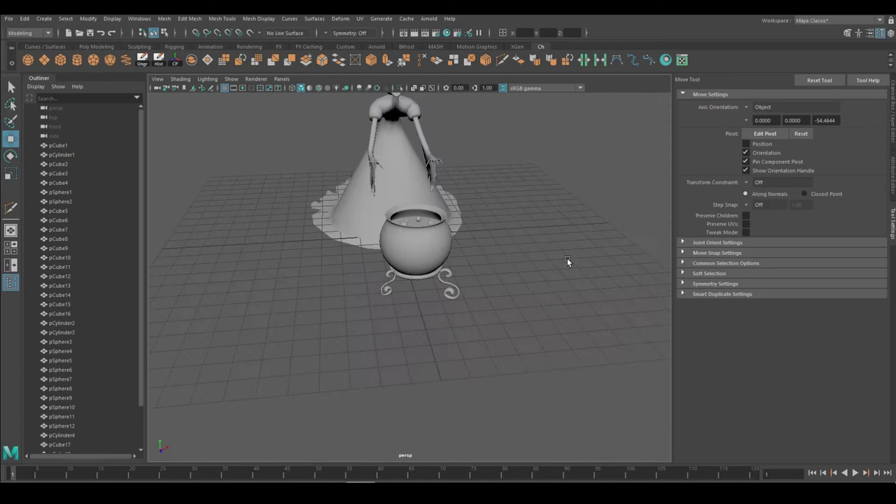
scroll(430, 244, "up", 4)
left_click(28, 59)
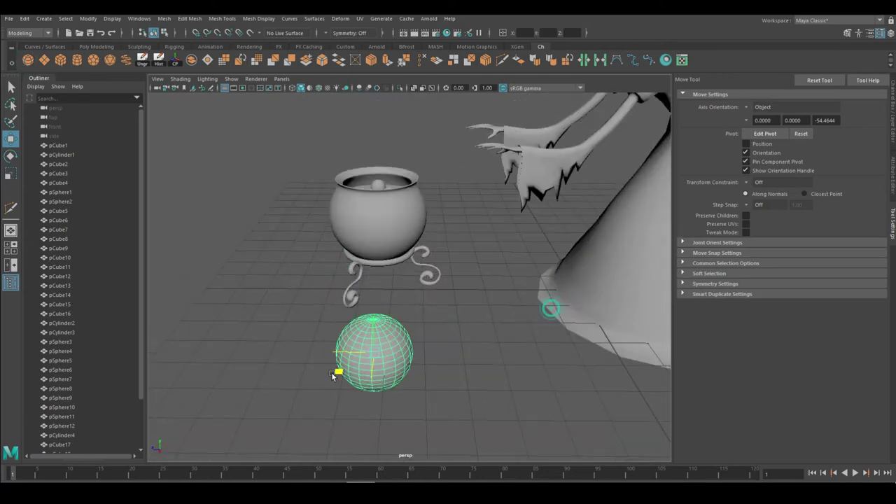
key("ctrl+a")
left_click(792, 95)
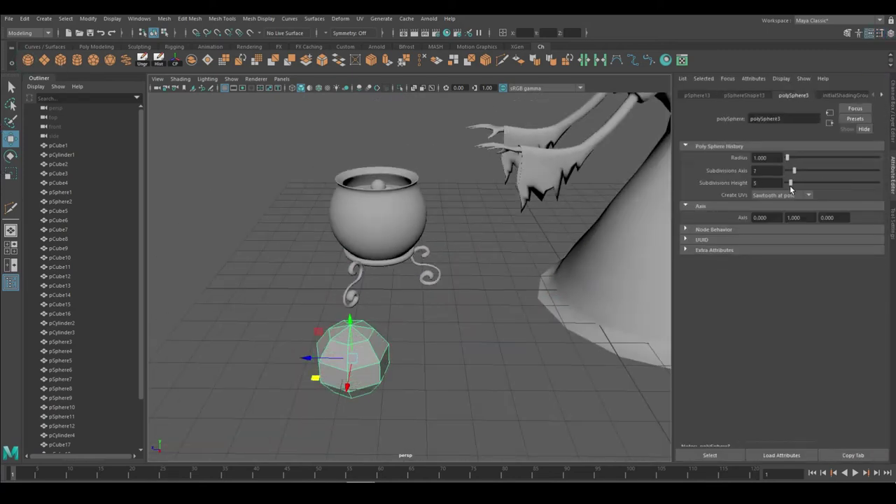
left_click_drag(420, 315, 455, 266, "alt")
Step: Pull the sphere's top vertex upward into a point with smooth preview (3) on
key("F9")
left_click(380, 266)
left_click_drag(392, 231, 350, 234, "alt")
key("3")
mouse_move(350, 142)
left_mouse_down()
mouse_move(349, 126)
mouse_move(308, 278)
left_mouse_up()
Step: Refine the teardrop by adjusting its bottom vertex, middle edge loop and top vertex
left_click_drag(397, 167, 336, 266, "alt")
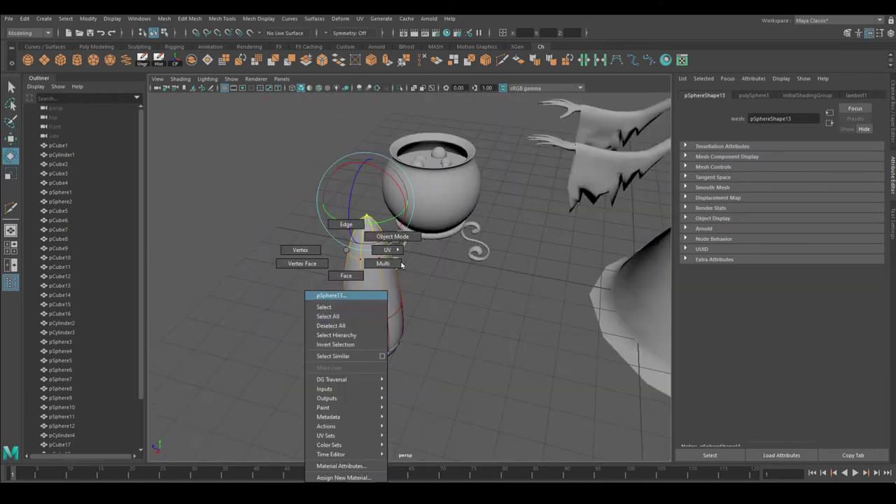
right_click_drag(336, 266, 350, 223)
left_click(393, 301)
left_click_drag(419, 314, 427, 280, "alt")
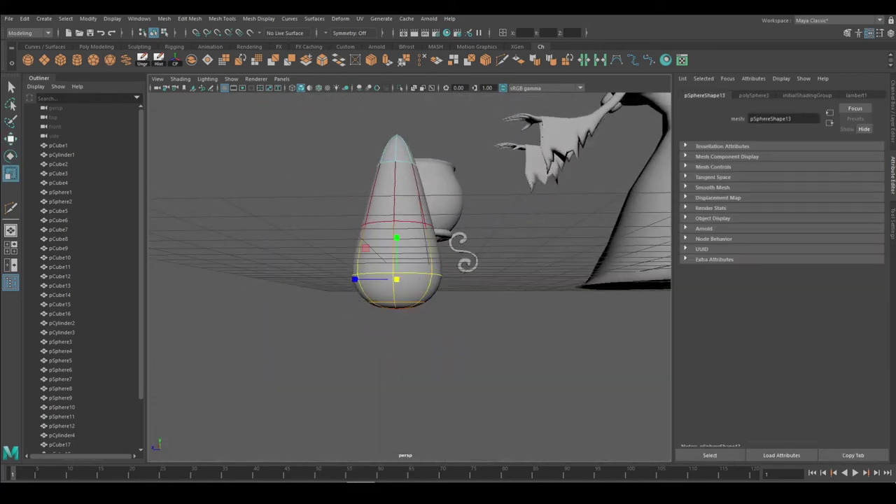
left_click(382, 224)
mouse_move(406, 227)
left_mouse_down("alt")
mouse_move(404, 252)
mouse_move(378, 210)
left_mouse_up("alt")
left_click(355, 171)
mouse_move(355, 172)
left_mouse_down("alt")
mouse_move(383, 144)
mouse_move(319, 225)
mouse_move(392, 301)
mouse_move(488, 369)
mouse_move(462, 364)
mouse_move(481, 334)
left_mouse_up("alt")
Step: Reselect the teardrop with the Move tool, then select the ground plane near the pot
left_click(487, 369)
left_click(357, 280)
mouse_move(357, 280)
left_mouse_down("alt")
mouse_move(382, 294)
mouse_move(395, 280)
mouse_move(411, 286)
mouse_move(372, 316)
left_mouse_up("alt")
key("w")
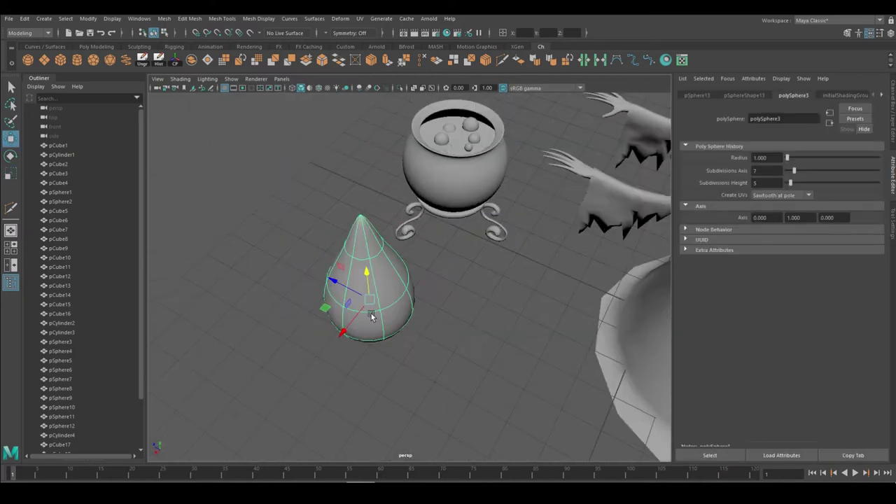
left_click(453, 388)
scroll(455, 385, "down", 5)
scroll(122, 364, "down", 3)
left_click(613, 341)
mouse_move(613, 341)
left_mouse_down("alt")
mouse_move(471, 281)
mouse_move(490, 294)
left_mouse_up("alt")
Step: Select the teardrop under the pot and frame it in the view
left_click_drag(308, 126, 528, 299)
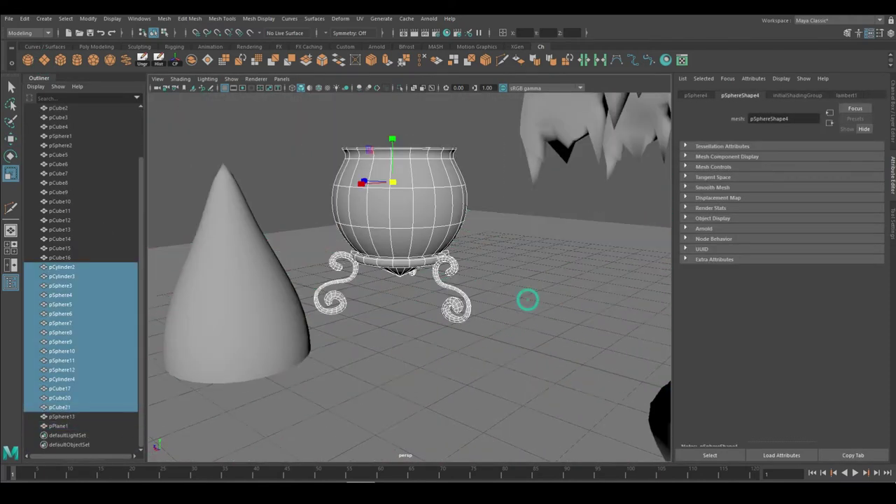
double_click(11, 138)
mouse_move(392, 135)
left_mouse_down("alt")
mouse_move(262, 376)
mouse_move(369, 360)
left_mouse_up("alt")
left_click(263, 377)
left_click(420, 280)
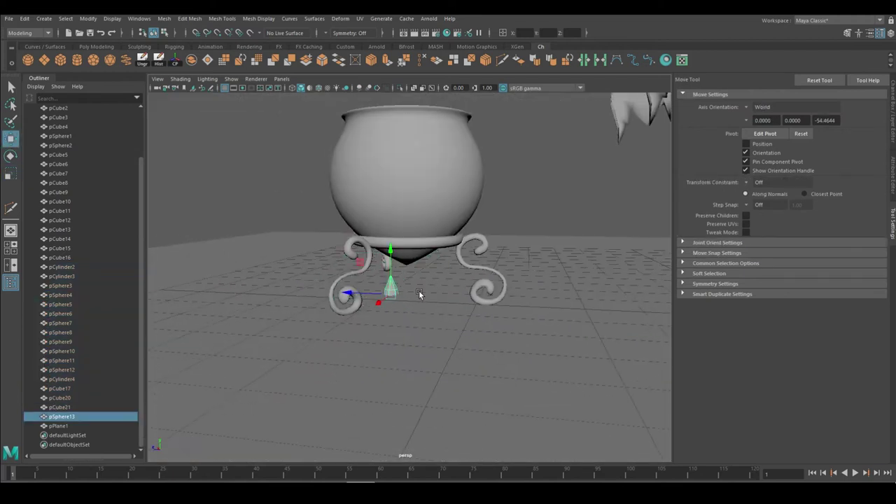
key("f")
Step: Edit the teardrop's pivot, move it onto the floor beside a leg, and scale it
key("d")
key("d")
mouse_move(403, 307)
left_mouse_down("alt")
mouse_move(385, 362)
mouse_move(381, 258)
mouse_move(392, 280)
left_mouse_up("alt")
left_click_drag(392, 280, 439, 330, "alt")
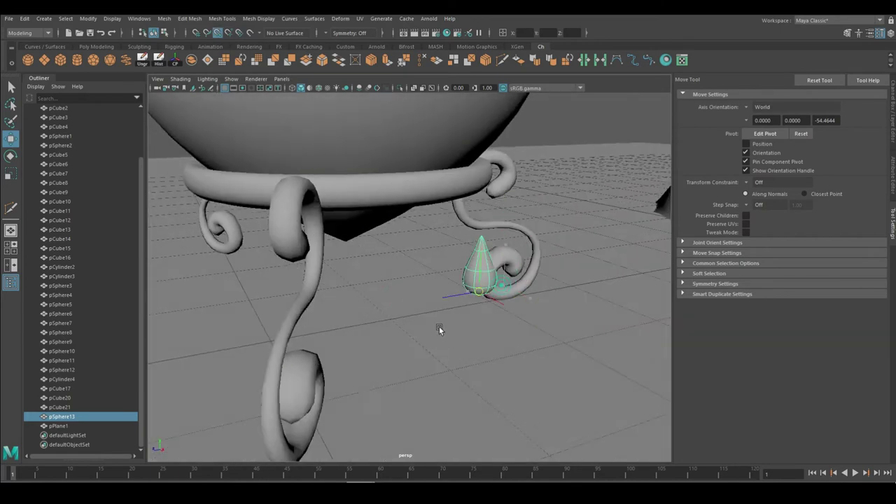
left_click_drag(582, 302, 424, 314, "alt")
mouse_move(366, 304)
left_mouse_down("alt")
mouse_move(411, 293)
mouse_move(191, 241)
mouse_move(344, 326)
mouse_move(444, 340)
mouse_move(457, 299)
mouse_move(431, 231)
left_mouse_up("alt")
key("r")
key("F9")
mouse_move(436, 321)
left_mouse_down("alt")
mouse_move(448, 335)
mouse_move(438, 366)
mouse_move(375, 343)
mouse_move(482, 350)
left_mouse_up("alt")
key("F8")
Step: Duplicate the teardrop with Ctrl+D and reselect the original
key("ctrl+d")
left_click_drag(404, 274, 398, 351, "alt")
mouse_move(409, 315)
left_mouse_down("alt")
mouse_move(395, 272)
mouse_move(226, 297)
mouse_move(418, 242)
left_mouse_up("alt")
left_click(395, 273)
mouse_move(406, 294)
left_mouse_down("alt")
mouse_move(433, 333)
mouse_move(421, 312)
mouse_move(336, 294)
mouse_move(462, 287)
mouse_move(380, 300)
mouse_move(342, 259)
mouse_move(392, 231)
mouse_move(412, 287)
mouse_move(476, 270)
mouse_move(476, 294)
mouse_move(552, 340)
mouse_move(457, 289)
mouse_move(430, 299)
mouse_move(329, 136)
mouse_move(334, 343)
mouse_move(434, 295)
mouse_move(399, 329)
mouse_move(410, 256)
mouse_move(399, 320)
mouse_move(438, 301)
mouse_move(429, 245)
mouse_move(399, 294)
mouse_move(410, 336)
mouse_move(424, 305)
mouse_move(385, 270)
mouse_move(566, 316)
mouse_move(420, 245)
left_mouse_up("alt")
Step: Move and rotate the teardrop copies under the other legs, adjusting the Move axis orientation
key("w")
left_click(430, 299)
key("e")
key("w")
right_click_drag(420, 245, 163, 145, "alt")
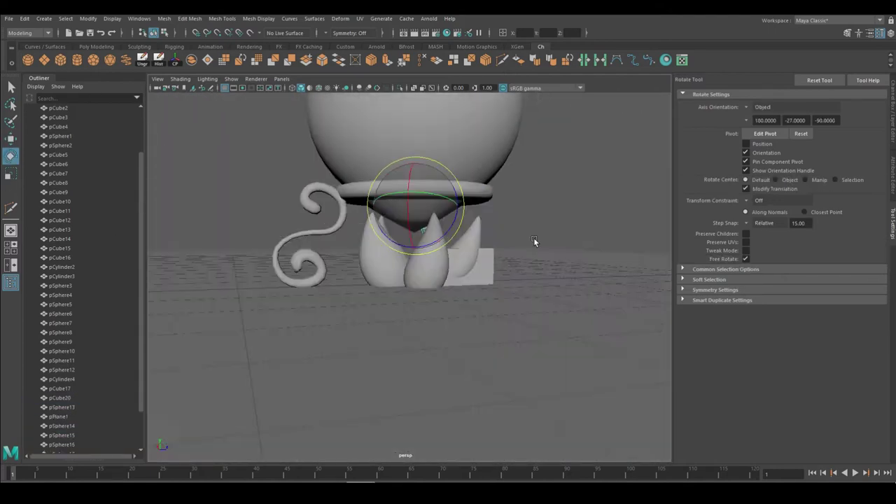
left_click(761, 107)
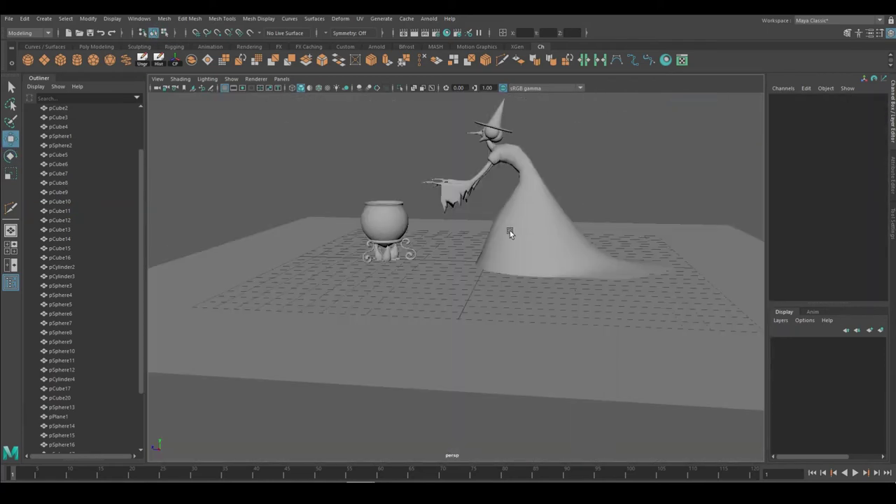
left_click(510, 231)
key("f")
left_click_drag(544, 279, 676, 203, "alt")
left_click(677, 203)
mouse_move(677, 203)
right_mouse_down("alt")
mouse_move(434, 285)
mouse_move(472, 286)
right_mouse_up("alt")
scroll(463, 196, "up", 3)
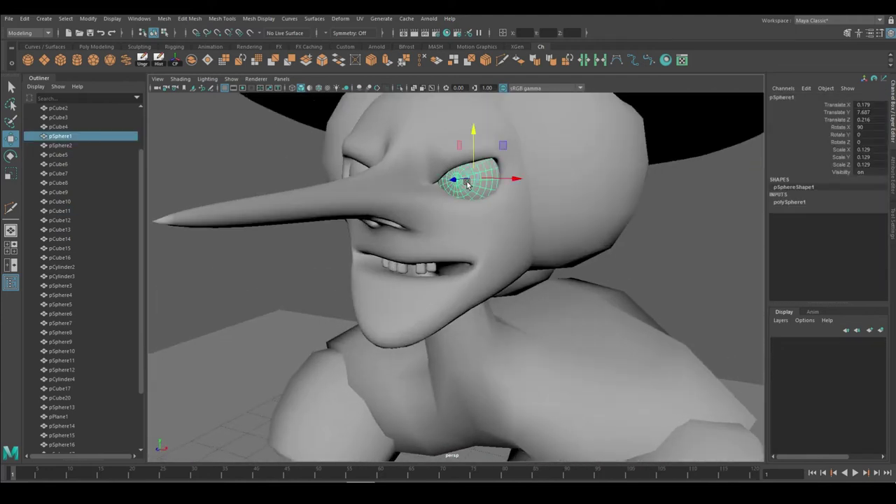
scroll(542, 239, "down", 5)
scroll(526, 295, "up", 5)
scroll(564, 270, "down", 5)
left_click_drag(564, 269, 517, 332, "alt")
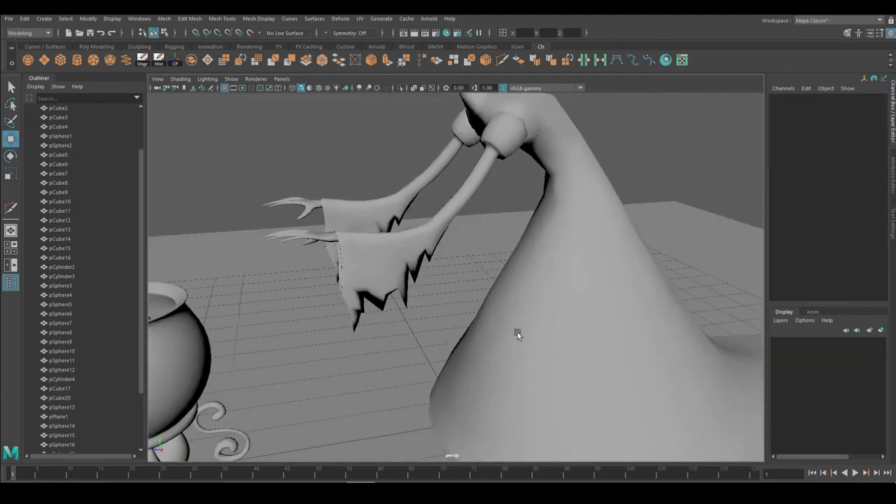
scroll(518, 331, "down", 5)
mouse_move(505, 296)
left_mouse_down("alt")
mouse_move(490, 224)
mouse_move(483, 235)
left_mouse_up("alt")
scroll(490, 212, "up", 2)
scroll(474, 257, "up", 5)
left_click(474, 257)
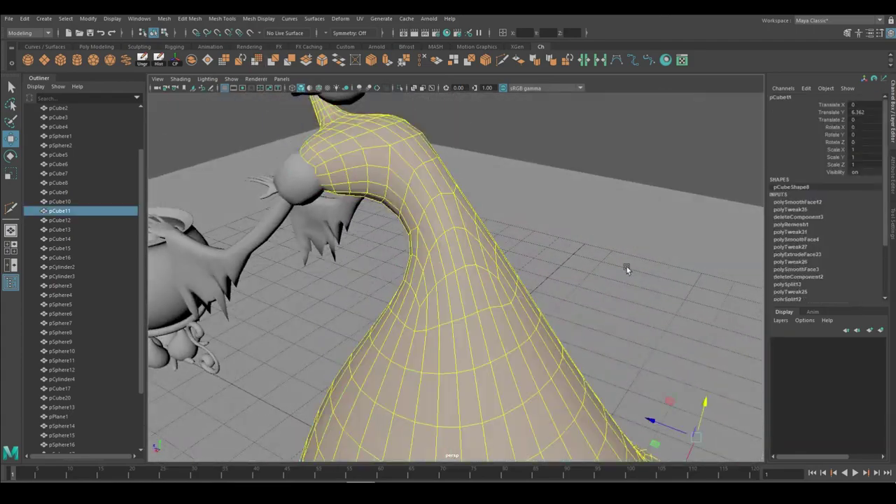
scroll(626, 270, "down", 5)
left_click_drag(626, 270, 421, 155, "alt")
left_click(421, 154)
scroll(536, 222, "up", 5)
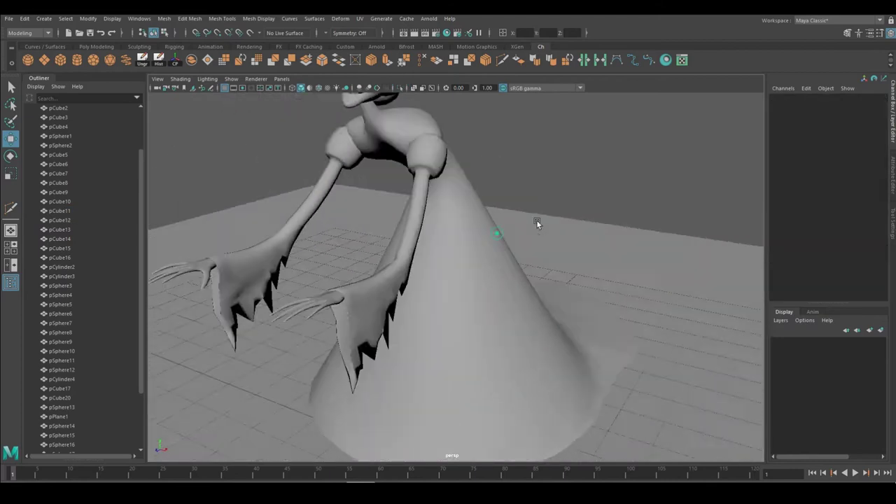
scroll(536, 223, "down", 4)
left_click(417, 196)
left_click_drag(417, 196, 490, 231, "alt")
left_click(510, 300)
Step: Select the witch's arms together with her cone body
left_click_drag(510, 300, 392, 252, "alt")
left_click(325, 250, "shift")
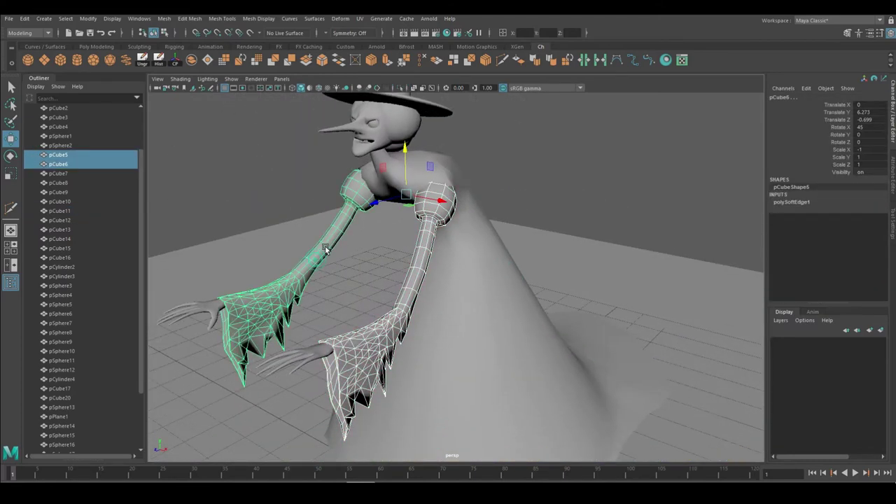
left_click(192, 64)
mouse_move(455, 280)
left_mouse_down("alt")
mouse_move(515, 290)
mouse_move(476, 296)
mouse_move(580, 296)
mouse_move(512, 203)
mouse_move(416, 291)
mouse_move(408, 280)
left_mouse_up("alt")
left_click(513, 319)
Step: Combine the arms and body with Mesh > Booleans > Union
left_click(222, 19)
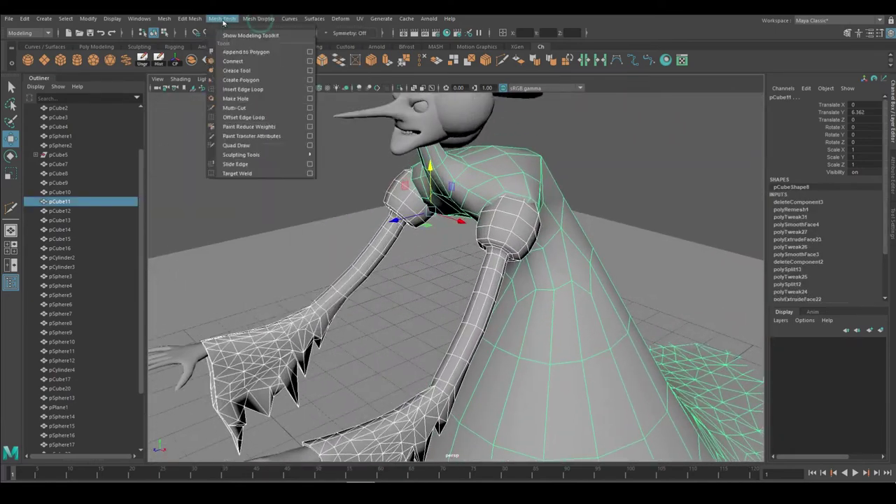
left_click(299, 54)
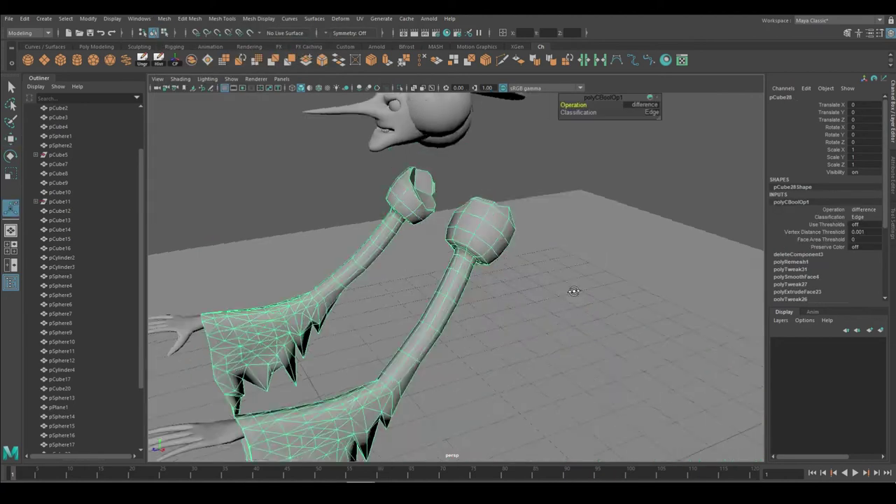
left_click_drag(392, 280, 451, 271, "alt")
left_click(221, 18)
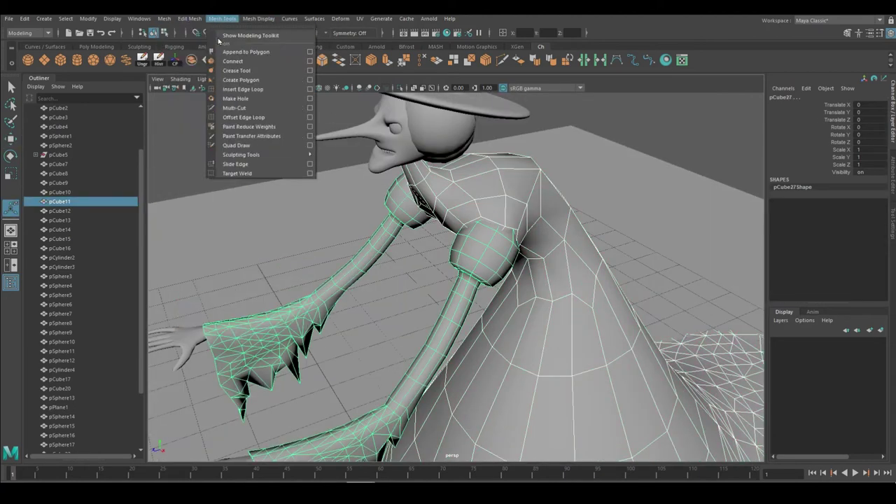
left_click(327, 42)
left_click(315, 271)
Step: Select the united mesh in vertex mode and pick a shoulder seam vertex with the Move tool
mouse_move(483, 314)
left_mouse_down("alt")
mouse_move(510, 286)
mouse_move(478, 352)
mouse_move(394, 248)
mouse_move(510, 216)
mouse_move(452, 280)
mouse_move(490, 210)
left_mouse_up("alt")
scroll(457, 230, "down", 5)
left_click(490, 235)
scroll(523, 207, "up", 5)
key("F9")
left_click(442, 192)
key("w")
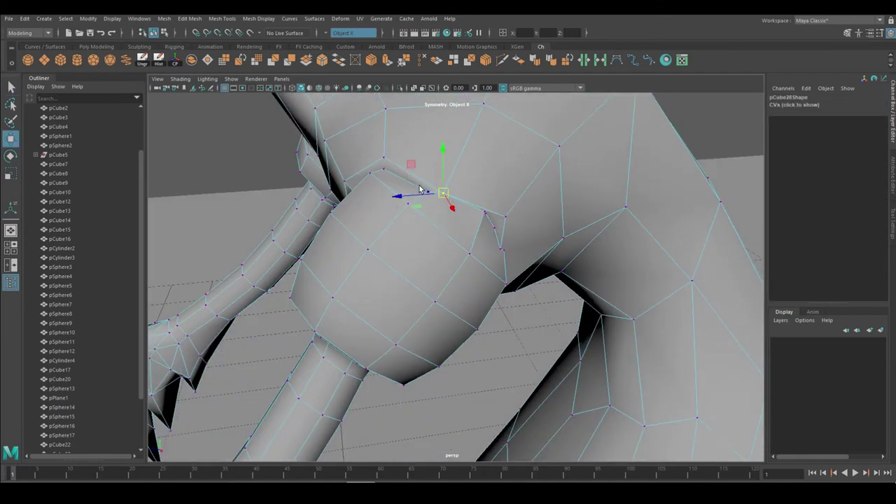
left_click_drag(420, 189, 455, 242, "alt")
Step: Move the shoulder and armpit seam vertices together and merge them at 0.01 distance
mouse_move(400, 244)
left_mouse_down("alt")
mouse_move(620, 260)
mouse_move(478, 249)
left_mouse_up("alt")
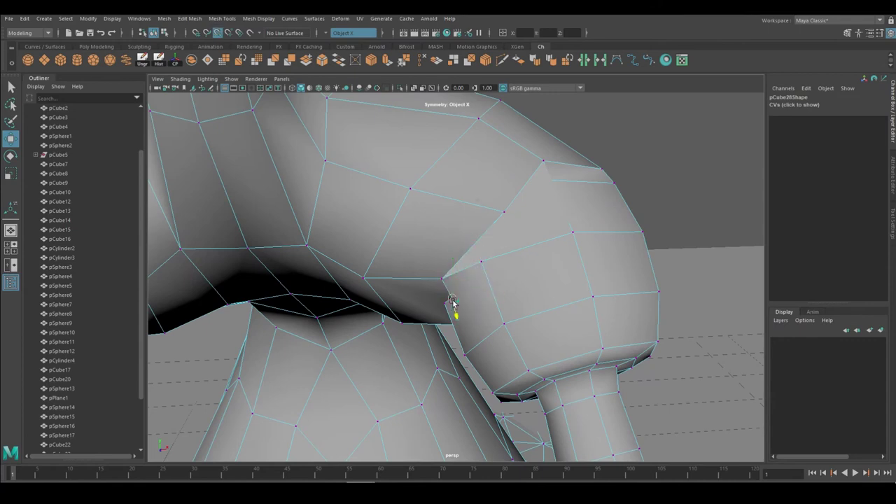
left_click_drag(480, 315, 527, 244, "alt")
mouse_move(501, 275)
left_mouse_down("alt")
mouse_move(489, 224)
mouse_move(492, 247)
left_mouse_up("alt")
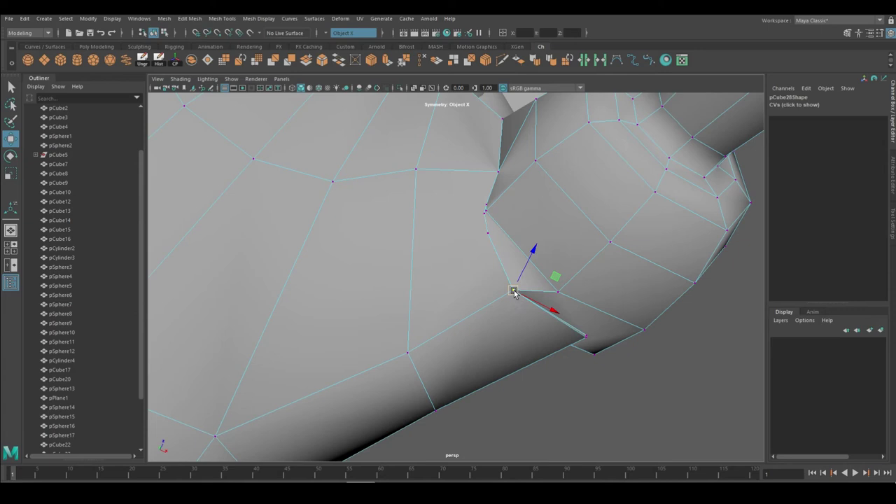
mouse_move(510, 293)
left_mouse_down("alt")
mouse_move(464, 304)
mouse_move(498, 265)
mouse_move(466, 240)
mouse_move(518, 240)
mouse_move(438, 254)
mouse_move(448, 292)
mouse_move(389, 262)
left_mouse_up("alt")
mouse_move(413, 235)
left_mouse_down("alt")
mouse_move(405, 266)
mouse_move(364, 269)
left_mouse_up("alt")
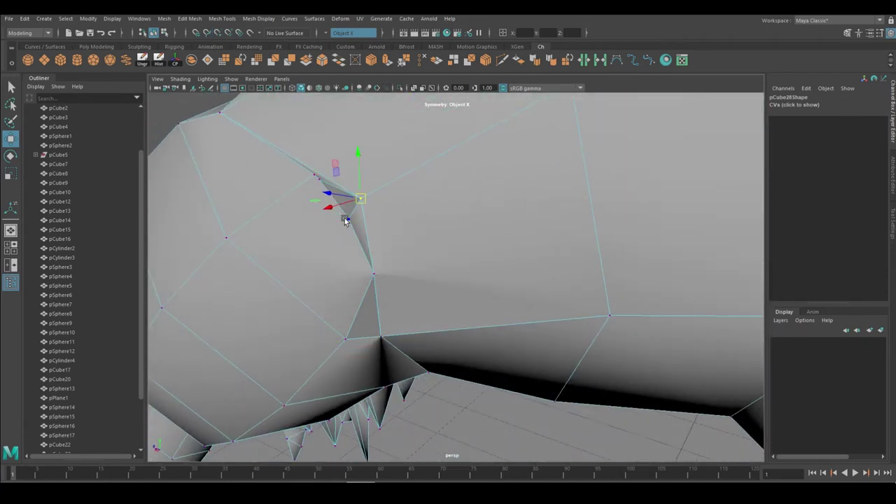
mouse_move(319, 184)
left_mouse_down("alt")
mouse_move(416, 292)
mouse_move(358, 266)
mouse_move(300, 306)
mouse_move(372, 282)
left_mouse_up("alt")
left_click(404, 61)
mouse_move(397, 214)
left_mouse_down("alt")
mouse_move(576, 206)
mouse_move(456, 282)
mouse_move(592, 271)
mouse_move(549, 293)
mouse_move(566, 305)
mouse_move(574, 243)
left_mouse_up("alt")
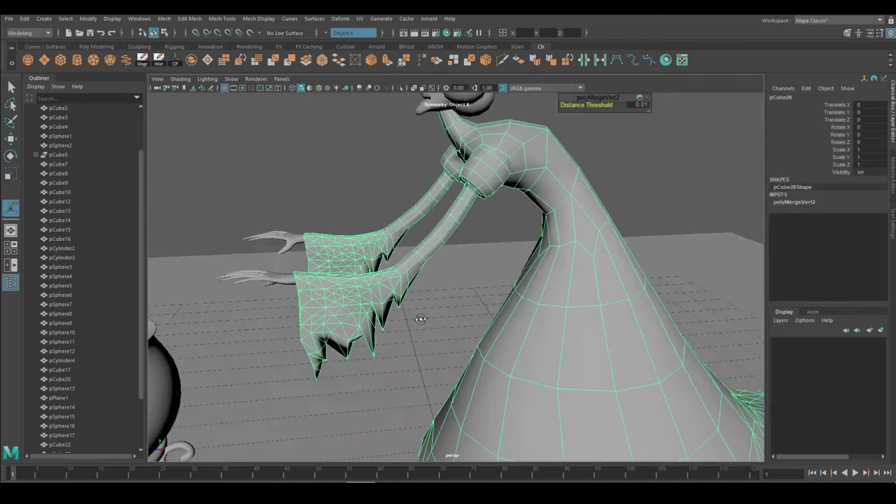
Step: Preview the witch mesh smoothed with 3, then return to low-poly display with 1
key("3")
mouse_move(420, 320)
left_mouse_down("alt")
mouse_move(500, 256)
mouse_move(462, 253)
mouse_move(461, 301)
mouse_move(465, 283)
left_mouse_up("alt")
key("1")
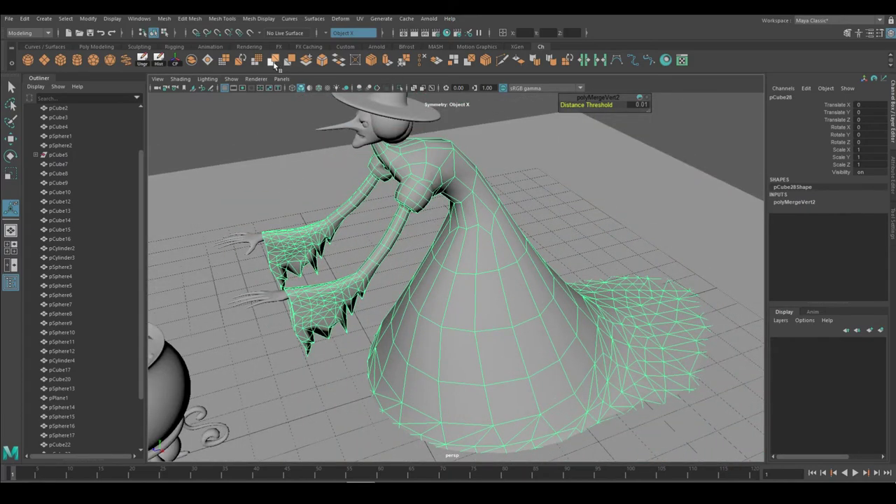
mouse_move(474, 208)
left_mouse_down("alt")
mouse_move(389, 256)
mouse_move(455, 248)
mouse_move(459, 202)
mouse_move(402, 269)
left_mouse_up("alt")
Step: Quadrangulate and smooth the pCube28 witch mesh with 1 division
scroll(359, 273, "up", 3)
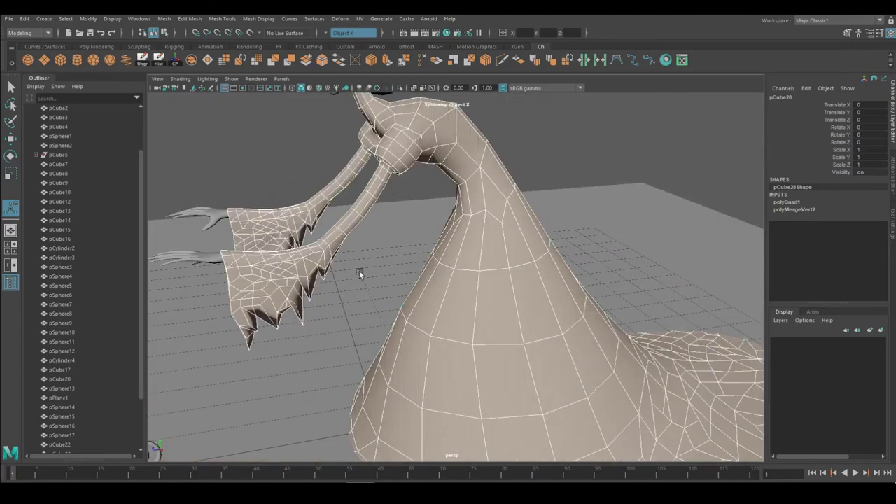
left_click(256, 59)
scroll(264, 115, "down", 3)
mouse_move(263, 114)
left_mouse_down("alt")
mouse_move(551, 234)
mouse_move(491, 287)
mouse_move(503, 231)
mouse_move(514, 280)
mouse_move(509, 216)
mouse_move(520, 214)
mouse_move(495, 292)
left_mouse_up("alt")
scroll(492, 287, "up", 3)
scroll(491, 287, "down", 3)
scroll(504, 230, "up", 3)
scroll(520, 214, "down", 3)
Step: Select the smoothed dress mesh with the Move tool and view it from underneath
left_click(495, 292)
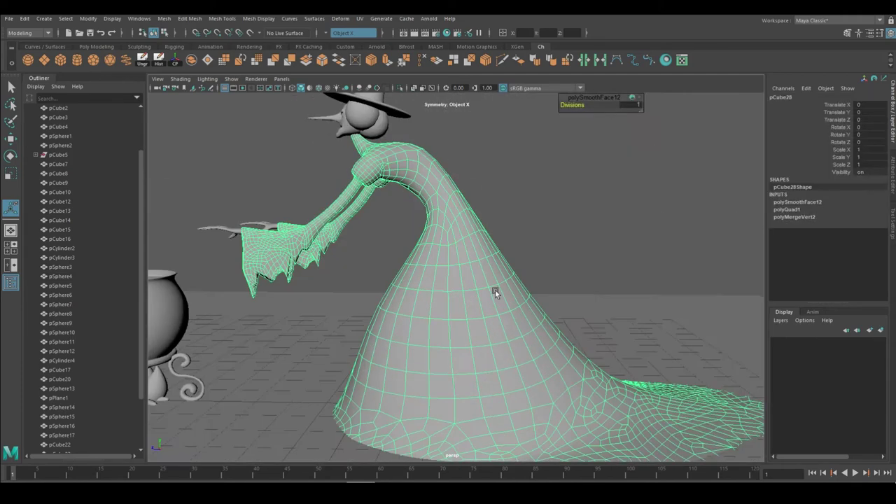
key("w")
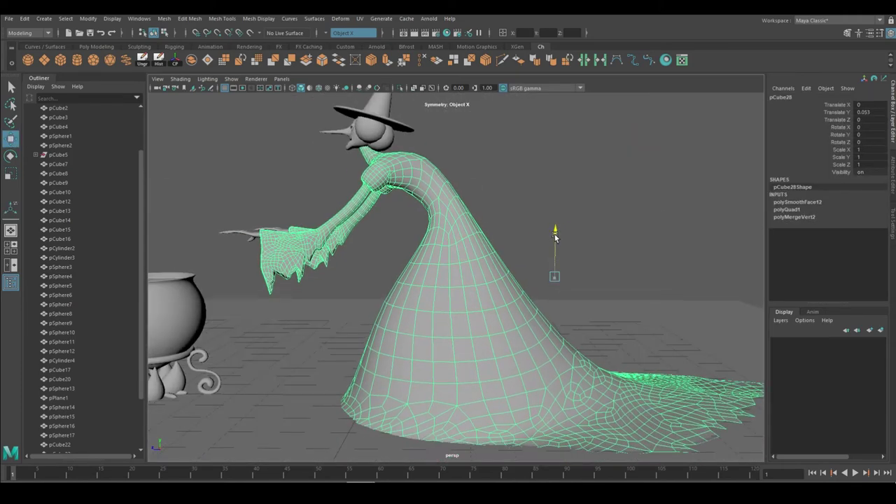
scroll(555, 238, "down", 3)
left_click_drag(520, 250, 452, 296, "alt")
Step: Frame the dress and pull its hem vertices down to the ground
scroll(452, 296, "up", 3)
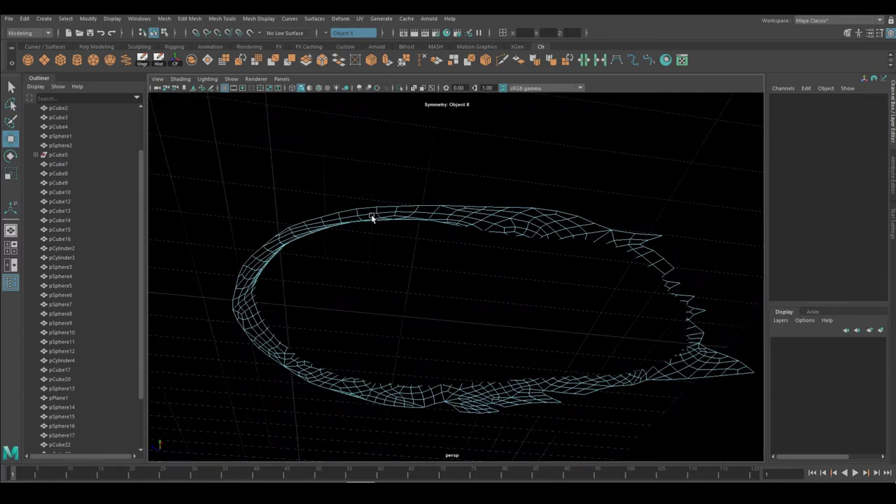
left_click(371, 217)
key("f")
mouse_move(495, 260)
left_mouse_down("alt")
mouse_move(548, 262)
mouse_move(494, 254)
mouse_move(500, 266)
mouse_move(564, 65)
mouse_move(480, 339)
mouse_move(352, 360)
mouse_move(423, 275)
mouse_move(359, 304)
mouse_move(523, 292)
left_mouse_up("alt")
mouse_move(526, 352)
left_mouse_down("alt")
mouse_move(440, 373)
mouse_move(506, 360)
mouse_move(510, 336)
mouse_move(475, 344)
mouse_move(504, 313)
mouse_move(494, 297)
left_mouse_up("alt")
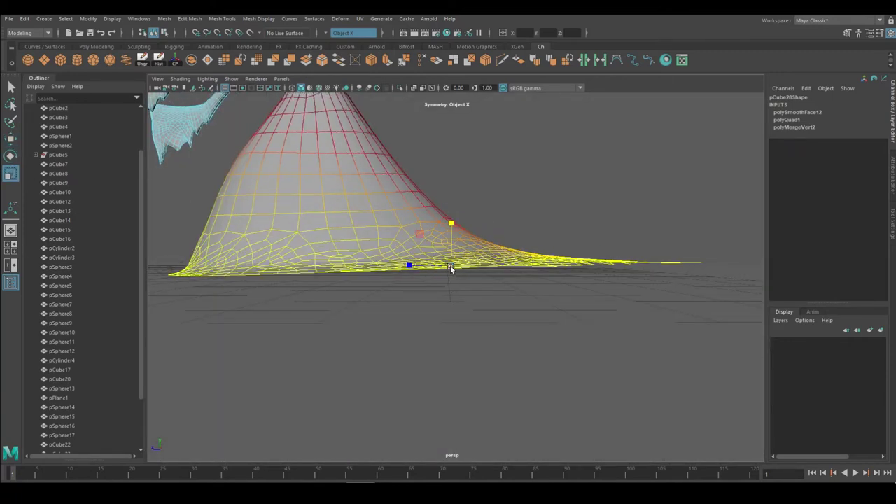
left_click_drag(467, 309, 470, 312, "alt")
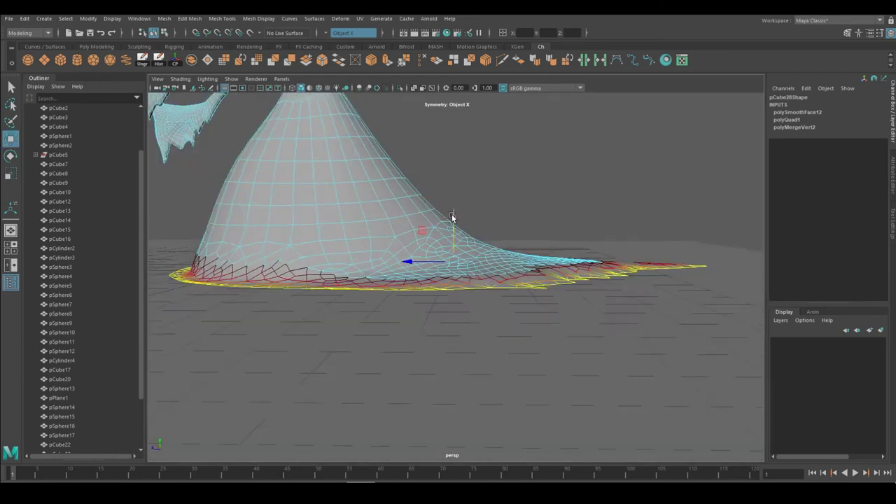
Step: Flare the hem outward across the floor, then select the ground plane pPlane1
mouse_move(455, 224)
left_mouse_down("alt")
mouse_move(425, 252)
mouse_move(510, 245)
left_mouse_up("alt")
right_click_drag(510, 244, 579, 213)
mouse_move(578, 212)
left_mouse_down("alt")
mouse_move(467, 265)
mouse_move(595, 308)
left_mouse_up("alt")
left_click(595, 308)
right_click_drag(540, 242, 556, 202)
left_click_drag(556, 201, 529, 319, "alt")
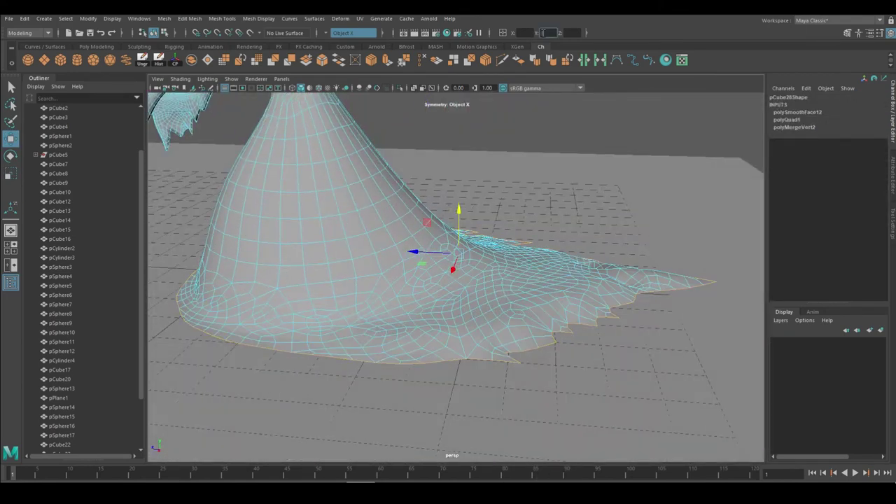
scroll(455, 279, "down", 5)
left_click(270, 202)
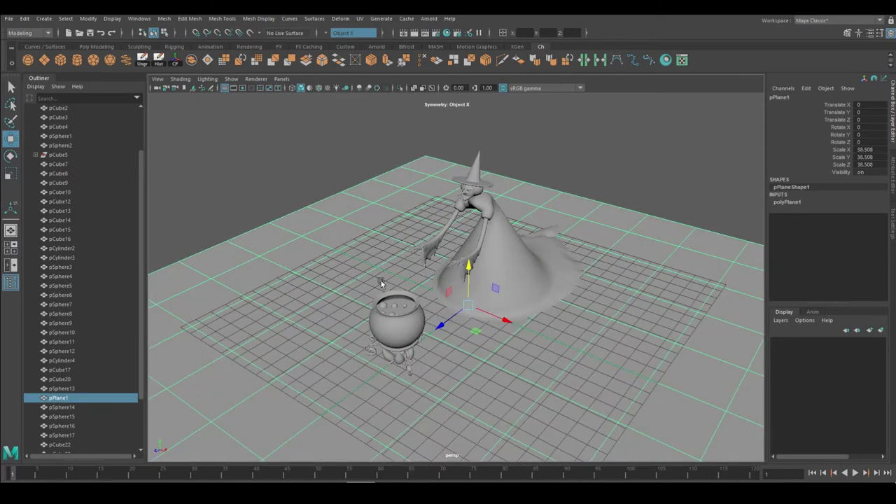
Step: Select the ground plane pPlane1, turn off symmetry, and rotate and reposition it
left_click(349, 317)
mouse_move(311, 273)
left_mouse_down("alt")
mouse_move(425, 314)
mouse_move(490, 315)
mouse_move(510, 345)
mouse_move(467, 308)
mouse_move(553, 349)
mouse_move(471, 246)
mouse_move(548, 395)
left_mouse_up("alt")
key("w")
right_click(471, 247)
mouse_move(504, 413)
left_mouse_down("alt")
mouse_move(500, 311)
mouse_move(234, 304)
mouse_move(432, 324)
mouse_move(396, 389)
left_mouse_up("alt")
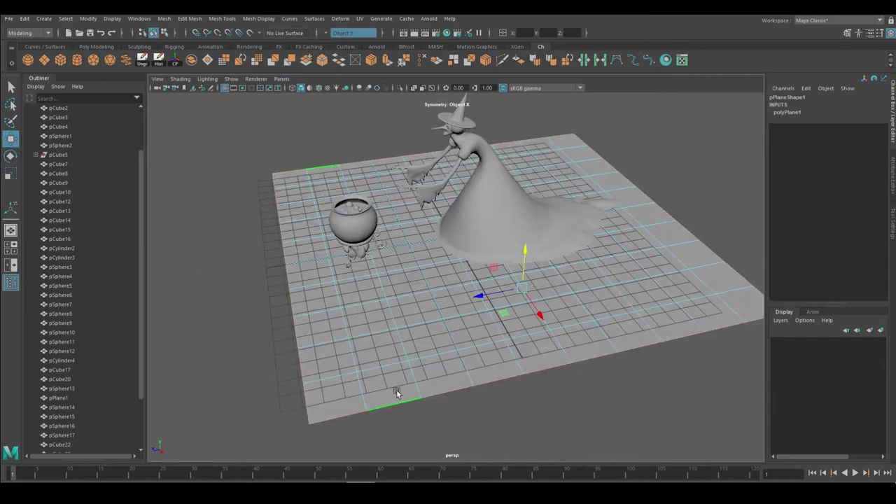
left_click(327, 37)
mouse_move(410, 306)
left_mouse_down("alt")
mouse_move(490, 236)
mouse_move(394, 180)
left_mouse_up("alt")
right_click(490, 236)
mouse_move(163, 294)
left_mouse_down("alt")
mouse_move(387, 299)
mouse_move(539, 266)
mouse_move(490, 252)
mouse_move(354, 271)
mouse_move(442, 261)
mouse_move(529, 294)
left_mouse_up("alt")
key("q")
left_click(12, 156)
key("w")
Step: Extrude pPlane1's faces into a thick slab, scaling them to 0.967 and lifting them slightly
left_click(529, 295)
right_click_drag(522, 249, 522, 275)
left_click_drag(522, 275, 465, 303, "alt")
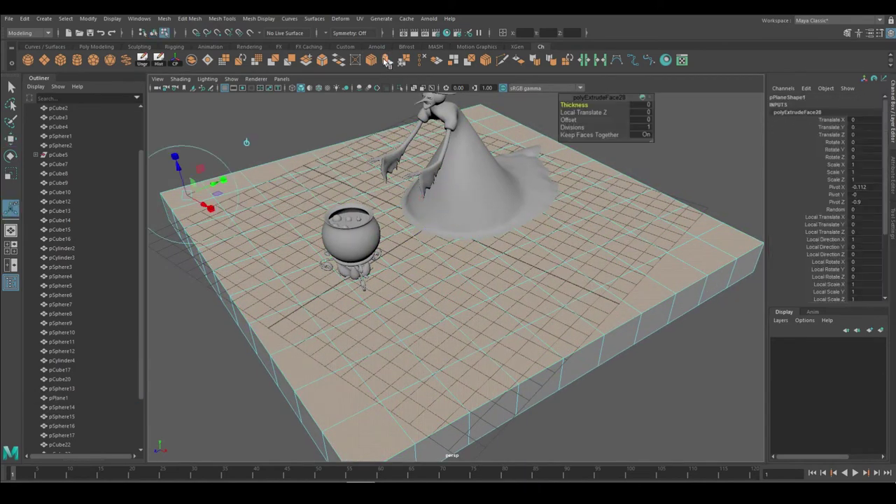
right_click_drag(350, 231, 396, 280, "alt")
mouse_move(396, 280)
left_mouse_down()
mouse_move(345, 340)
mouse_move(478, 373)
mouse_move(298, 259)
left_mouse_up()
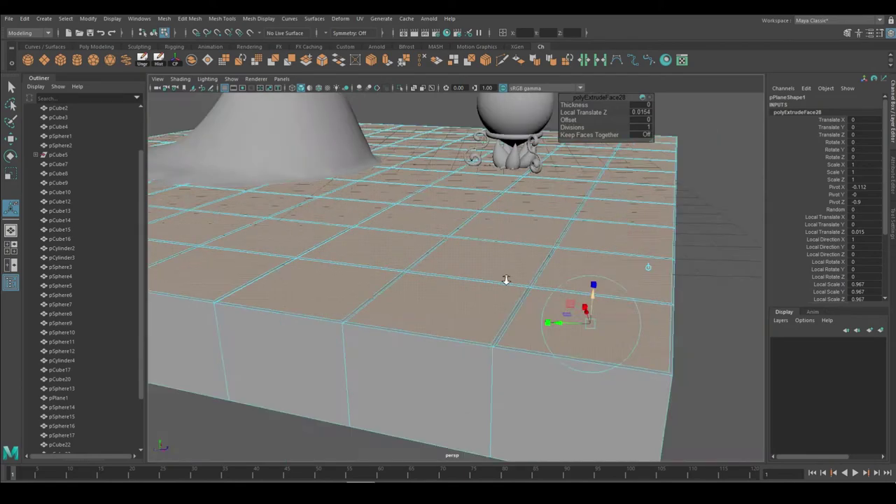
Step: Add a second plane, pPlane2, scaled to 39.105 so it covers the scene
right_click_drag(298, 259, 406, 384, "alt")
left_click_drag(406, 384, 461, 301, "alt")
right_click_drag(462, 302, 401, 244, "alt")
mouse_move(401, 244)
left_mouse_down("alt")
mouse_move(327, 224)
mouse_move(524, 304)
left_mouse_up("alt")
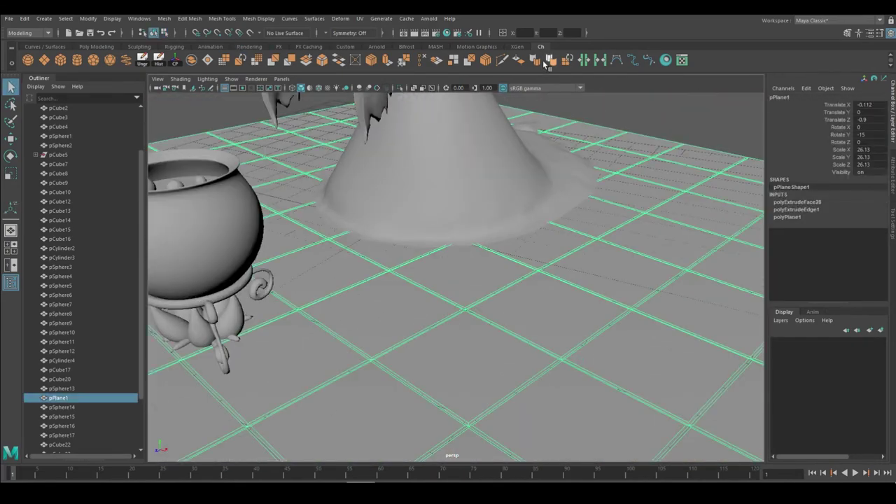
right_click_drag(523, 303, 443, 226, "alt")
mouse_move(443, 226)
left_mouse_down("alt")
mouse_move(466, 219)
mouse_move(445, 297)
left_mouse_up("alt")
right_click_drag(445, 297, 458, 332, "alt")
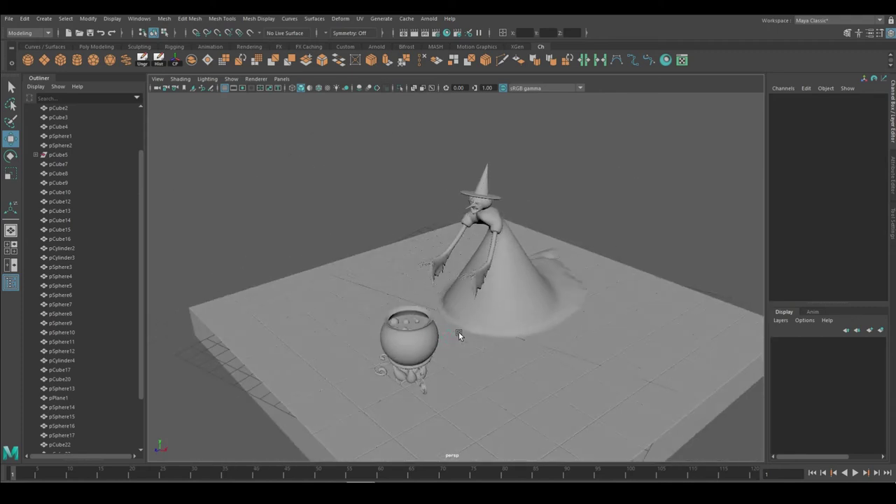
mouse_move(475, 324)
left_mouse_down()
mouse_move(504, 322)
mouse_move(436, 294)
mouse_move(420, 231)
left_mouse_up()
Step: Lower the large pPlane2 slightly beneath the floor slab
key("w")
left_click(417, 160)
mouse_move(416, 160)
left_mouse_down("alt")
mouse_move(521, 160)
mouse_move(326, 168)
left_mouse_up("alt")
left_click(448, 184)
right_click_drag(448, 184, 280, 180, "alt")
mouse_move(280, 179)
left_mouse_down("alt")
mouse_move(408, 260)
mouse_move(467, 248)
mouse_move(418, 244)
left_mouse_up("alt")
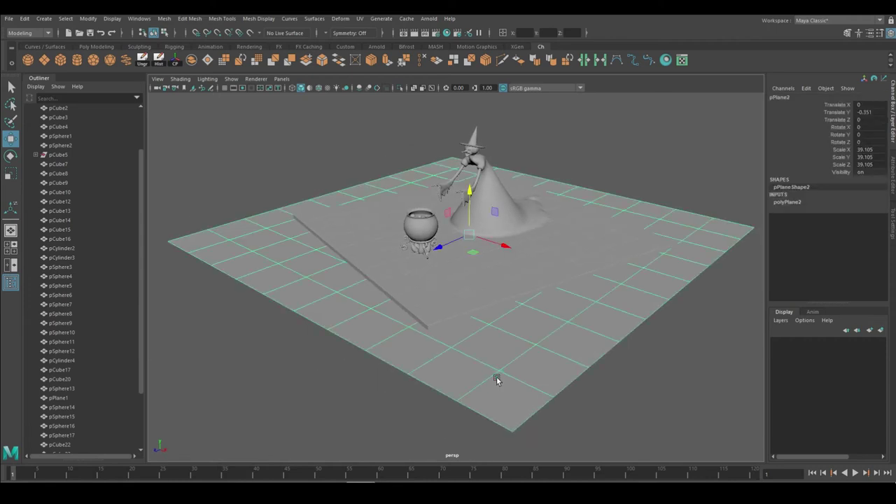
mouse_move(180, 268)
left_mouse_down("alt")
mouse_move(161, 301)
mouse_move(331, 300)
mouse_move(252, 241)
mouse_move(273, 267)
mouse_move(313, 229)
left_mouse_up("alt")
Step: Push several face patches of the ground up into rolling bumps
left_click(249, 239)
key("w")
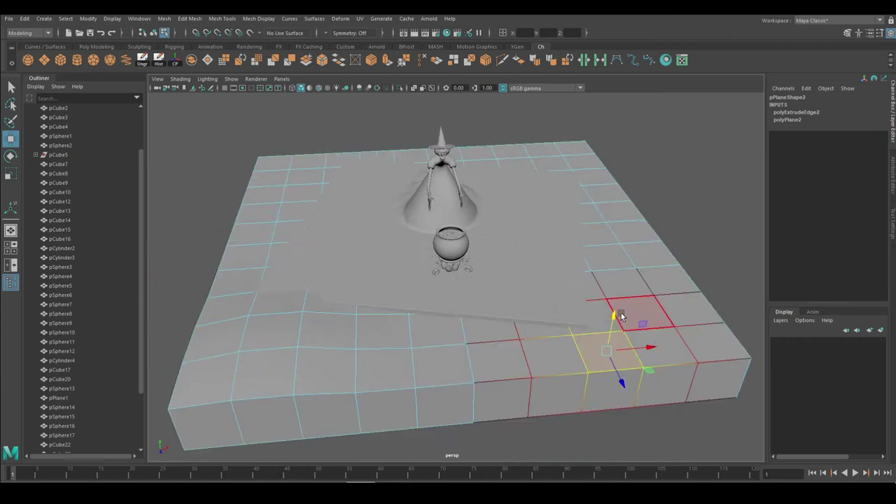
left_click_drag(620, 316, 462, 340, "alt")
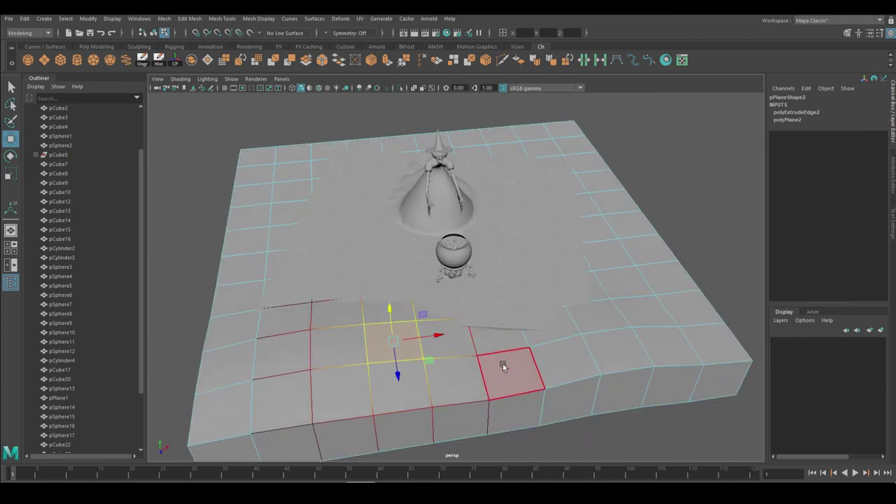
left_click_drag(503, 366, 553, 336, "alt")
mouse_move(595, 315)
left_mouse_down("alt")
mouse_move(695, 320)
mouse_move(596, 304)
mouse_move(278, 338)
left_mouse_up("alt")
mouse_move(286, 289)
left_mouse_down("alt")
mouse_move(264, 196)
mouse_move(350, 156)
mouse_move(521, 182)
mouse_move(574, 222)
left_mouse_up("alt")
Step: Clear the face selection and create a new polygon cylinder, pCylinder5
right_click_drag(548, 250, 640, 194)
mouse_move(640, 194)
left_mouse_down("alt")
mouse_move(516, 310)
mouse_move(419, 298)
mouse_move(392, 330)
left_mouse_up("alt")
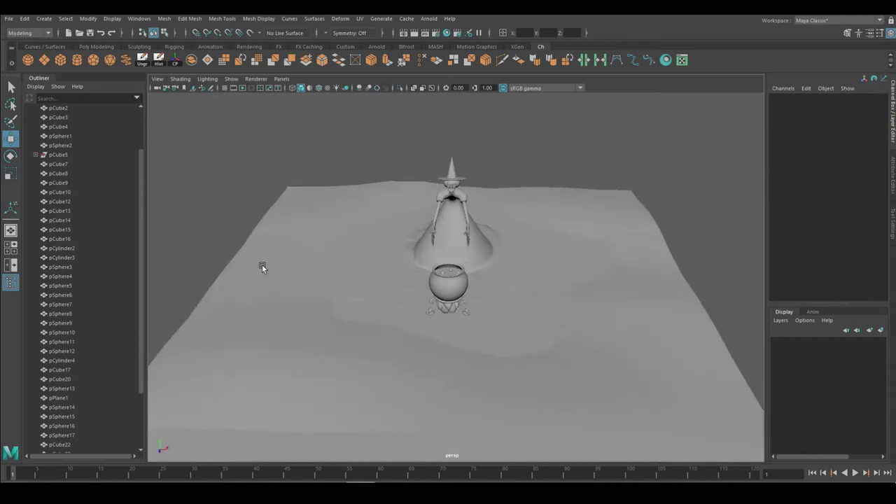
left_click(61, 61)
mouse_move(448, 293)
left_mouse_down("alt")
mouse_move(420, 280)
mouse_move(476, 266)
mouse_move(503, 277)
mouse_move(478, 202)
left_mouse_up("alt")
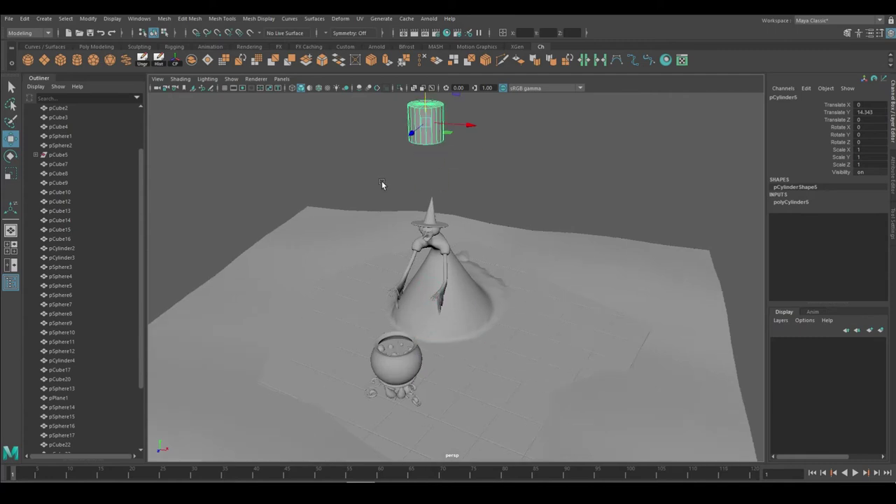
Step: Turn the new cylinder onto its side and flatten it to 0.429 scale
key("e")
left_click_drag(381, 183, 449, 153, "alt")
mouse_move(445, 272)
left_mouse_down("alt")
mouse_move(483, 224)
mouse_move(494, 227)
left_mouse_up("alt")
key("r")
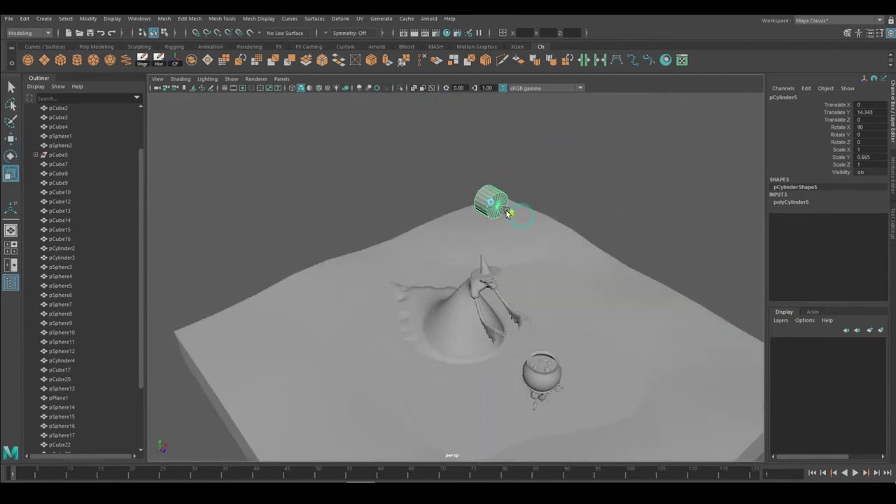
right_click_drag(493, 228, 546, 210, "alt")
mouse_move(546, 210)
left_mouse_down("alt")
mouse_move(591, 221)
mouse_move(570, 210)
left_mouse_up("alt")
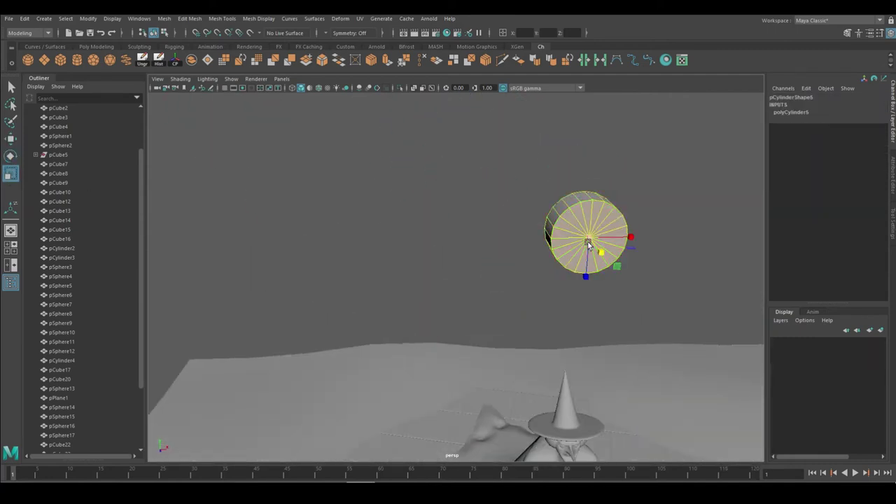
key("w")
left_click_drag(312, 240, 548, 181, "alt")
right_click_drag(459, 154, 460, 179)
mouse_move(460, 180)
left_mouse_down("alt")
mouse_move(579, 204)
mouse_move(541, 243)
left_mouse_up("alt")
left_click_drag(457, 143, 518, 277, "alt")
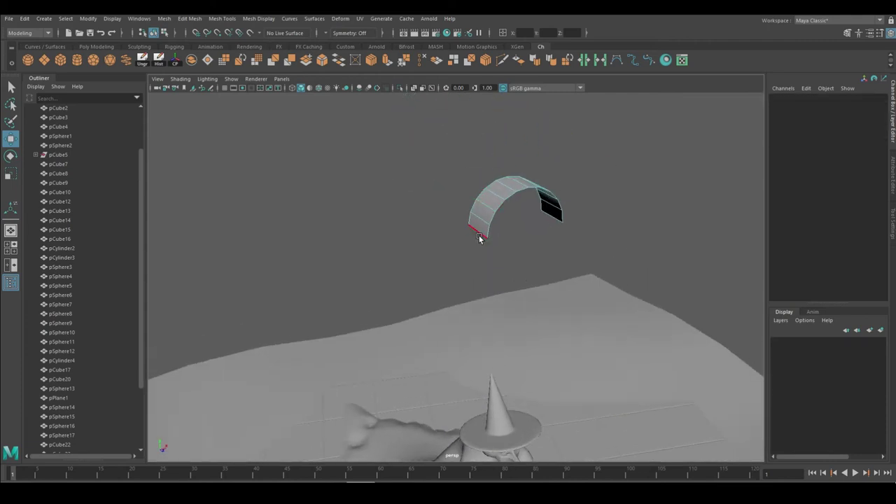
left_click_drag(342, 205, 11, 176, "alt")
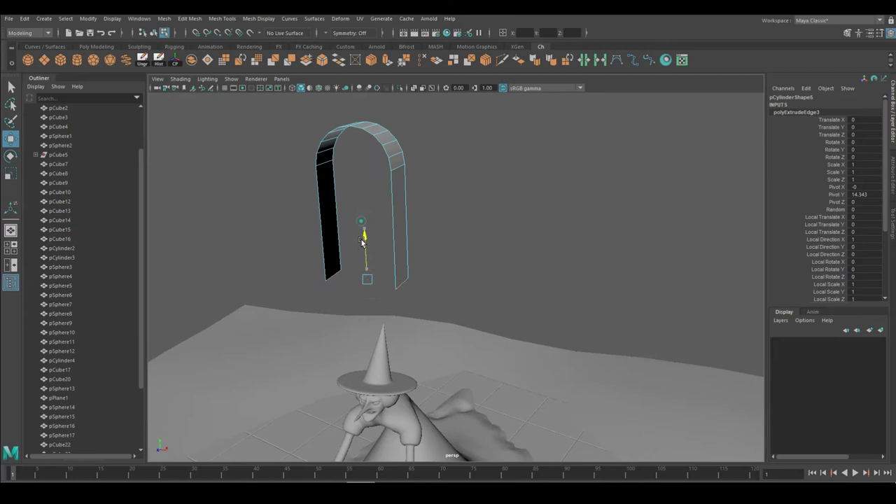
mouse_move(266, 161)
left_mouse_down("alt")
mouse_move(457, 204)
mouse_move(485, 256)
mouse_move(486, 240)
left_mouse_up("alt")
Step: Extrude the arch's faces with Ctrl+E to give it thickness
key("ctrl+e")
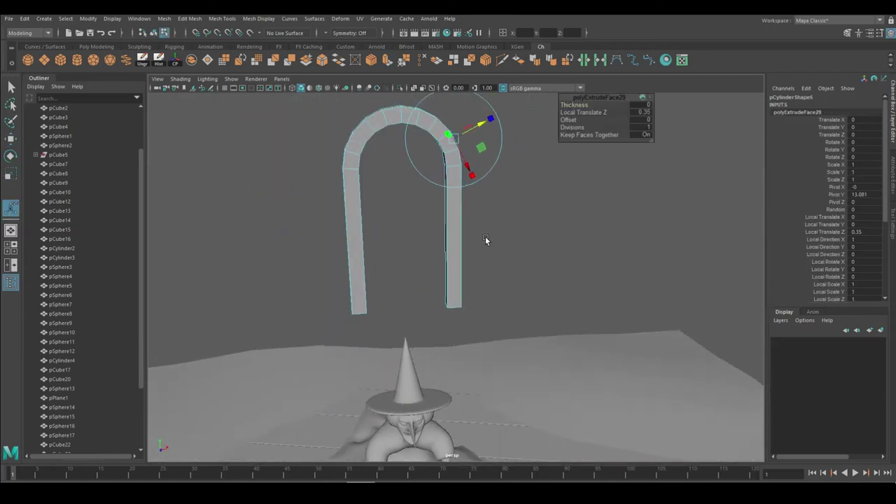
scroll(452, 377, "up", 3)
left_click_drag(391, 303, 461, 294, "alt")
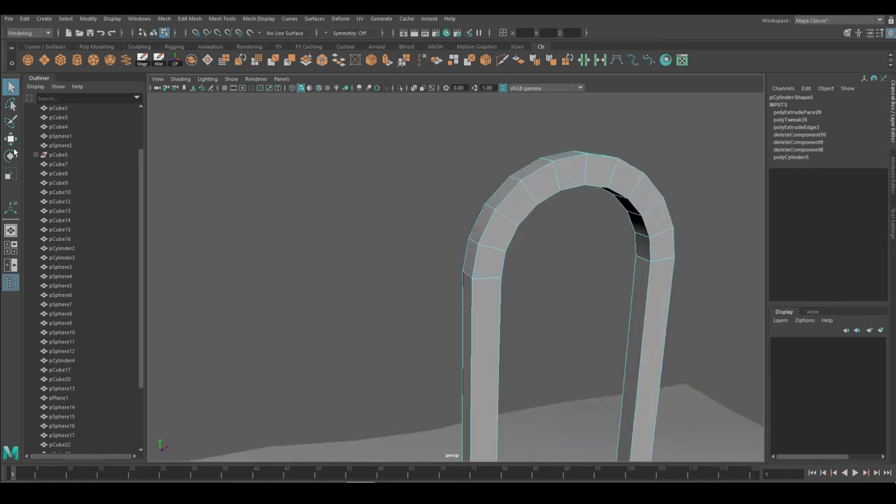
left_click(11, 139)
left_click_drag(315, 210, 425, 213, "alt")
left_click_drag(395, 166, 446, 282, "alt")
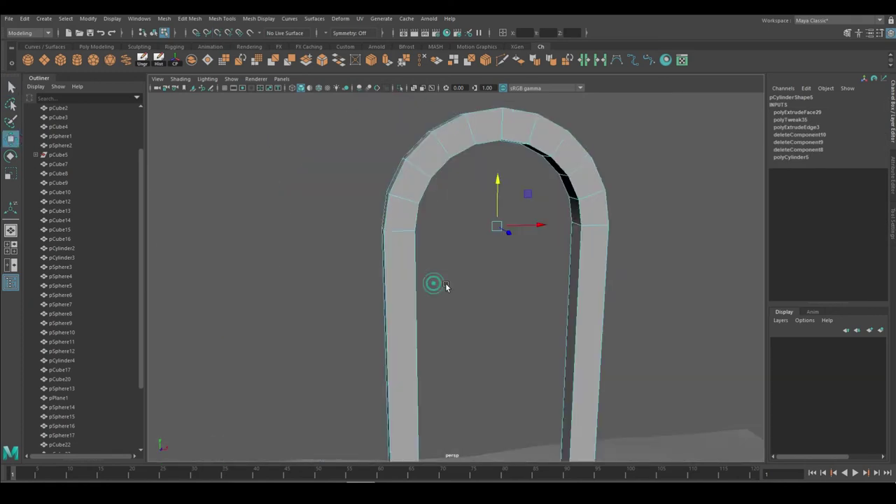
right_click_drag(456, 206, 456, 182)
mouse_move(456, 206)
left_mouse_down("alt")
mouse_move(508, 293)
mouse_move(610, 325)
mouse_move(494, 390)
left_mouse_up("alt")
Step: Move, scale and lower the arch into place above the ground behind the witch
mouse_move(494, 390)
left_mouse_down()
mouse_move(422, 336)
mouse_move(401, 233)
mouse_move(491, 161)
mouse_move(503, 300)
mouse_move(559, 329)
left_mouse_up()
left_click_drag(577, 334, 546, 305)
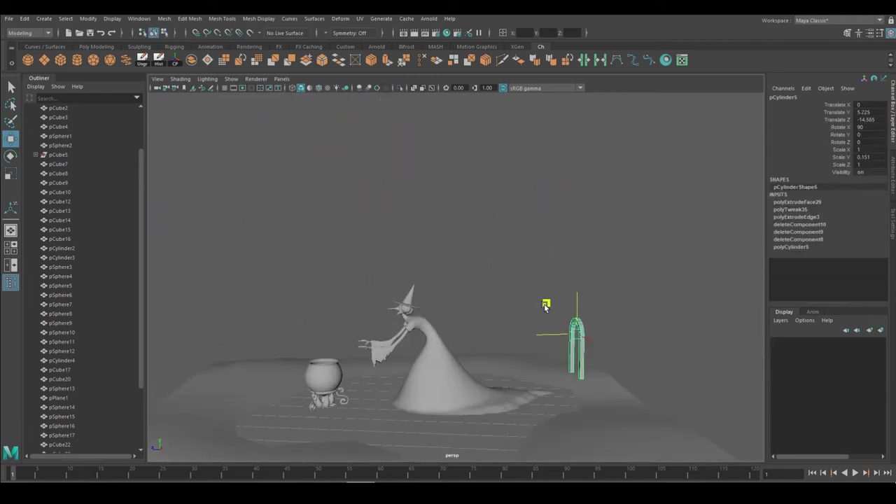
left_click(11, 150)
left_click_drag(294, 280, 131, 198, "alt")
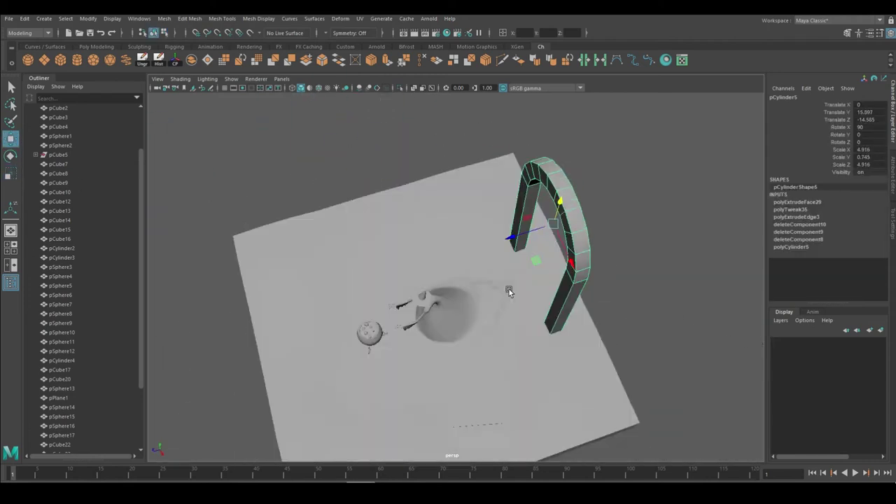
key("r")
mouse_move(532, 170)
left_mouse_down()
mouse_move(500, 170)
mouse_move(518, 301)
mouse_move(435, 232)
left_mouse_up()
key("w")
middle_click_drag(435, 232, 435, 252)
left_click_drag(435, 252, 413, 233, "alt")
middle_click_drag(502, 186, 521, 186)
mouse_move(522, 186)
left_mouse_down("alt")
mouse_move(449, 190)
mouse_move(590, 266)
mouse_move(458, 259)
mouse_move(560, 282)
mouse_move(511, 294)
left_mouse_up("alt")
key("w")
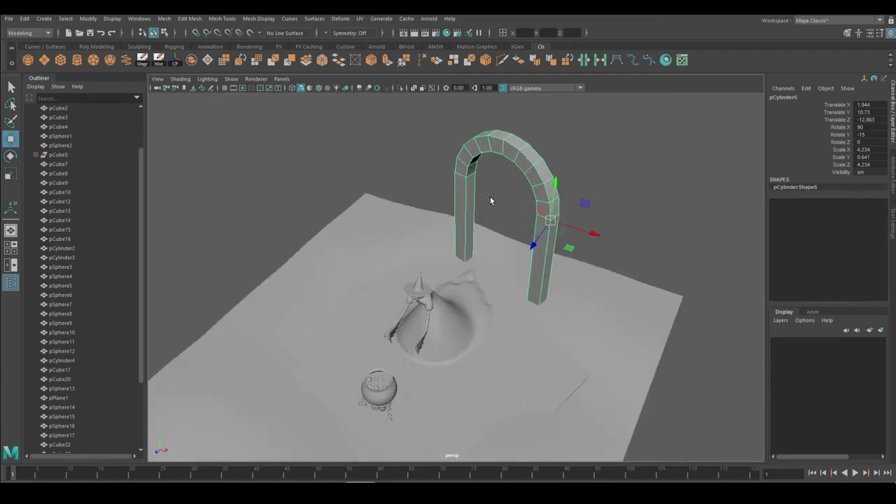
left_click(10, 156)
mouse_move(532, 280)
left_mouse_down("alt")
mouse_move(581, 285)
mouse_move(570, 295)
mouse_move(565, 274)
left_mouse_up("alt")
Step: Slide the third arch into line with the other two arches
mouse_move(389, 221)
left_mouse_down("alt")
mouse_move(514, 231)
mouse_move(226, 164)
left_mouse_up("alt")
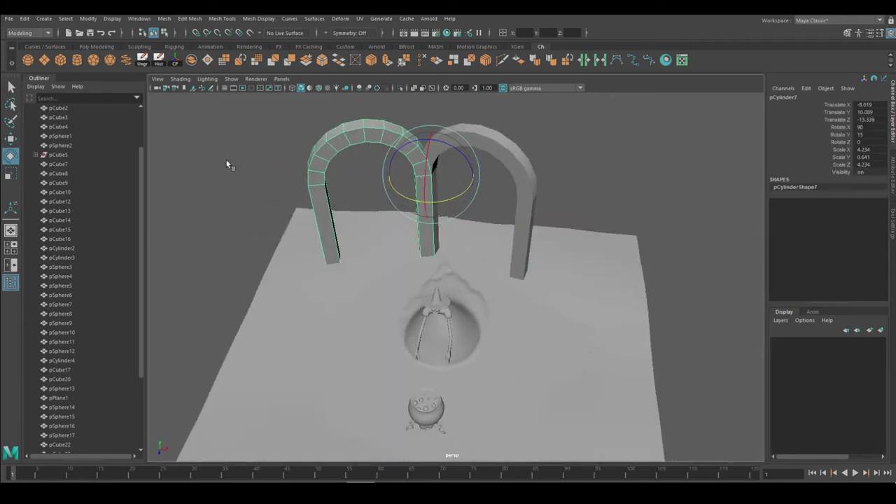
left_click(11, 139)
mouse_move(429, 176)
left_mouse_down()
mouse_move(329, 170)
mouse_move(364, 246)
mouse_move(303, 210)
mouse_move(270, 148)
mouse_move(106, 210)
mouse_move(310, 206)
mouse_move(304, 214)
left_mouse_up()
key("e")
mouse_move(364, 177)
left_mouse_down("alt")
mouse_move(489, 208)
mouse_move(526, 260)
left_mouse_up("alt")
left_click(518, 222)
mouse_move(517, 222)
left_mouse_down("alt")
mouse_move(543, 241)
mouse_move(511, 237)
mouse_move(617, 202)
mouse_move(532, 210)
left_mouse_up("alt")
Step: Undo the stray moves and set the Move tool's axis orientation to Object
key("ctrl+z")
key("w")
key("ctrl+z")
left_click(892, 224)
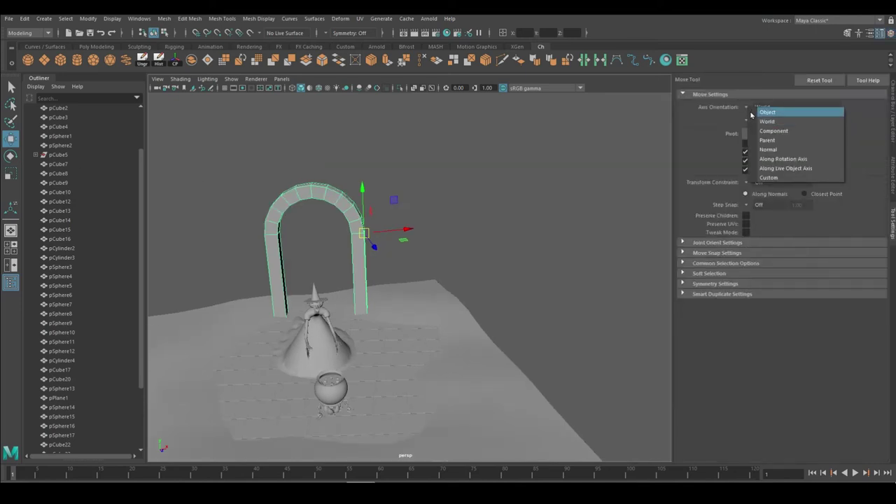
left_click(767, 112)
left_click_drag(434, 252, 421, 296, "alt")
left_click_drag(474, 251, 506, 271, "alt")
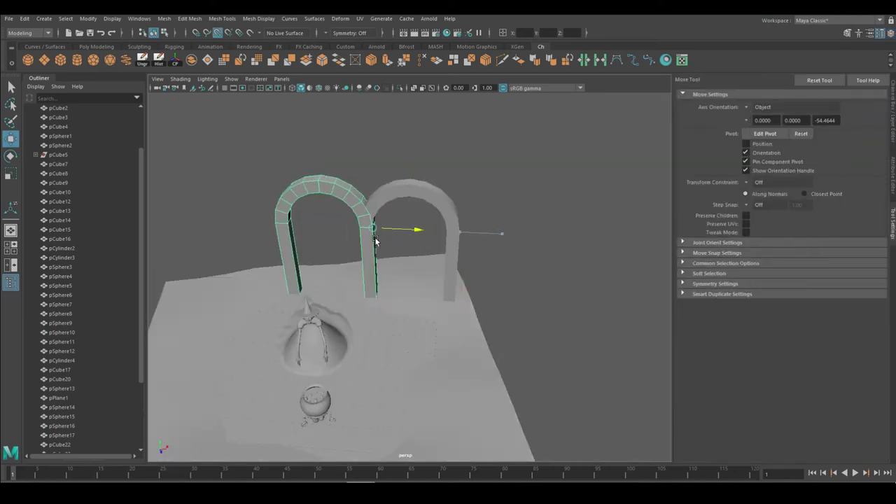
mouse_move(376, 242)
left_mouse_down("alt")
mouse_move(388, 298)
mouse_move(563, 272)
mouse_move(509, 292)
mouse_move(527, 272)
mouse_move(420, 280)
mouse_move(312, 166)
left_mouse_up("alt")
Step: Select pillar and top faces on the middle and left arches for scaling
right_click_drag(313, 166, 312, 199)
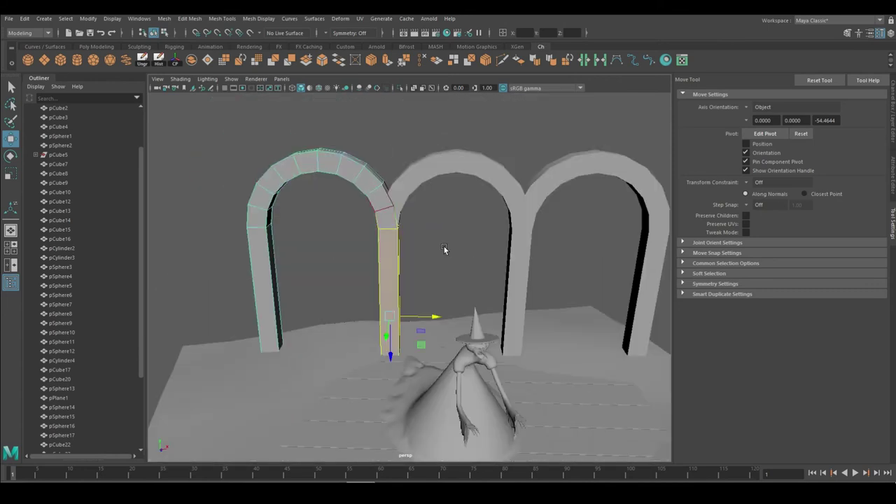
left_click_drag(444, 250, 352, 266, "alt")
left_click(453, 388)
right_click_drag(492, 179, 492, 203)
left_click(521, 280)
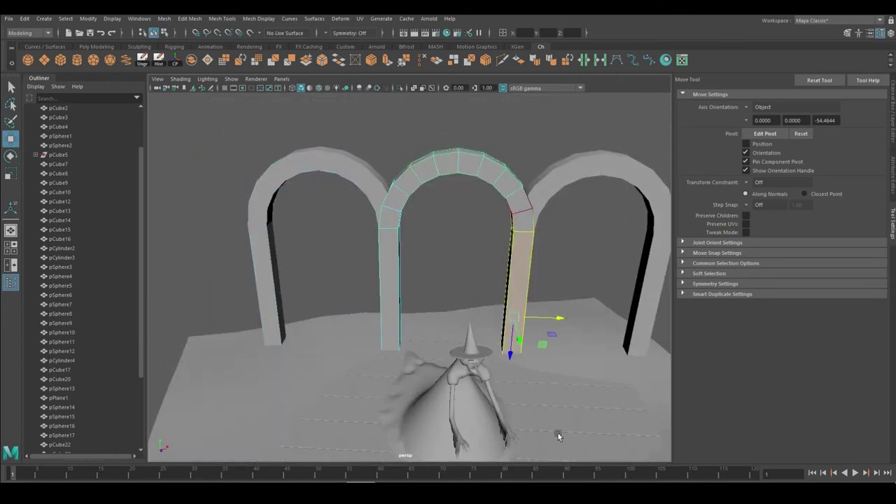
mouse_move(302, 227)
left_mouse_down("alt")
mouse_move(353, 249)
mouse_move(344, 252)
mouse_move(308, 126)
mouse_move(365, 170)
left_mouse_up("alt")
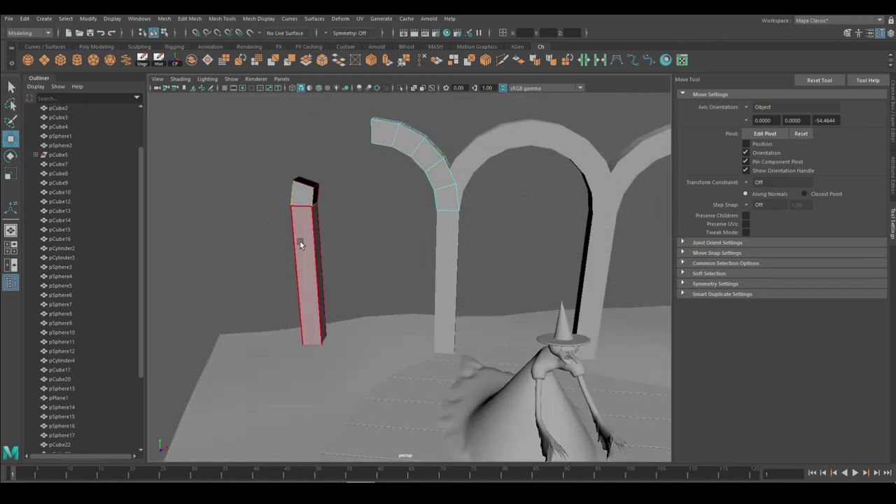
left_click_drag(299, 240, 277, 236, "alt")
key("r")
mouse_move(391, 159)
left_mouse_down("alt")
mouse_move(364, 163)
mouse_move(417, 192)
left_mouse_up("alt")
Step: Select the middle and right arches, then the pillar beside the witch
left_click(417, 192)
mouse_move(463, 155)
left_mouse_down("alt")
mouse_move(456, 266)
mouse_move(340, 243)
mouse_move(494, 284)
mouse_move(455, 341)
mouse_move(551, 316)
mouse_move(401, 253)
left_mouse_up("alt")
left_click(401, 252)
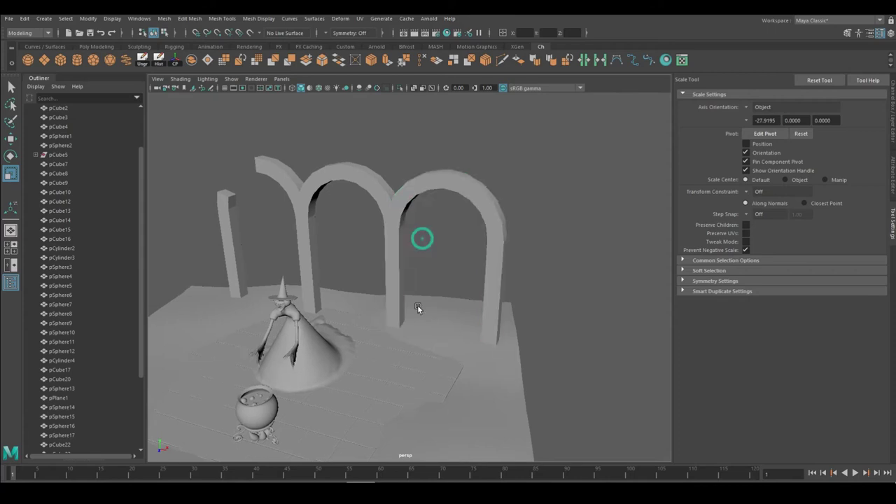
left_click_drag(417, 309, 375, 258, "alt")
left_click(410, 301)
key("w")
mouse_move(410, 301)
left_mouse_down("alt")
mouse_move(448, 280)
mouse_move(364, 294)
left_mouse_up("alt")
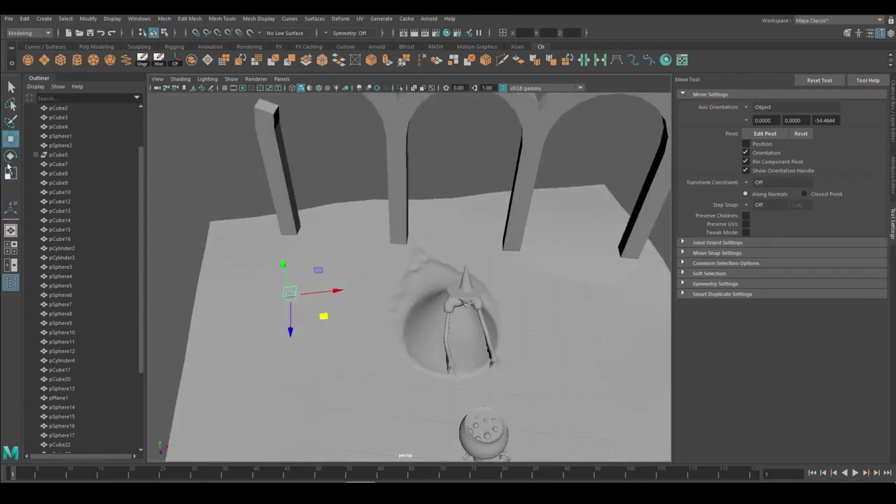
Step: Scale and move the pillar copies around the slab edges, checking their placement
left_click(9, 159)
key("r")
key("w")
mouse_move(204, 181)
left_mouse_down("alt")
mouse_move(387, 335)
mouse_move(287, 276)
mouse_move(329, 308)
left_mouse_up("alt")
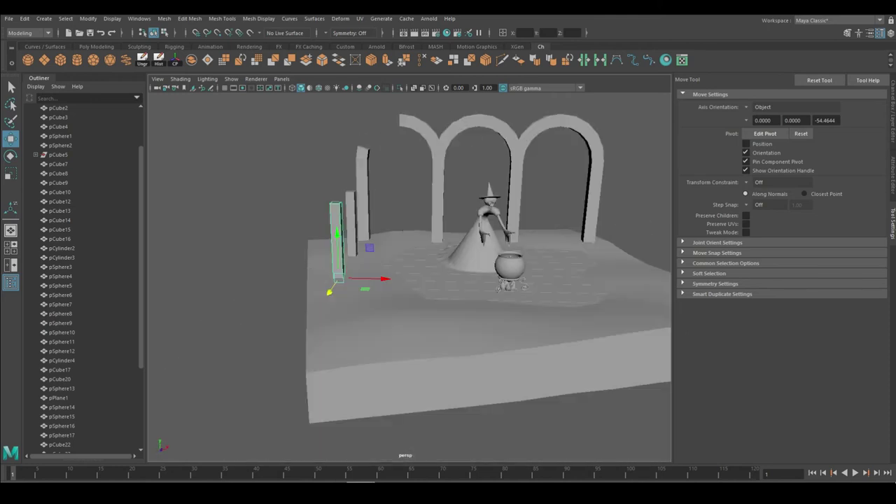
mouse_move(420, 301)
left_mouse_down("alt")
mouse_move(478, 285)
mouse_move(448, 231)
left_mouse_up("alt")
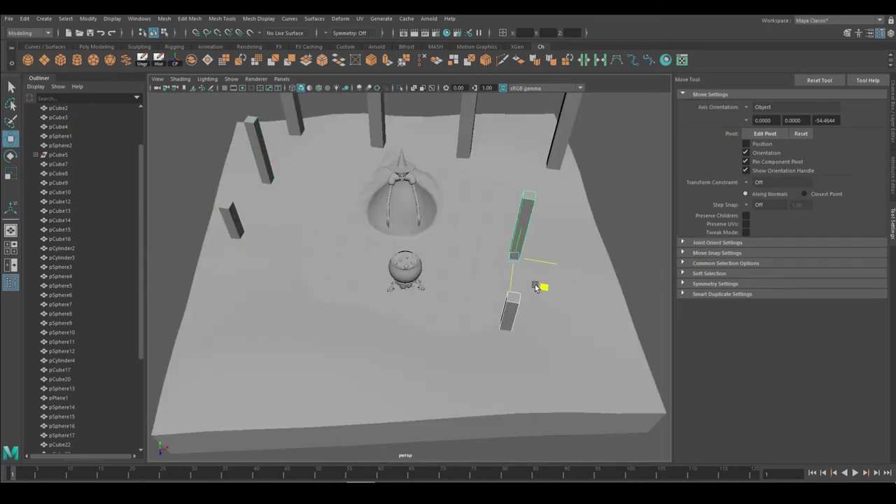
left_click_drag(535, 287, 496, 316, "alt")
mouse_move(372, 362)
left_mouse_down("alt")
mouse_move(240, 380)
mouse_move(370, 380)
mouse_move(449, 272)
mouse_move(480, 394)
left_mouse_up("alt")
mouse_move(336, 418)
left_mouse_down("alt")
mouse_move(496, 408)
mouse_move(348, 336)
mouse_move(357, 294)
mouse_move(396, 258)
mouse_move(437, 332)
mouse_move(453, 337)
mouse_move(382, 375)
mouse_move(364, 289)
left_mouse_up("alt")
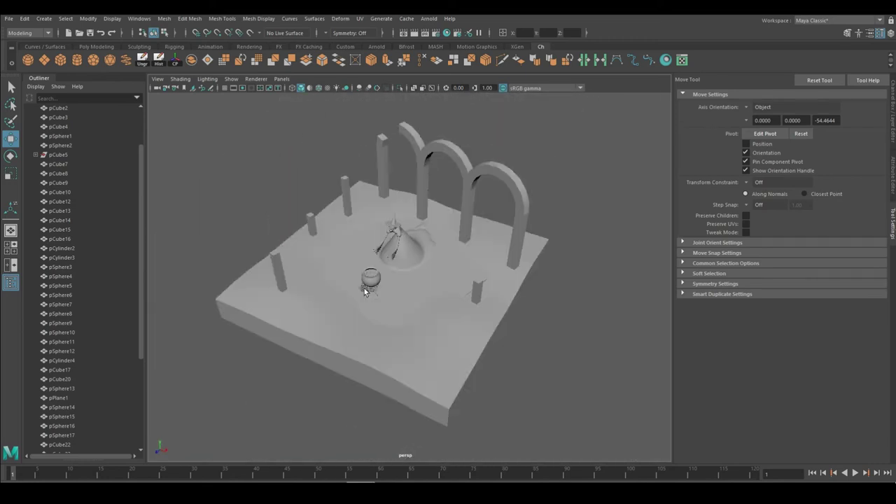
Step: Frame the pillar, taper its top end, and isolate the tapered pieces
mouse_move(382, 249)
left_mouse_down("alt")
mouse_move(442, 336)
mouse_move(393, 67)
left_mouse_up("alt")
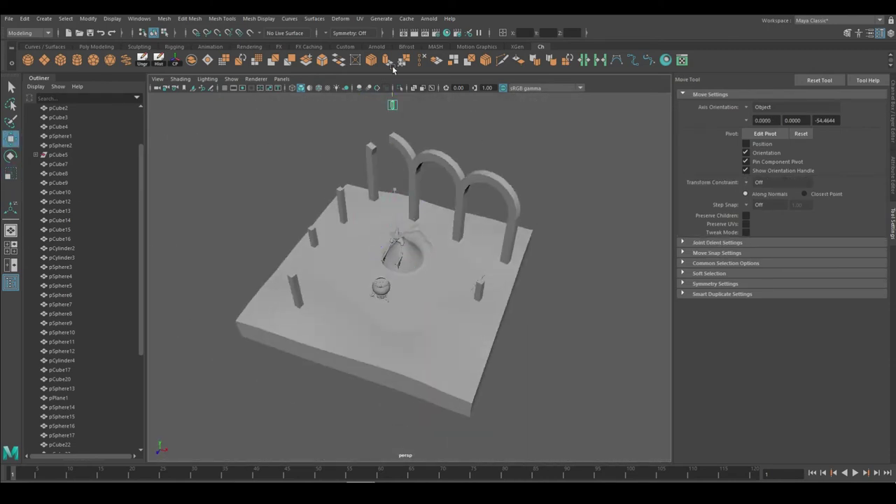
key("f")
key("r")
left_click_drag(356, 226, 404, 266, "alt")
mouse_move(335, 331)
left_mouse_down()
mouse_move(467, 397)
mouse_move(420, 315)
mouse_move(445, 232)
left_mouse_up()
key("w")
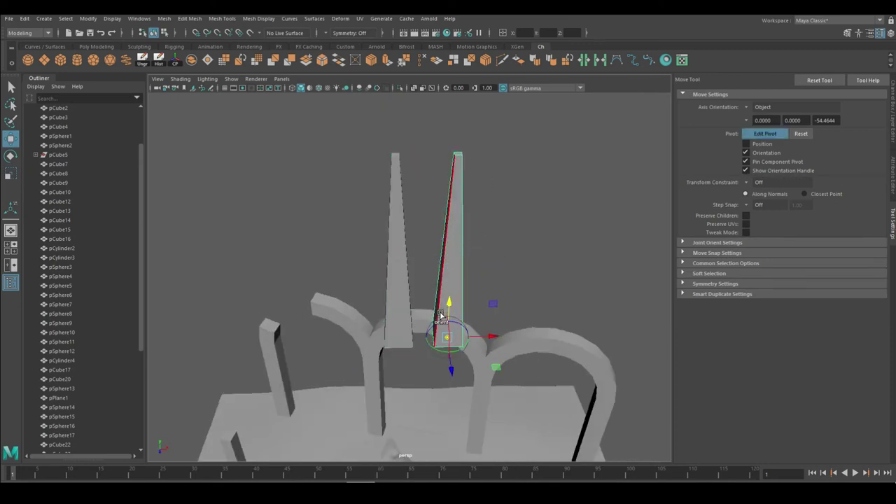
key("ctrl+1")
key("ctrl+1")
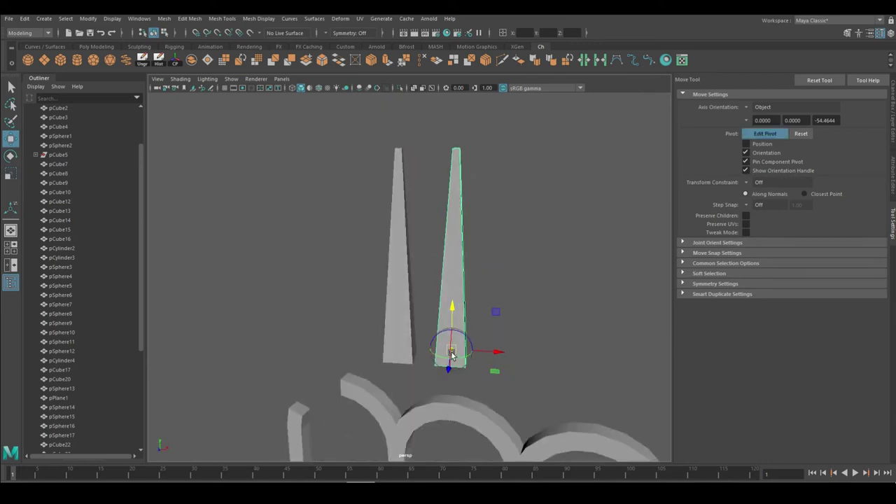
Step: Place the tapered trunk on the left pillar and tilt it diagonally
left_click_drag(452, 354, 403, 149)
left_click_drag(420, 315, 413, 231, "alt")
key("e")
mouse_move(399, 294)
left_mouse_down()
mouse_move(407, 341)
mouse_move(280, 328)
left_mouse_up()
key("r")
key("w")
mouse_move(181, 329)
left_mouse_down("alt")
mouse_move(491, 389)
mouse_move(396, 420)
mouse_move(501, 391)
mouse_move(462, 280)
left_mouse_up("alt")
Step: Cut edge loops across the pillar and the cone with Multi-Cut
left_click(392, 315)
key("ctrl+shift+x")
left_click(385, 319)
key("w")
mouse_move(287, 149)
left_mouse_down("alt")
mouse_move(315, 110)
mouse_move(458, 303)
left_mouse_up("alt")
left_click(458, 302)
key("ctrl+shift+x")
left_click(460, 322, "ctrl")
Step: Select the branch joint and rotate and move it to angle the branch upward
key("w")
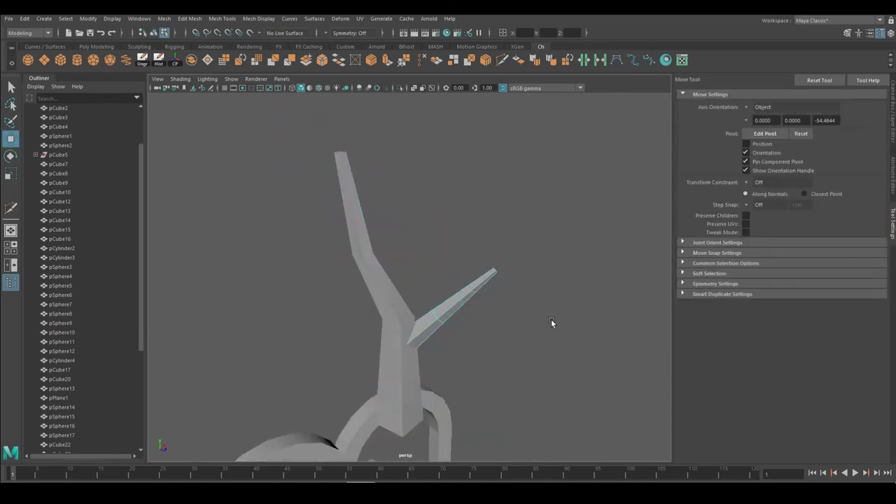
key("e")
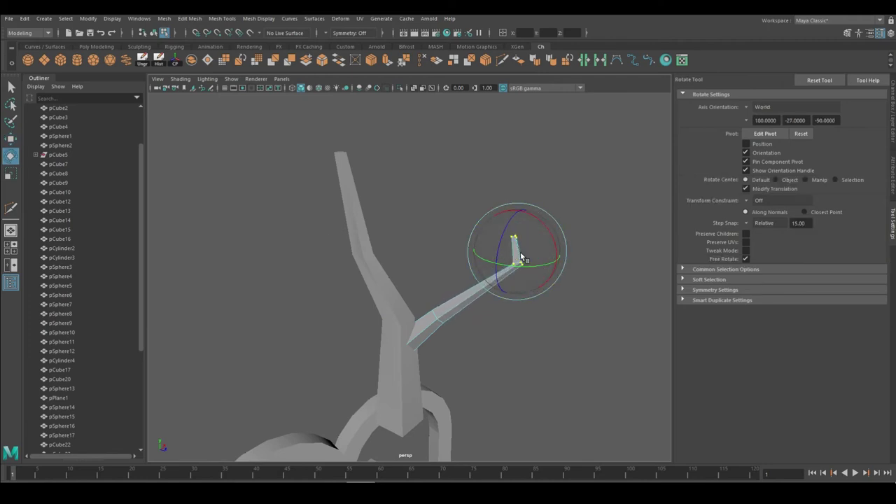
left_click_drag(521, 257, 475, 226, "alt")
key("w")
mouse_move(515, 261)
left_mouse_down("alt")
mouse_move(454, 315)
mouse_move(292, 240)
left_mouse_up("alt")
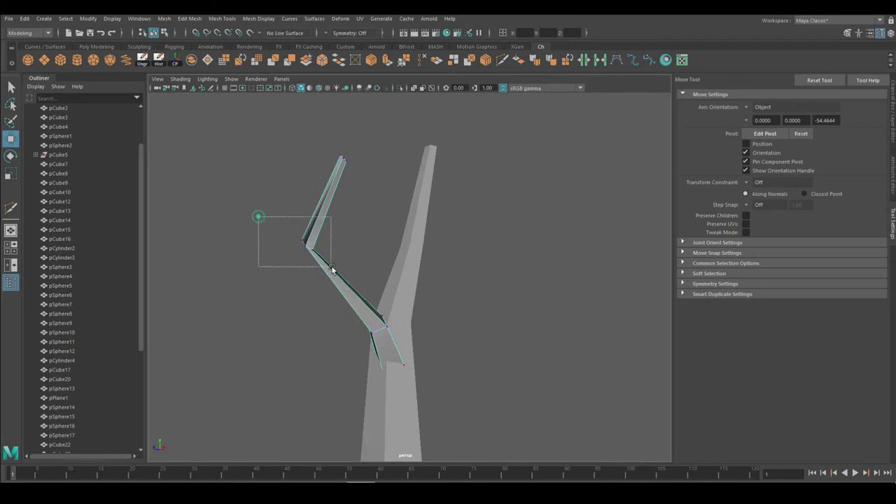
key("e")
left_click_drag(332, 269, 331, 269)
mouse_move(259, 250)
left_mouse_down("alt")
mouse_move(340, 219)
mouse_move(456, 268)
left_mouse_up("alt")
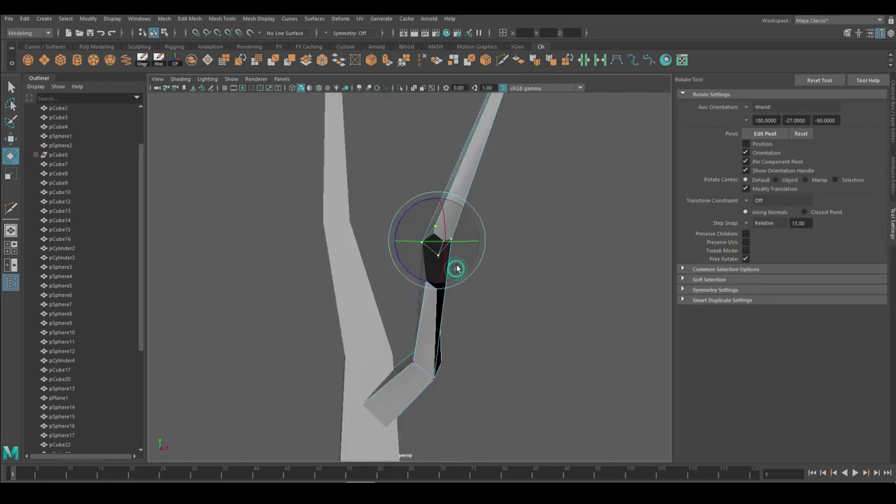
mouse_move(421, 234)
left_mouse_down("alt")
mouse_move(256, 240)
mouse_move(494, 310)
mouse_move(576, 260)
left_mouse_up("alt")
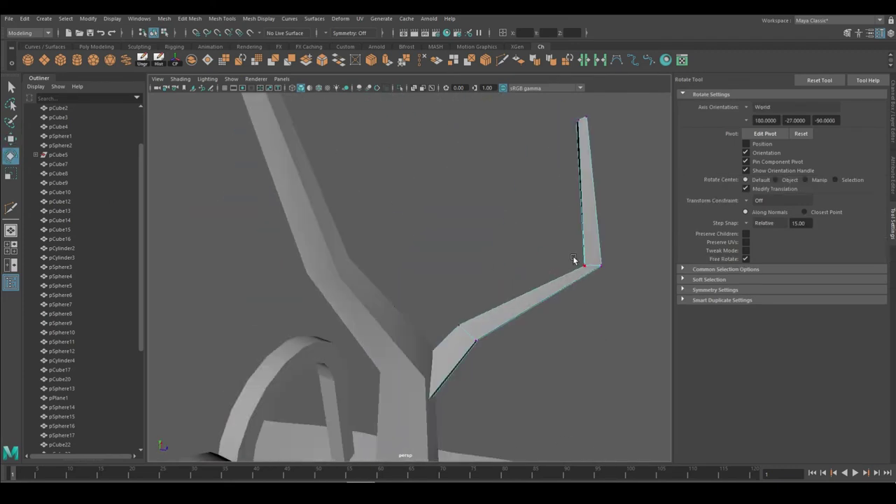
key("w")
mouse_move(374, 248)
left_mouse_down("alt")
mouse_move(516, 291)
mouse_move(359, 280)
mouse_move(490, 448)
mouse_move(466, 244)
left_mouse_up("alt")
Step: Reselect the branch and scale it against the trunk
left_click(466, 244)
left_click_drag(499, 350, 527, 423, "alt")
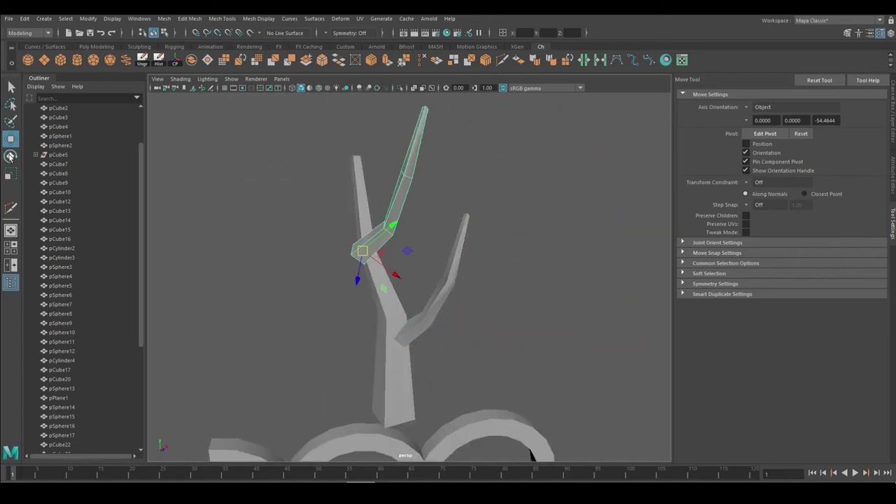
left_click_drag(420, 280, 286, 245, "alt")
right_click_drag(286, 246, 336, 231, "alt")
middle_click_drag(336, 231, 350, 252, "alt")
mouse_move(350, 252)
left_mouse_down("alt")
mouse_move(370, 305)
mouse_move(256, 212)
left_mouse_up("alt")
key("r")
mouse_move(330, 244)
left_mouse_down("alt")
mouse_move(183, 206)
mouse_move(582, 327)
mouse_move(446, 232)
mouse_move(350, 203)
mouse_move(329, 210)
mouse_move(339, 226)
mouse_move(329, 238)
mouse_move(357, 343)
mouse_move(306, 289)
mouse_move(222, 335)
mouse_move(539, 338)
mouse_move(493, 330)
mouse_move(403, 280)
mouse_move(330, 286)
mouse_move(437, 308)
mouse_move(432, 290)
left_mouse_up("alt")
Step: Rotate, move and scale the left branch and the trunk branch into position
left_click(290, 157)
key("e")
key("w")
left_click(485, 280)
scroll(486, 280, "up", 3)
mouse_move(486, 280)
left_mouse_down("alt")
mouse_move(401, 279)
mouse_move(420, 280)
mouse_move(289, 301)
mouse_move(382, 279)
mouse_move(447, 246)
mouse_move(452, 335)
mouse_move(423, 340)
mouse_move(350, 271)
mouse_move(352, 291)
mouse_move(467, 294)
mouse_move(423, 318)
mouse_move(455, 223)
left_mouse_up("alt")
key("e")
key("w")
key("r")
key("e")
left_click(467, 293)
Step: Move and rotate the right twig so it sits on the trunk
left_click(459, 259)
scroll(458, 268, "up", 3)
key("w")
mouse_move(417, 264)
left_mouse_down("alt")
mouse_move(249, 282)
mouse_move(454, 226)
mouse_move(427, 242)
mouse_move(205, 233)
left_mouse_up("alt")
key("e")
key("w")
key("e")
scroll(430, 350, "up", 3)
mouse_move(430, 350)
left_mouse_down("alt")
mouse_move(465, 303)
mouse_move(394, 210)
mouse_move(477, 262)
mouse_move(374, 266)
mouse_move(375, 306)
mouse_move(371, 277)
left_mouse_up("alt")
key("w")
Step: Rotate and move another branch into place, then frame it
left_click(9, 157)
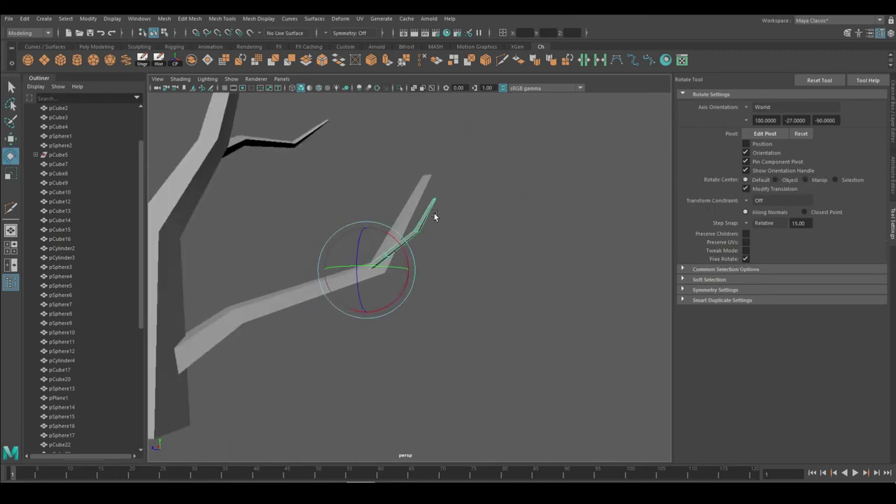
left_click_drag(436, 214, 424, 261, "alt")
key("w")
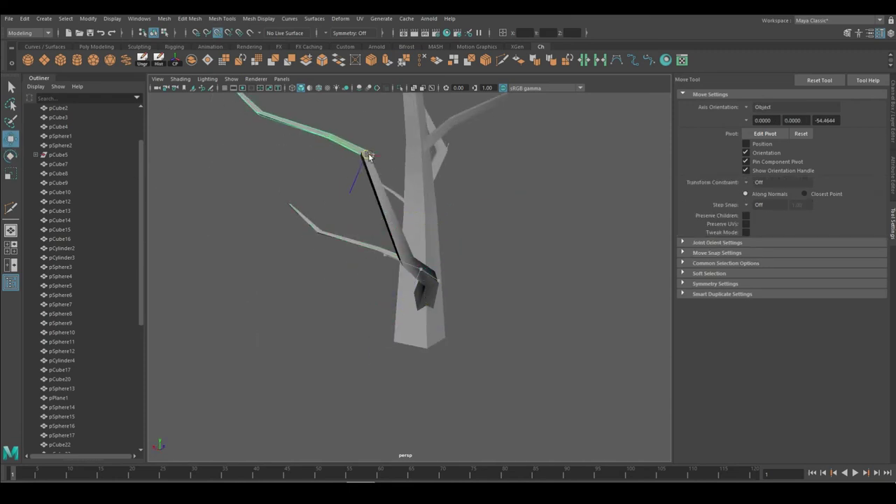
key("e")
left_click_drag(369, 155, 376, 114, "alt")
left_click(11, 138)
key("f")
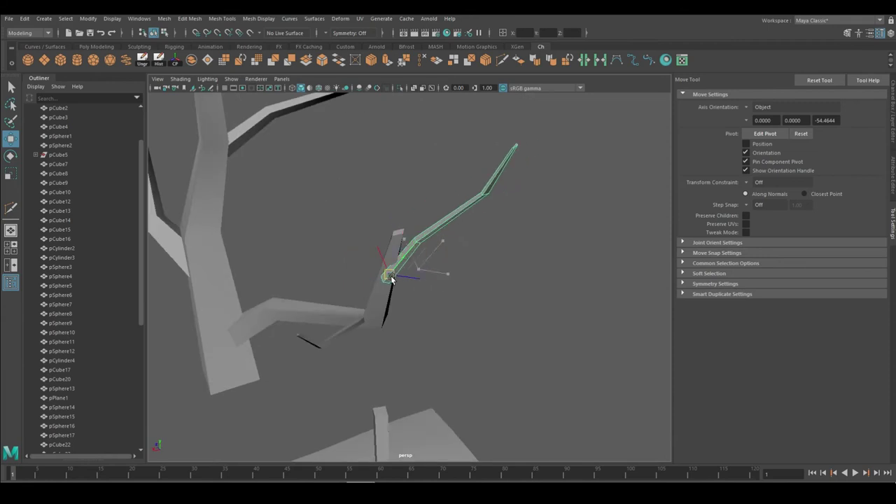
Step: Select the whole tree and frame it to check the branch placement
mouse_move(389, 276)
left_mouse_down("alt")
mouse_move(383, 294)
mouse_move(330, 274)
mouse_move(550, 245)
mouse_move(515, 198)
mouse_move(275, 243)
left_mouse_up("alt")
scroll(275, 243, "down", 5)
left_click_drag(332, 158, 410, 291, "alt")
left_click_drag(333, 115, 473, 267)
key("f")
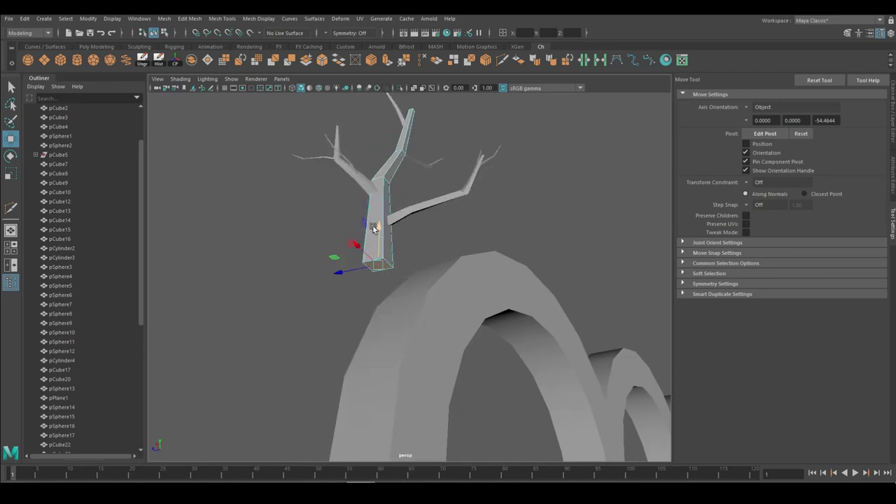
mouse_move(373, 227)
left_mouse_down("alt")
mouse_move(421, 295)
mouse_move(336, 268)
mouse_move(351, 279)
left_mouse_up("alt")
scroll(433, 312, "up", 3)
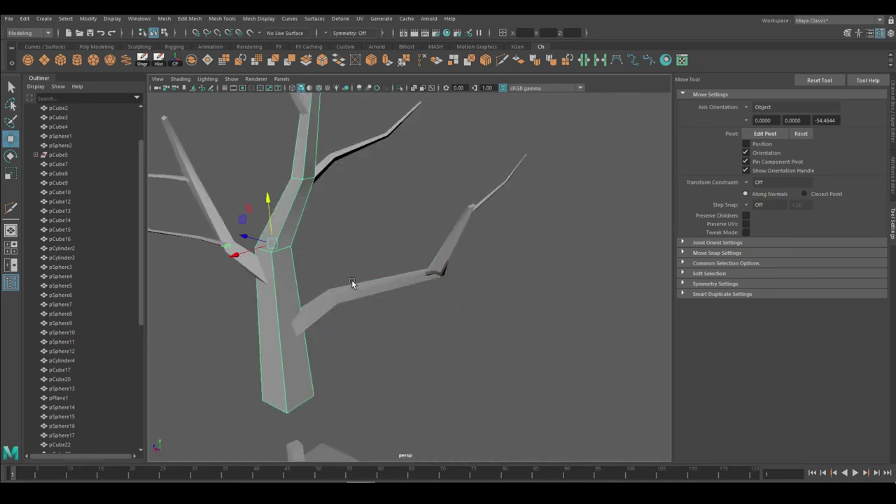
left_click_drag(357, 233, 362, 238, "alt")
Step: Union the trunk and branches into one mesh and delete its history
left_click(166, 18)
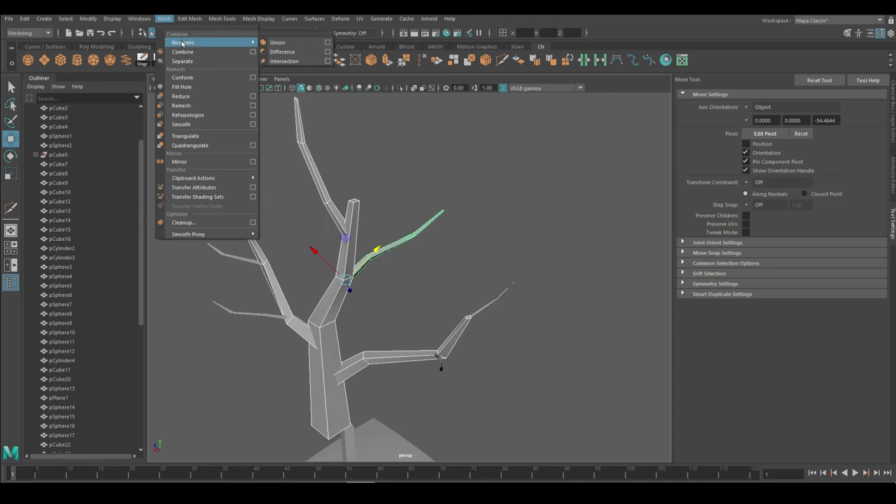
left_click(280, 39)
left_click_drag(331, 309, 370, 329, "alt")
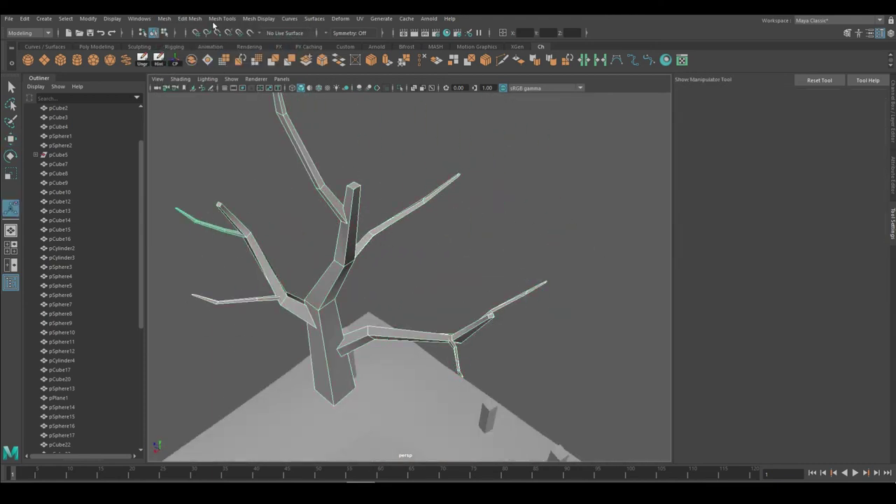
left_click(189, 18)
mouse_move(336, 210)
left_mouse_down("alt")
mouse_move(306, 260)
mouse_move(399, 307)
mouse_move(568, 296)
mouse_move(444, 330)
mouse_move(520, 348)
mouse_move(265, 108)
mouse_move(294, 182)
left_mouse_up("alt")
left_click(161, 60)
Step: Remesh and retopologize the merged tree into an even quad surface
left_click(163, 18)
left_click(165, 19)
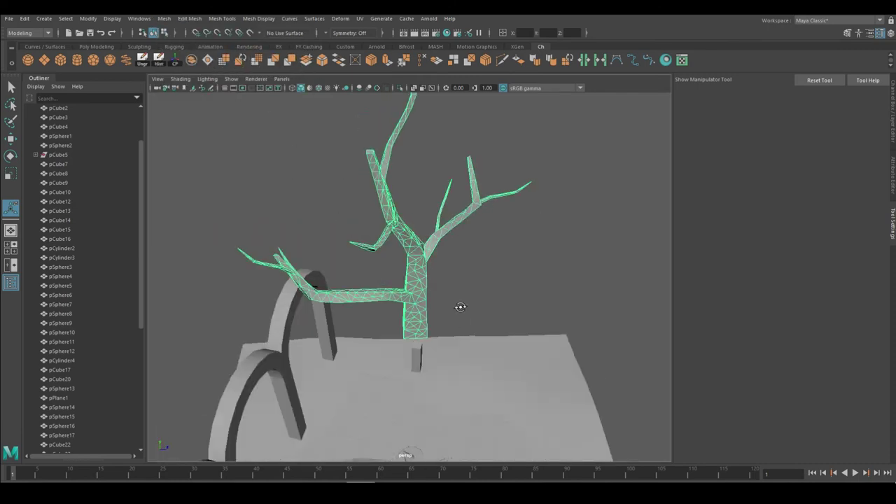
mouse_move(460, 307)
left_mouse_down("alt")
mouse_move(410, 296)
mouse_move(302, 314)
left_mouse_up("alt")
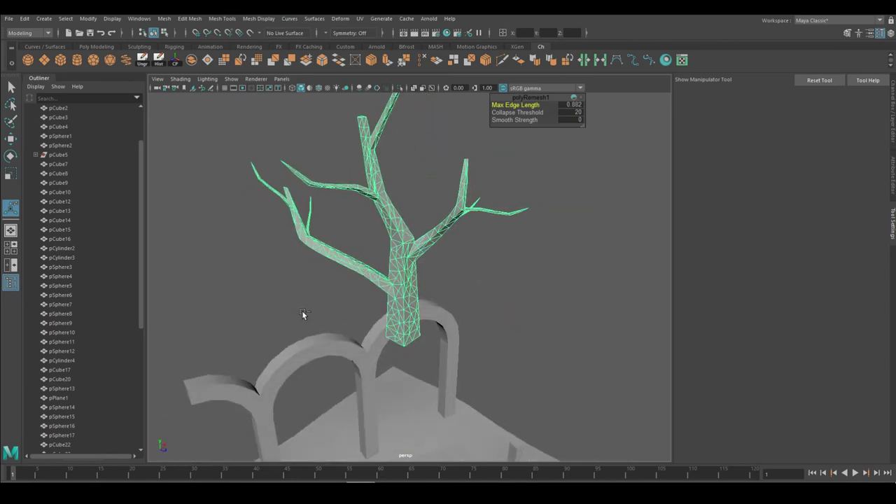
left_click_drag(486, 302, 420, 210, "alt")
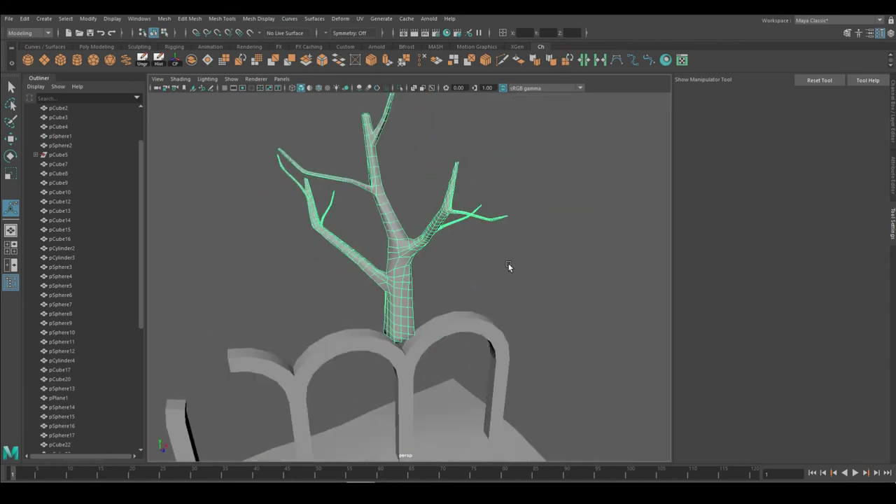
left_click_drag(509, 266, 362, 274, "alt")
Step: In polyRetopo1 set Target Face Count 1000, Topology Regularity 1, Face Uniformity 0.005, Anisotropy 0.75
key("ctrl+a")
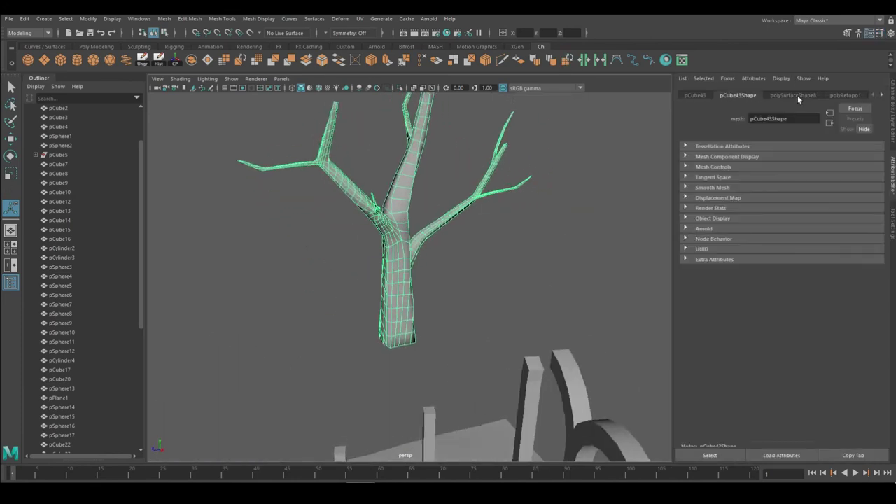
left_click(845, 96)
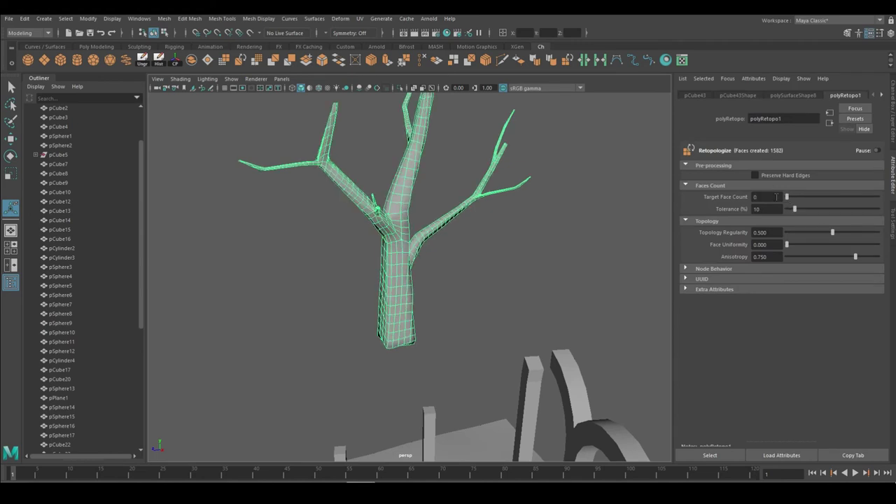
left_click(767, 197)
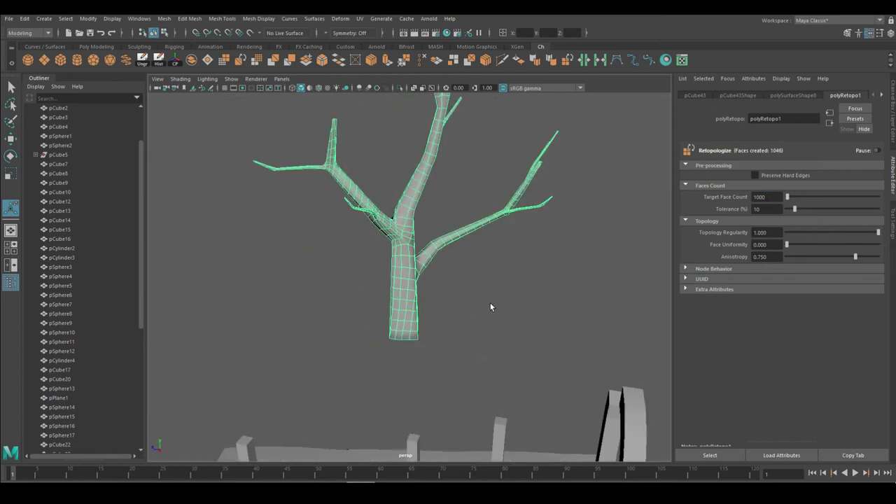
mouse_move(489, 307)
left_mouse_down("alt")
mouse_move(480, 256)
mouse_move(262, 280)
left_mouse_up("alt")
left_click_drag(788, 245, 874, 244)
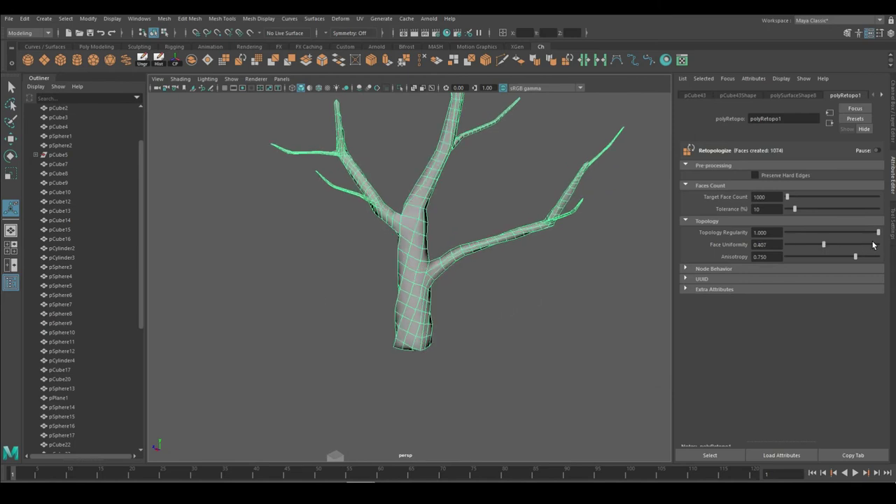
mouse_move(495, 313)
left_mouse_down("alt")
mouse_move(320, 315)
mouse_move(392, 301)
left_mouse_up("alt")
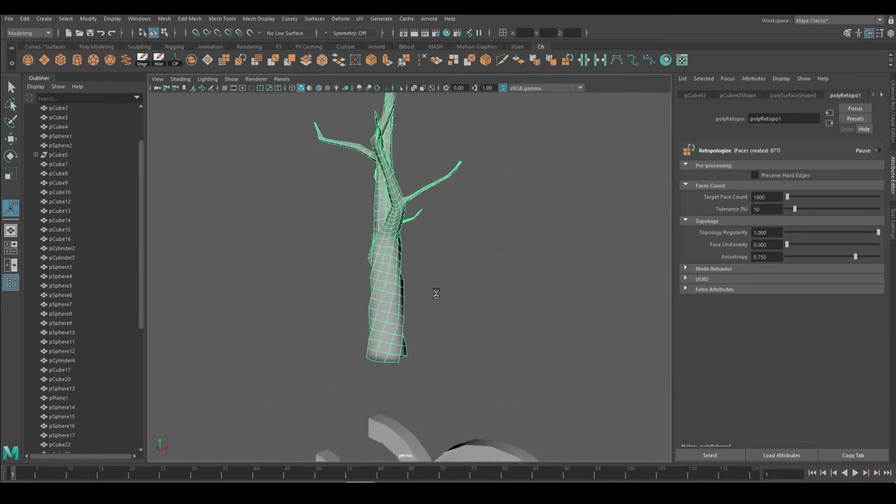
left_click_drag(543, 297, 191, 322, "alt")
mouse_move(340, 316)
left_mouse_down("alt")
mouse_move(452, 320)
mouse_move(767, 269)
left_mouse_up("alt")
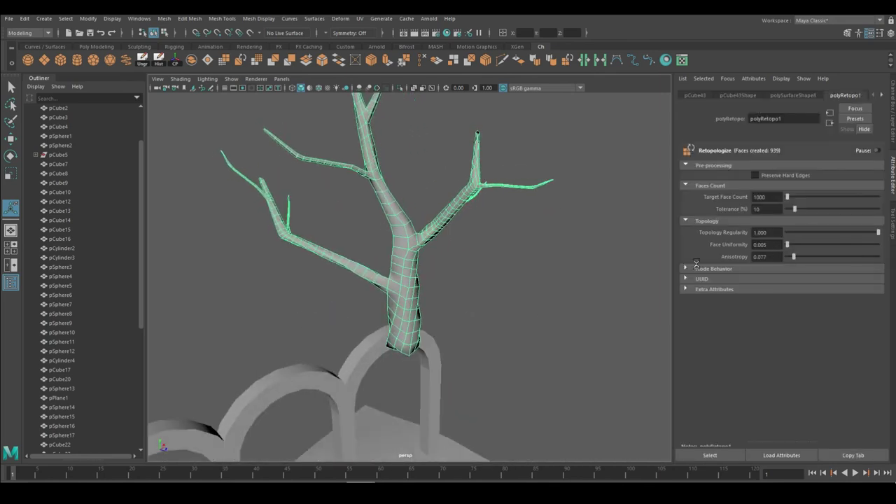
left_click_drag(562, 265, 2, 276, "alt")
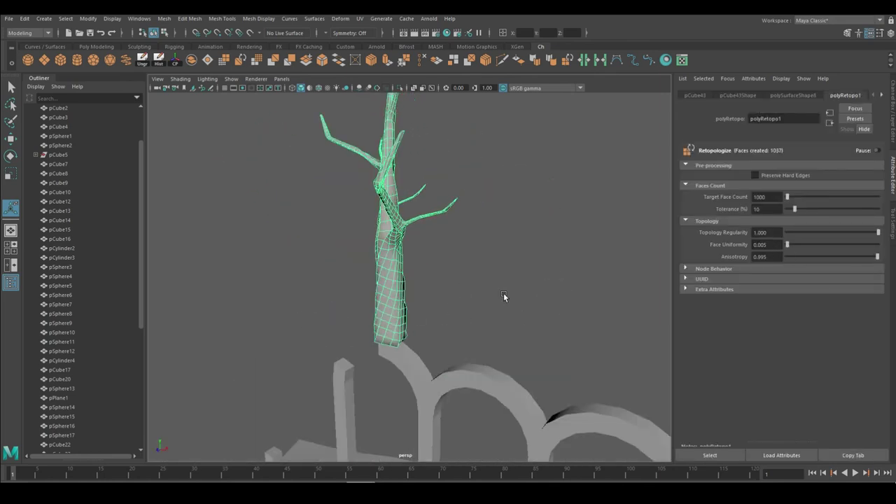
left_click_drag(503, 292, 539, 302, "alt")
left_click_drag(498, 327, 560, 315, "alt")
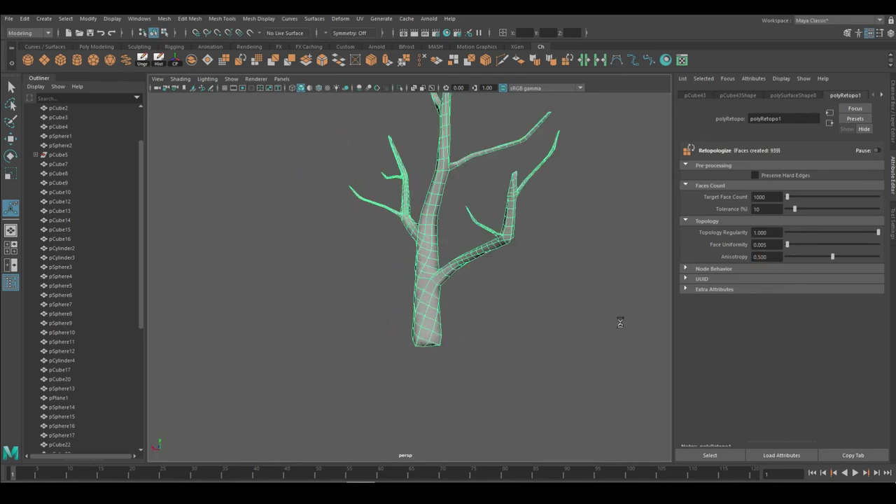
mouse_move(494, 339)
left_mouse_down("alt")
mouse_move(408, 360)
mouse_move(537, 308)
mouse_move(525, 318)
left_mouse_up("alt")
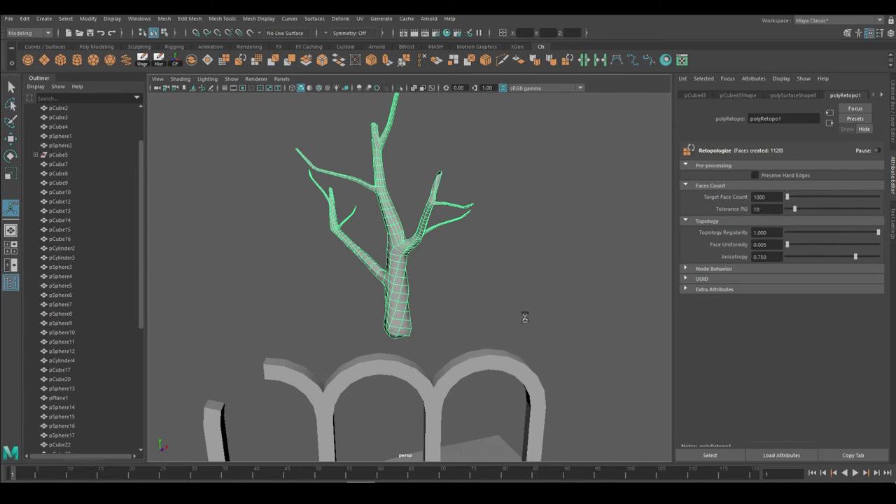
Step: Reselect the retopologized tree and move and scale it in the scene
scroll(480, 287, "down", 5)
left_click(360, 276)
left_click(410, 220)
key("w")
mouse_move(410, 219)
left_mouse_down("alt")
mouse_move(382, 238)
mouse_move(448, 294)
mouse_move(566, 304)
mouse_move(453, 223)
mouse_move(432, 315)
mouse_move(326, 350)
mouse_move(392, 363)
mouse_move(460, 294)
mouse_move(441, 308)
mouse_move(448, 326)
mouse_move(406, 297)
mouse_move(425, 301)
mouse_move(390, 288)
mouse_move(446, 315)
mouse_move(392, 294)
left_mouse_up("alt")
scroll(585, 315, "up", 5)
key("r")
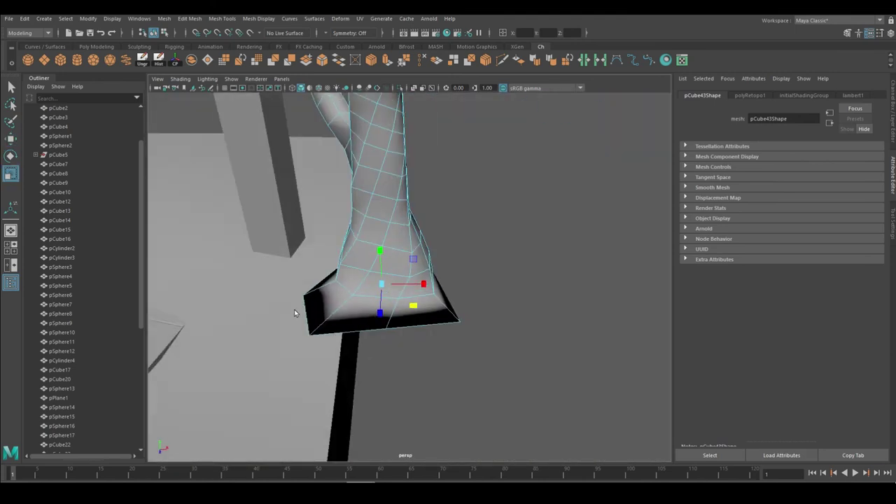
Step: Move and rotate the centre tree into place on the ground
left_click(10, 138)
mouse_move(373, 357)
left_mouse_down("alt")
mouse_move(528, 331)
mouse_move(483, 302)
mouse_move(462, 362)
left_mouse_up("alt")
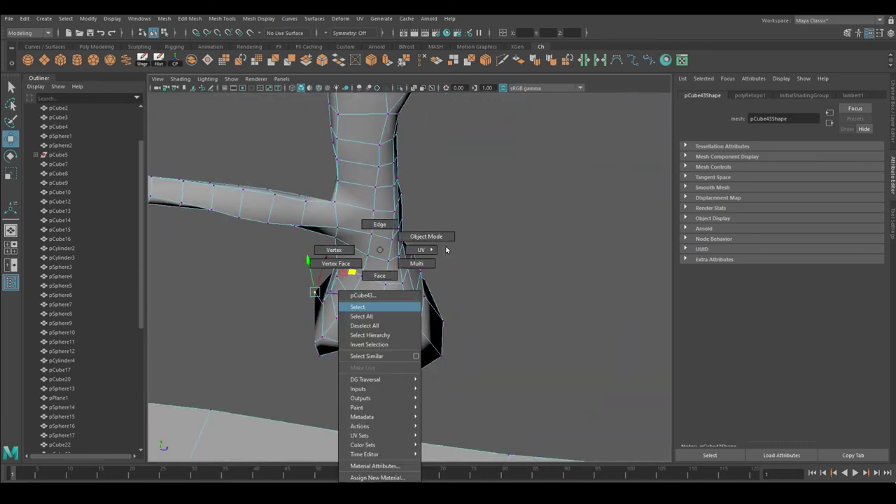
right_click_drag(381, 250, 380, 304)
mouse_move(440, 243)
left_mouse_down("alt")
mouse_move(570, 320)
mouse_move(399, 300)
mouse_move(440, 315)
mouse_move(526, 292)
mouse_move(226, 227)
mouse_move(482, 329)
mouse_move(317, 345)
mouse_move(298, 305)
left_mouse_up("alt")
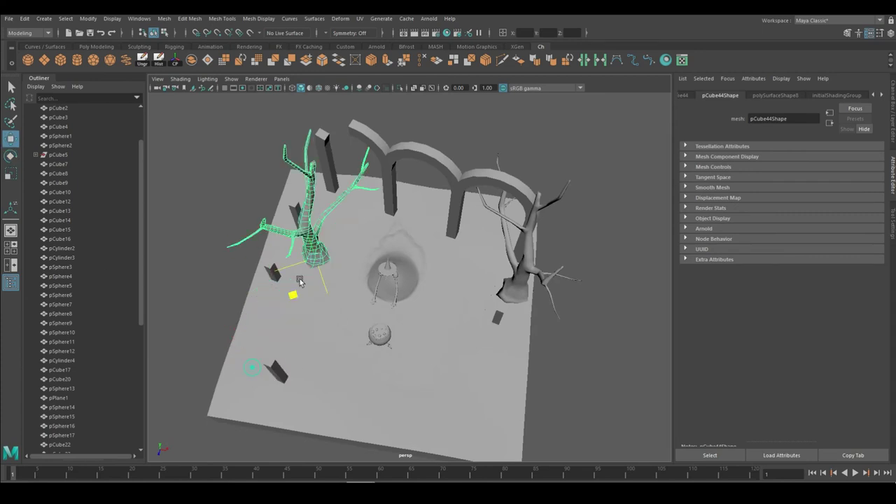
left_click_drag(294, 257, 273, 210, "alt")
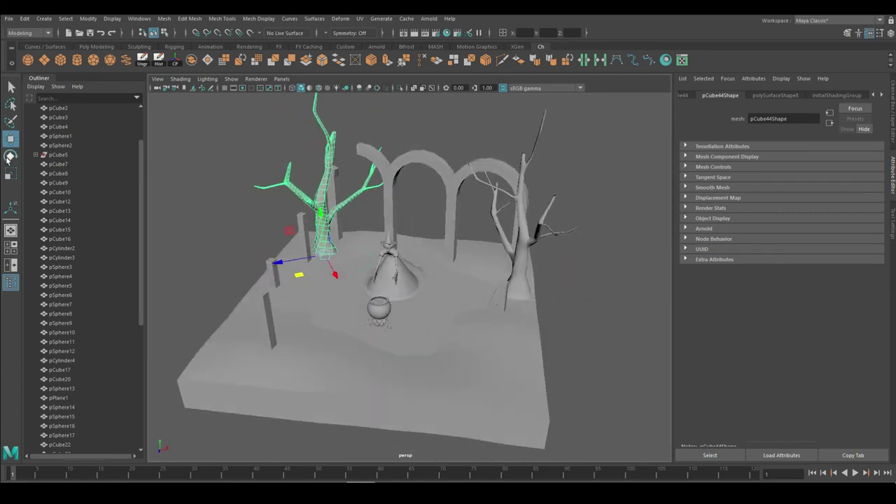
left_click_drag(341, 314, 247, 365, "alt")
key("e")
mouse_move(201, 322)
left_mouse_down("alt")
mouse_move(314, 344)
mouse_move(290, 320)
mouse_move(334, 301)
left_mouse_up("alt")
left_click(336, 231)
mouse_move(336, 231)
left_mouse_down("alt")
mouse_move(303, 238)
mouse_move(310, 331)
mouse_move(231, 154)
mouse_move(308, 203)
left_mouse_up("alt")
mouse_move(258, 149)
left_mouse_down("alt")
mouse_move(273, 250)
mouse_move(424, 189)
mouse_move(383, 256)
mouse_move(292, 248)
mouse_move(274, 278)
mouse_move(16, 166)
left_mouse_up("alt")
Step: Rotate and scale the left tree to stand beside the witch and cauldron
right_click(425, 189)
left_click(274, 278)
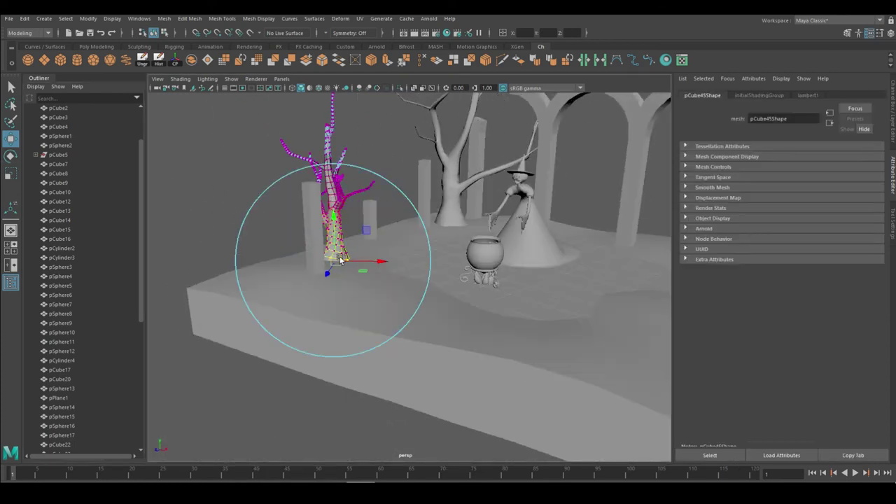
left_click_drag(341, 260, 399, 298, "alt")
key("e")
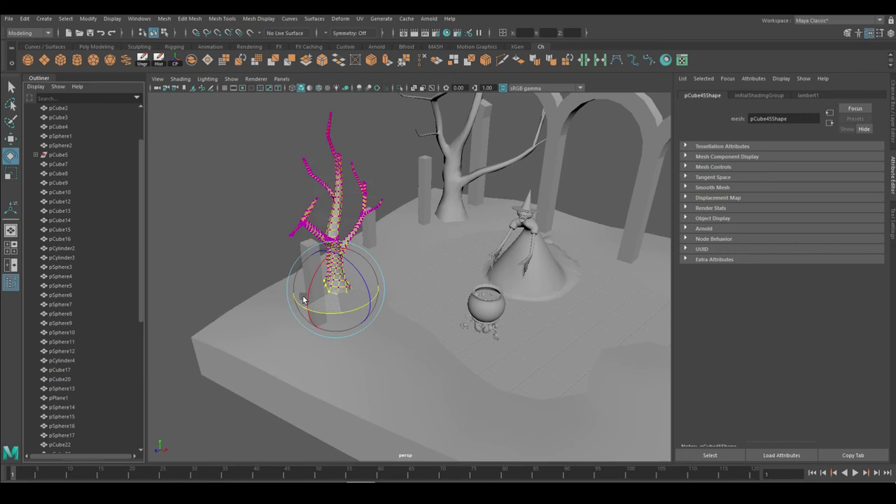
left_click_drag(302, 299, 341, 310, "alt")
mouse_move(225, 310)
left_mouse_down("alt")
mouse_move(282, 213)
mouse_move(329, 252)
mouse_move(392, 280)
left_mouse_up("alt")
key("r")
left_click(294, 317)
mouse_move(285, 264)
left_mouse_down("alt")
mouse_move(448, 259)
mouse_move(495, 284)
mouse_move(482, 327)
mouse_move(420, 224)
left_mouse_up("alt")
Step: Select the third tree and the ground plane, then pull back to review the layout
left_click(455, 261)
left_click(411, 261)
scroll(456, 305, "up", 5)
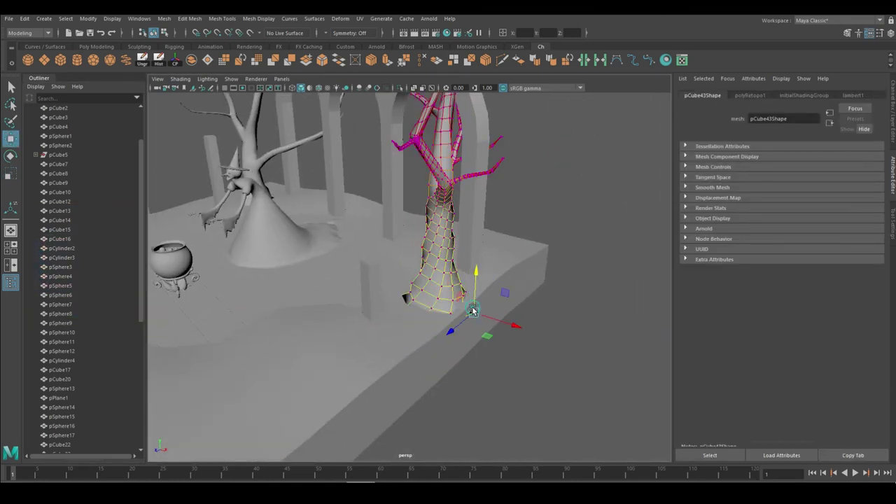
scroll(513, 331, "down", 5)
left_click(444, 358)
mouse_move(444, 358)
left_mouse_down("alt")
mouse_move(350, 315)
mouse_move(297, 303)
mouse_move(364, 294)
left_mouse_up("alt")
left_click(523, 291)
Step: Orbit around the scene, then select the witch's face and frame it
scroll(523, 292, "down", 3)
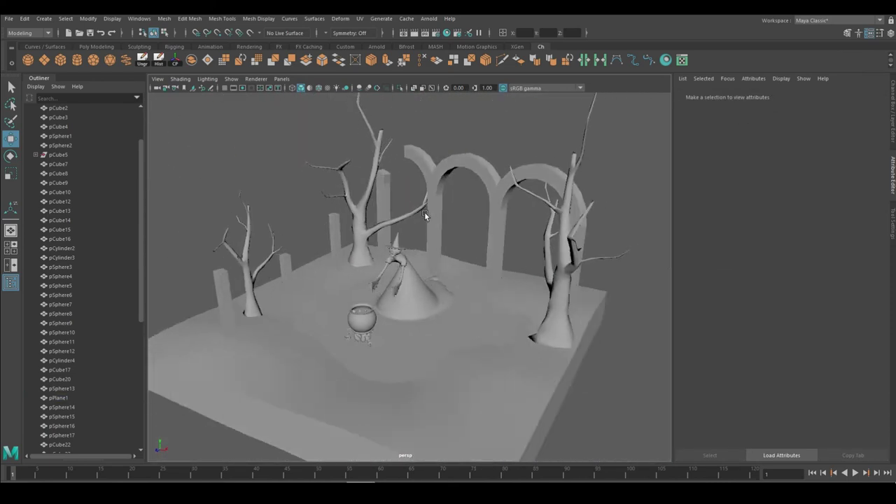
left_click_drag(523, 292, 433, 194, "alt")
left_click(433, 195)
left_click(470, 147)
mouse_move(470, 147)
left_mouse_down("alt")
mouse_move(467, 266)
mouse_move(467, 240)
mouse_move(504, 266)
mouse_move(485, 254)
mouse_move(425, 277)
mouse_move(454, 277)
left_mouse_up("alt")
scroll(456, 268, "up", 3)
left_click(378, 235)
key("f")
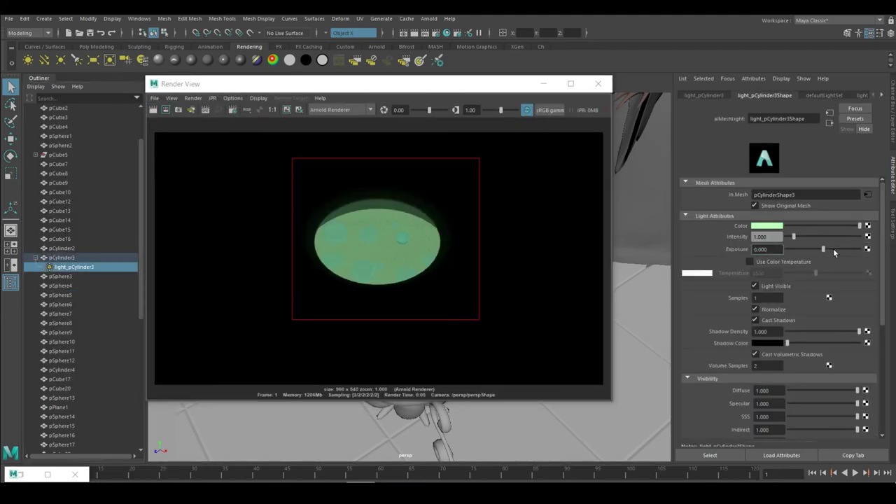
Step: Brighten the liquid's mesh light and make its glow colour paler
left_click(828, 249)
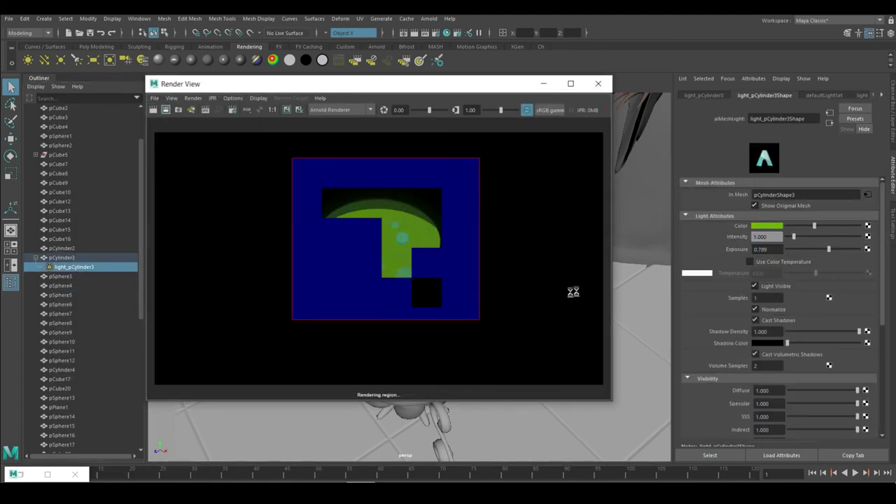
left_click(767, 225)
left_click_drag(780, 266, 757, 268)
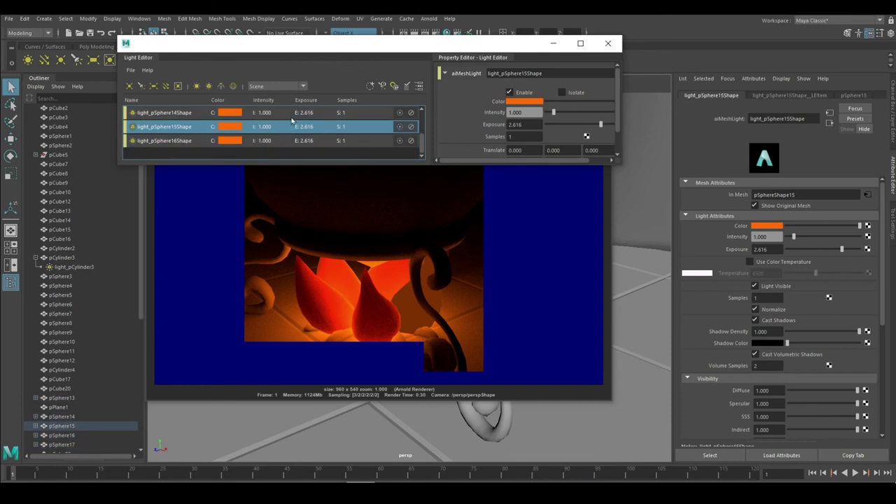
Step: Position the render window over the fire and return to the flame material's settings
left_click_drag(393, 90, 398, 115)
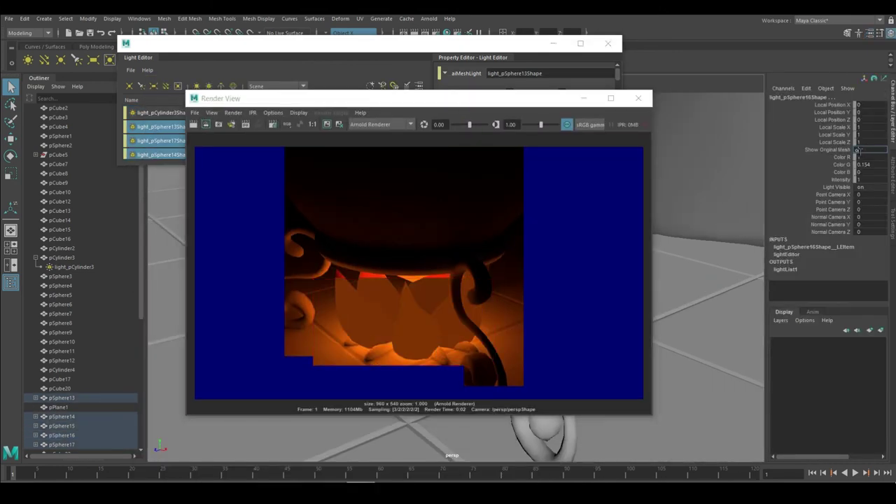
left_click_drag(535, 105, 584, 79)
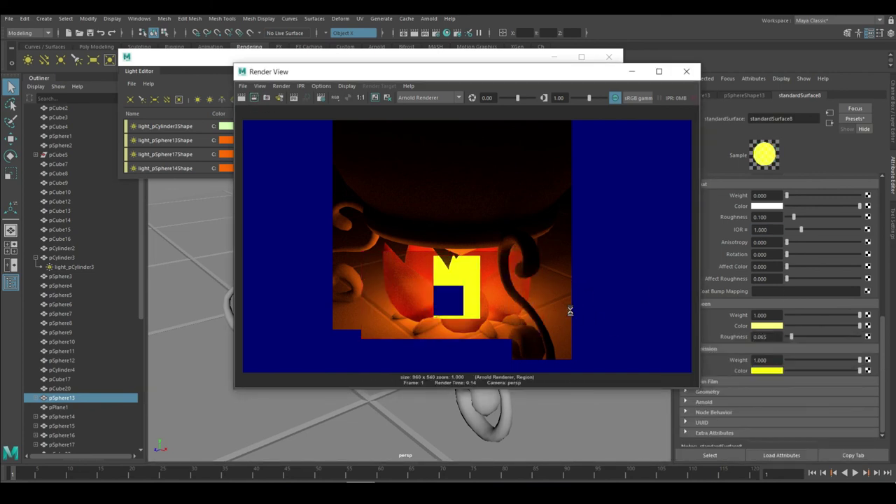
left_click(791, 359)
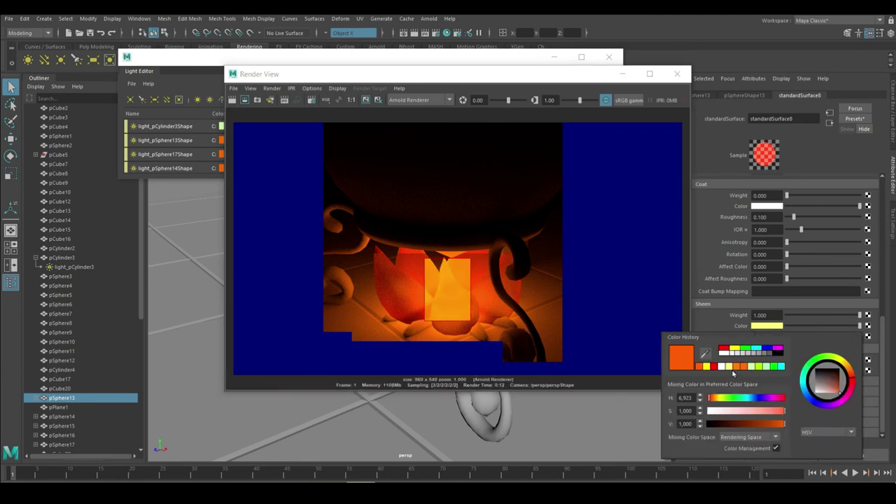